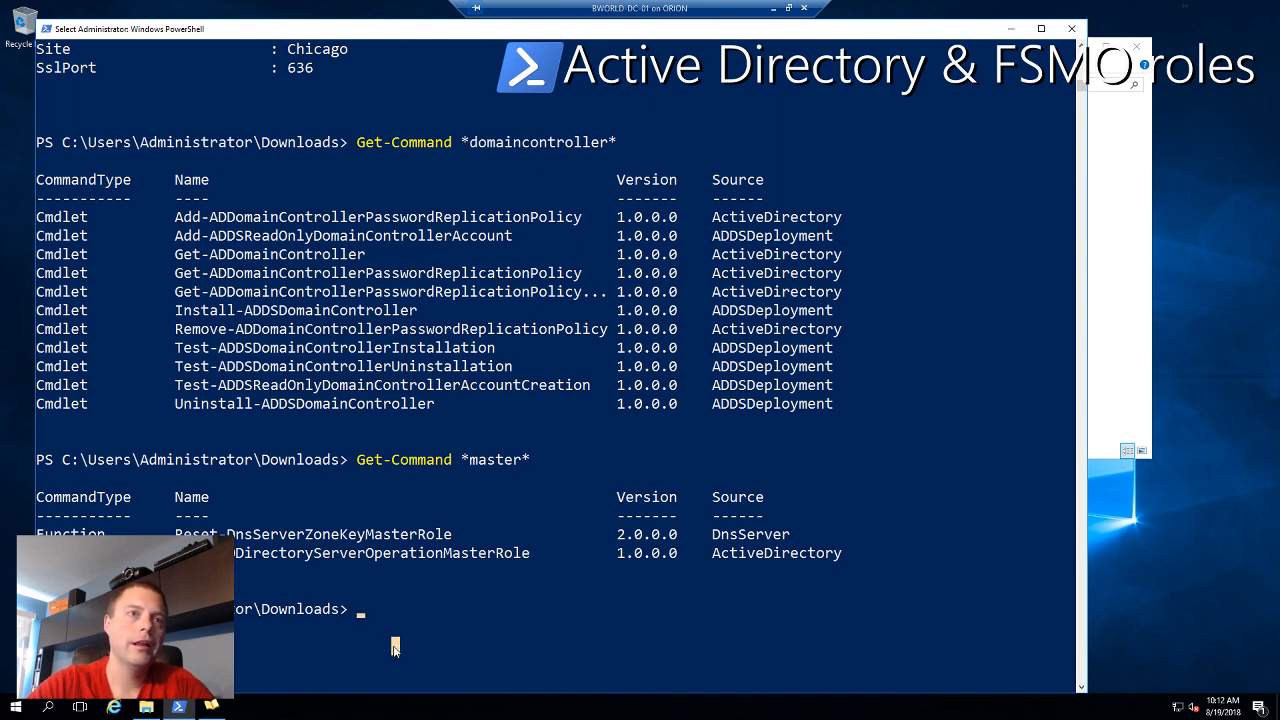
Switch to Adobe Acrobat Reader and examine which FSMO roles the diagram assigns to DC-01, DC-02 and DC-03
text(mo)
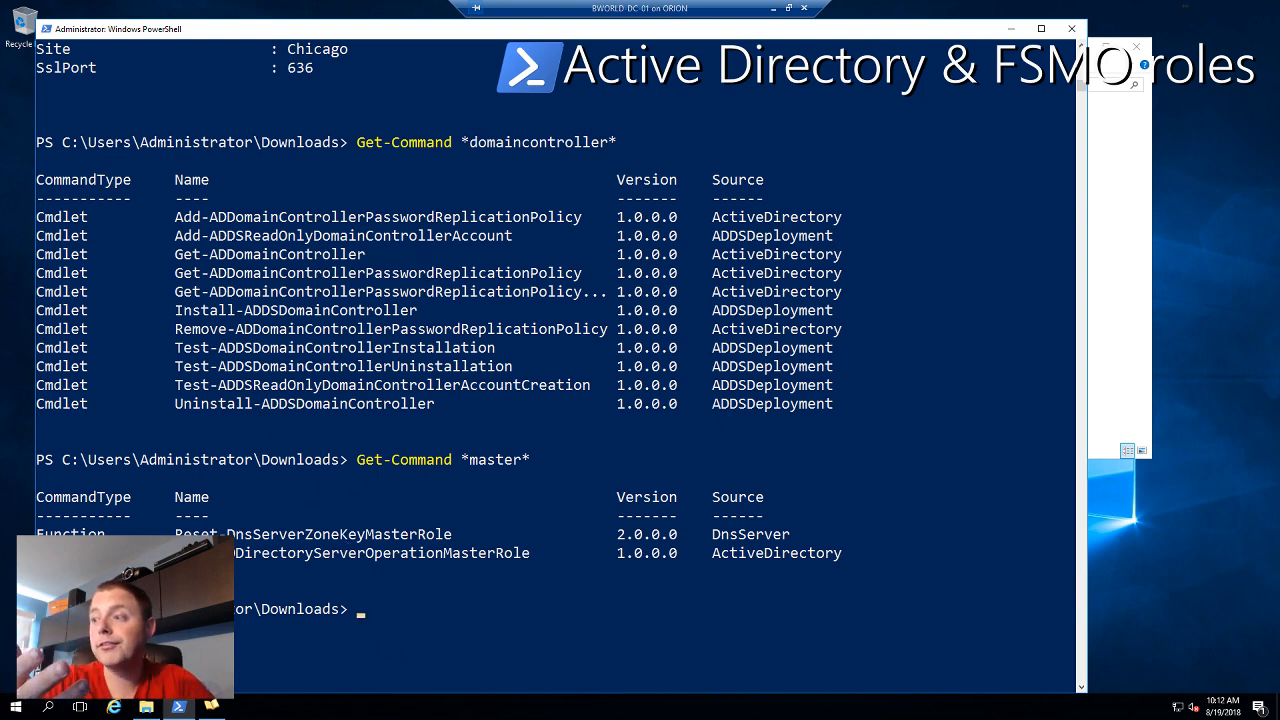
key(alt+Tab)
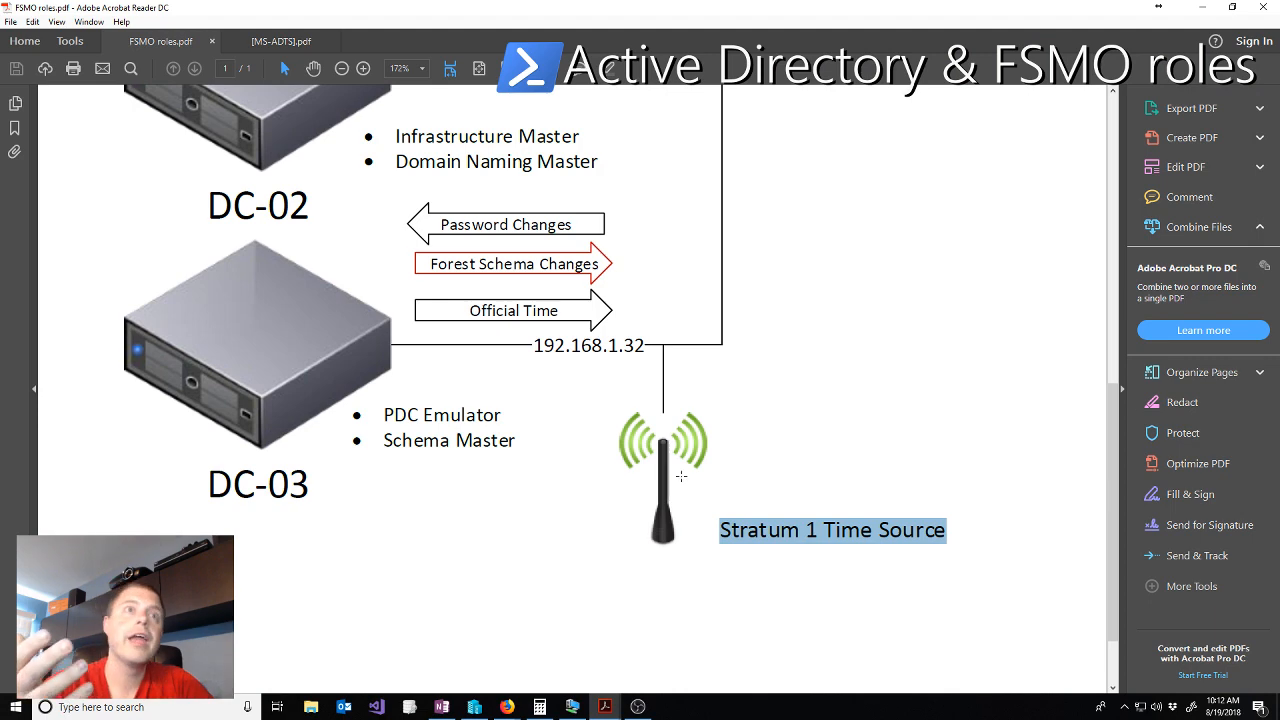
scroll(685, 485, up, 11)
scroll(693, 521, down, 3)
scroll(691, 520, up, 6)
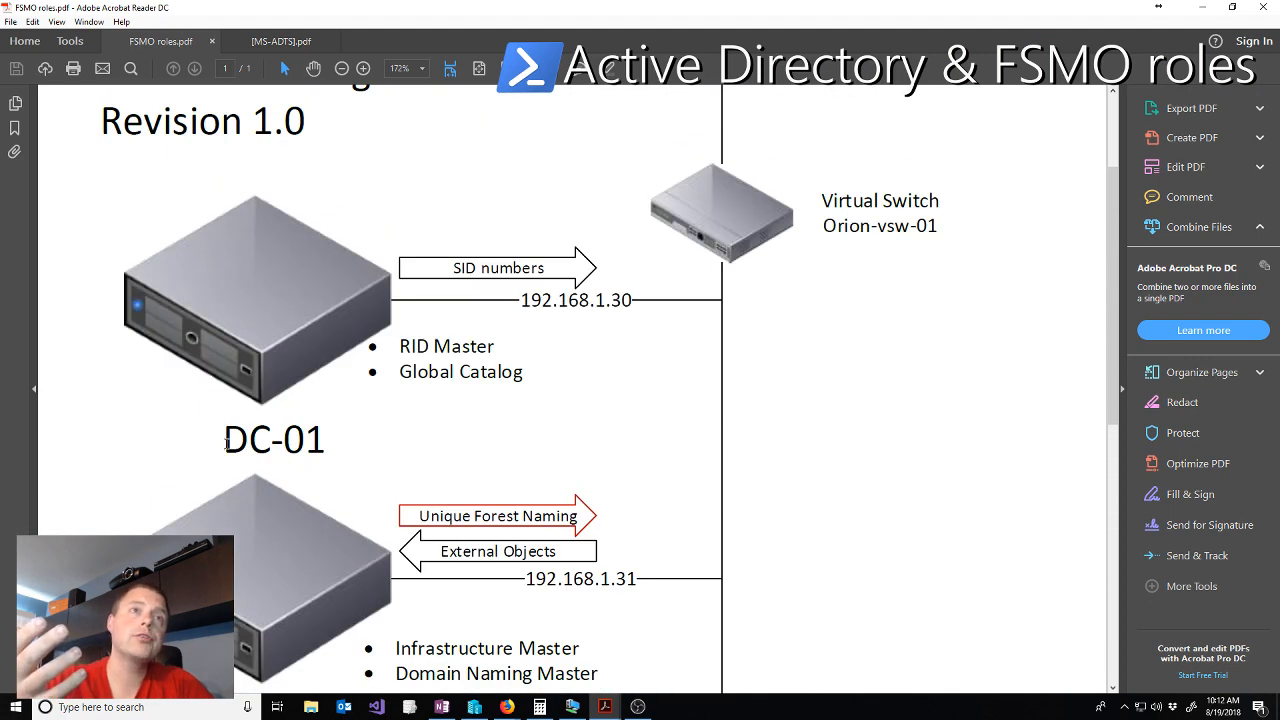
drag(226, 440, 328, 453)
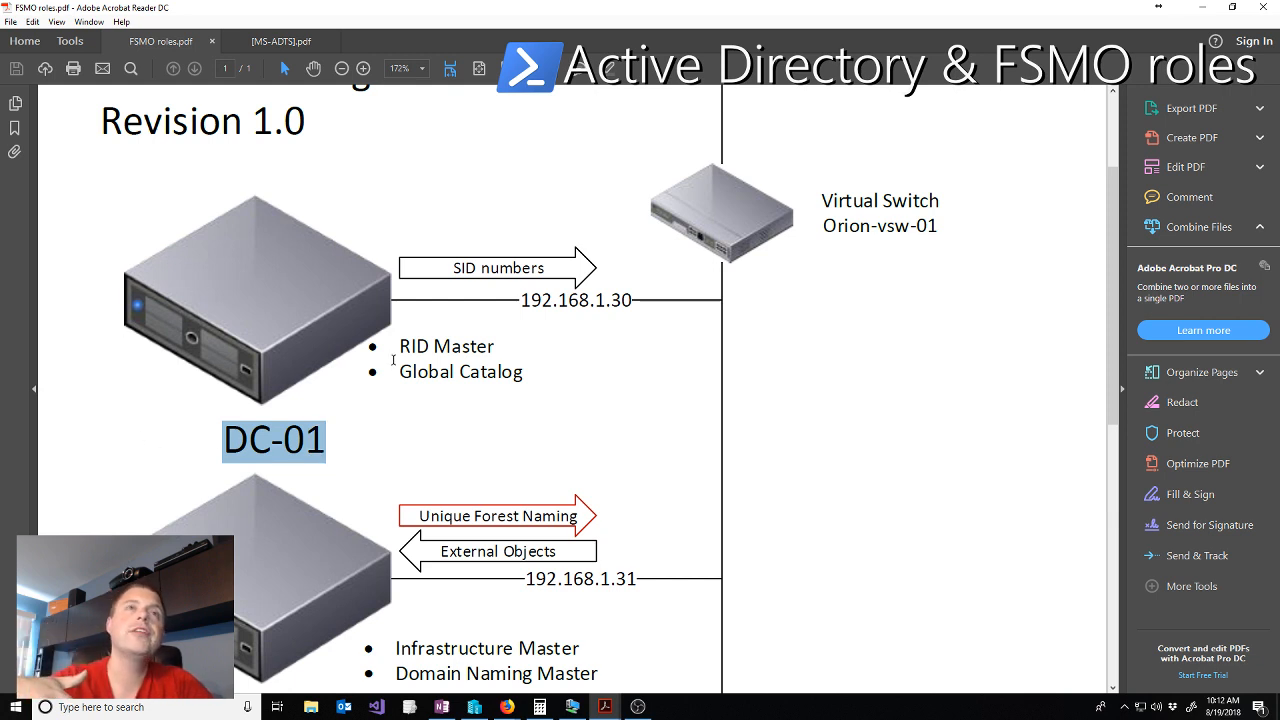
scroll(395, 373, down, 9)
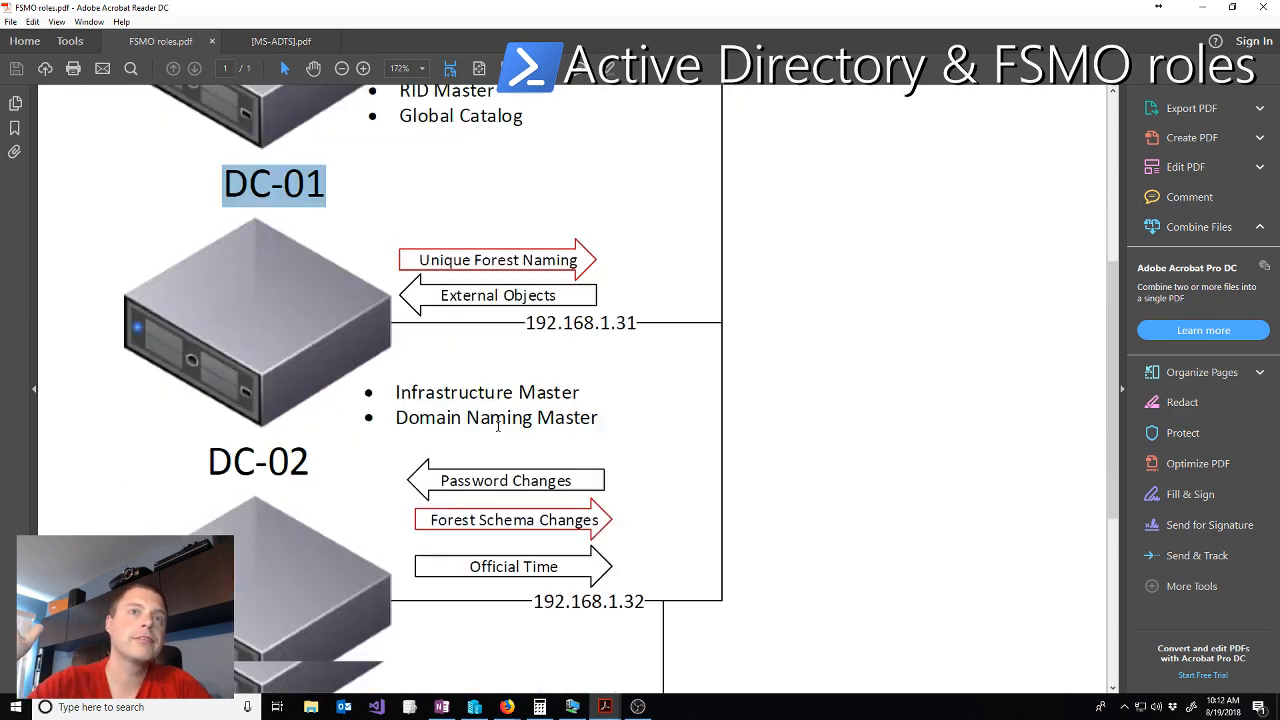
scroll(391, 500, down, 3)
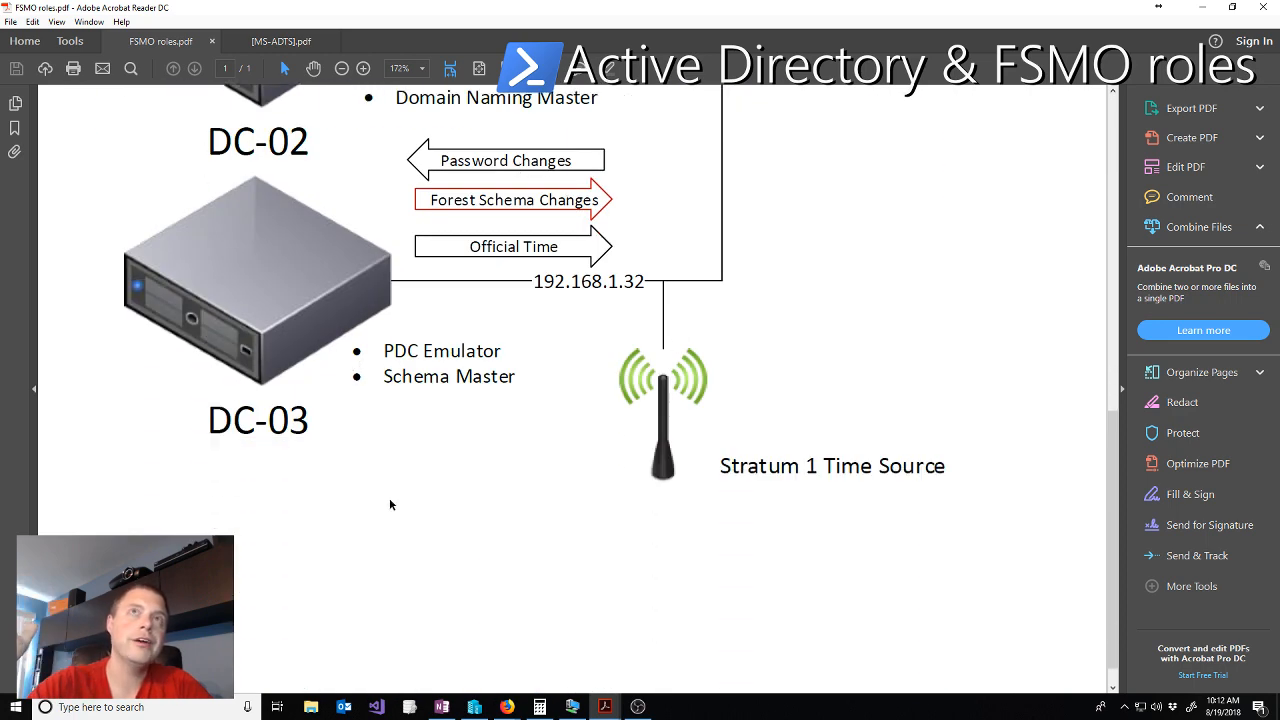
scroll(389, 497, up, 3)
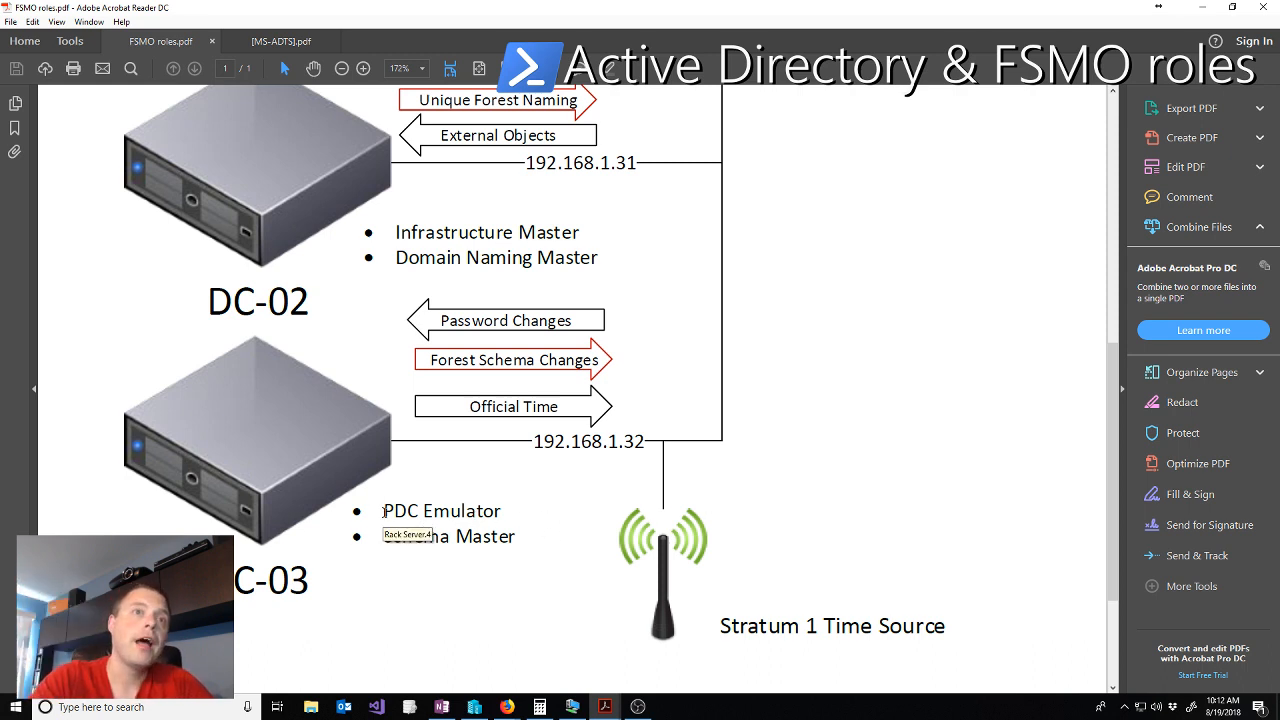
scroll(372, 520, up, 3)
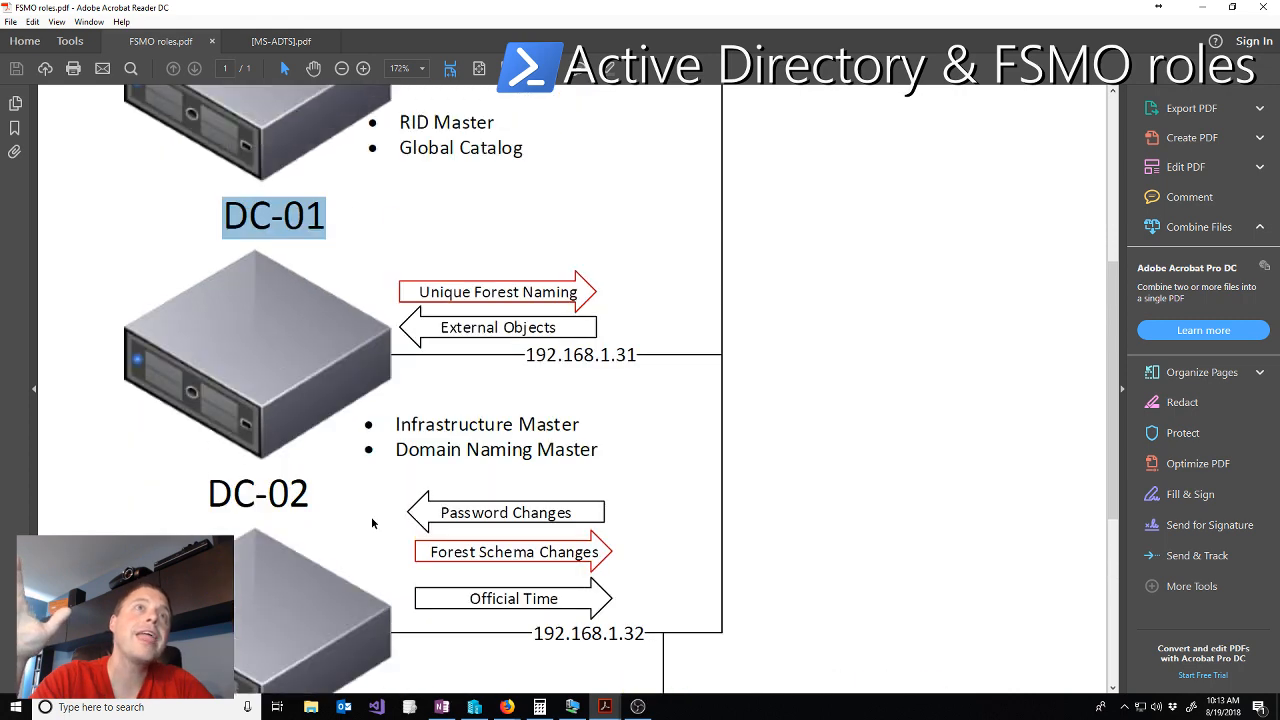
scroll(372, 523, up, 3)
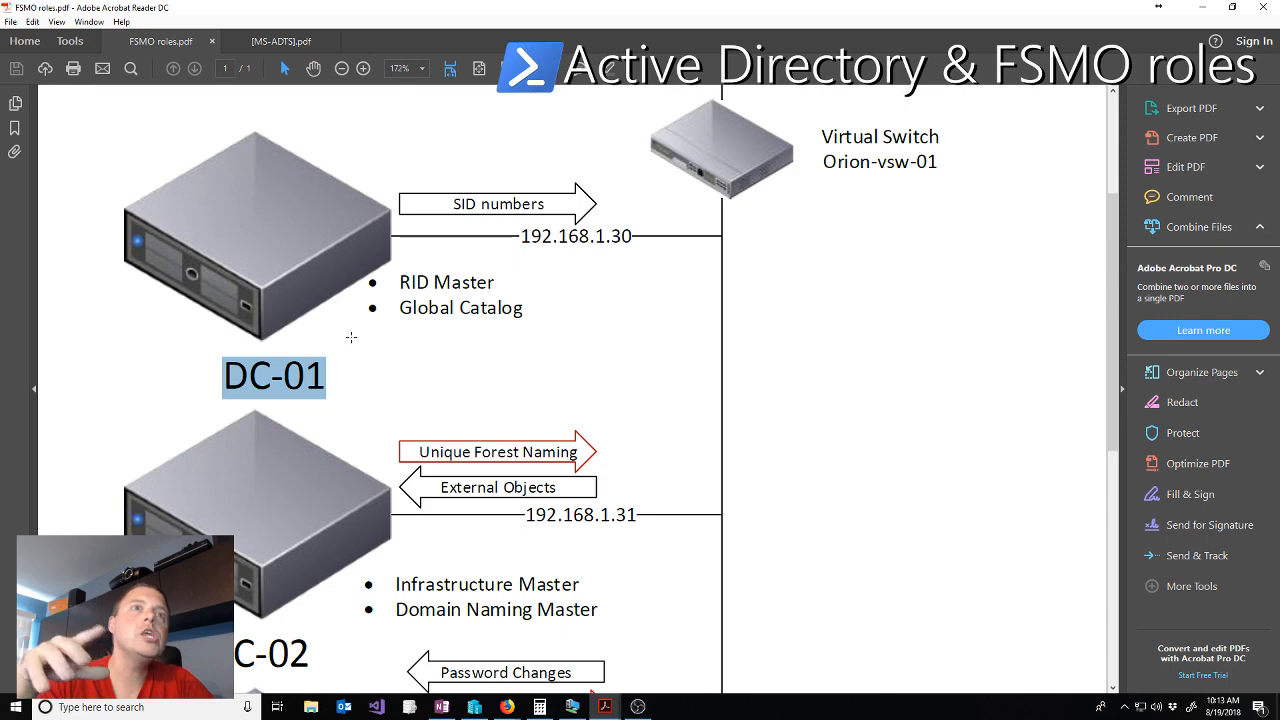
scroll(352, 338, down, 5)
scroll(352, 342, down, 5)
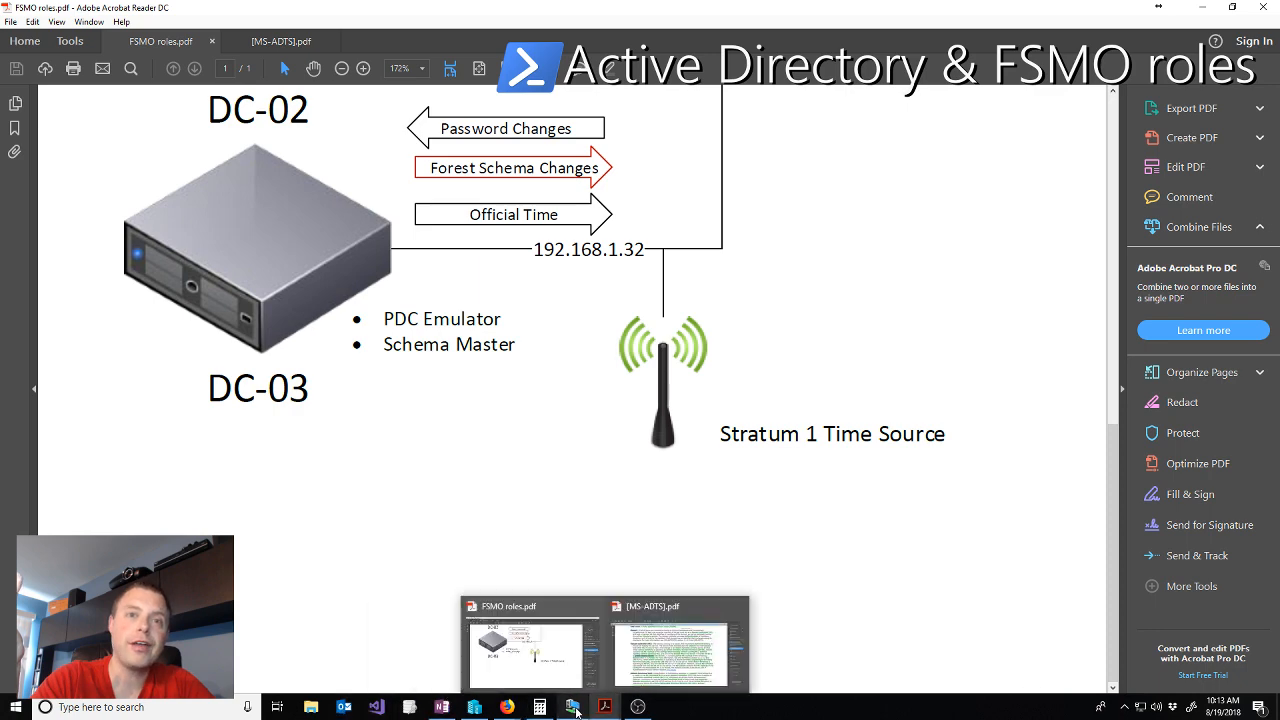
Switch back to the remote PowerShell session and read the man page for Move-ADDirectoryServerOperationMasterRole
click(531, 640)
text(man )
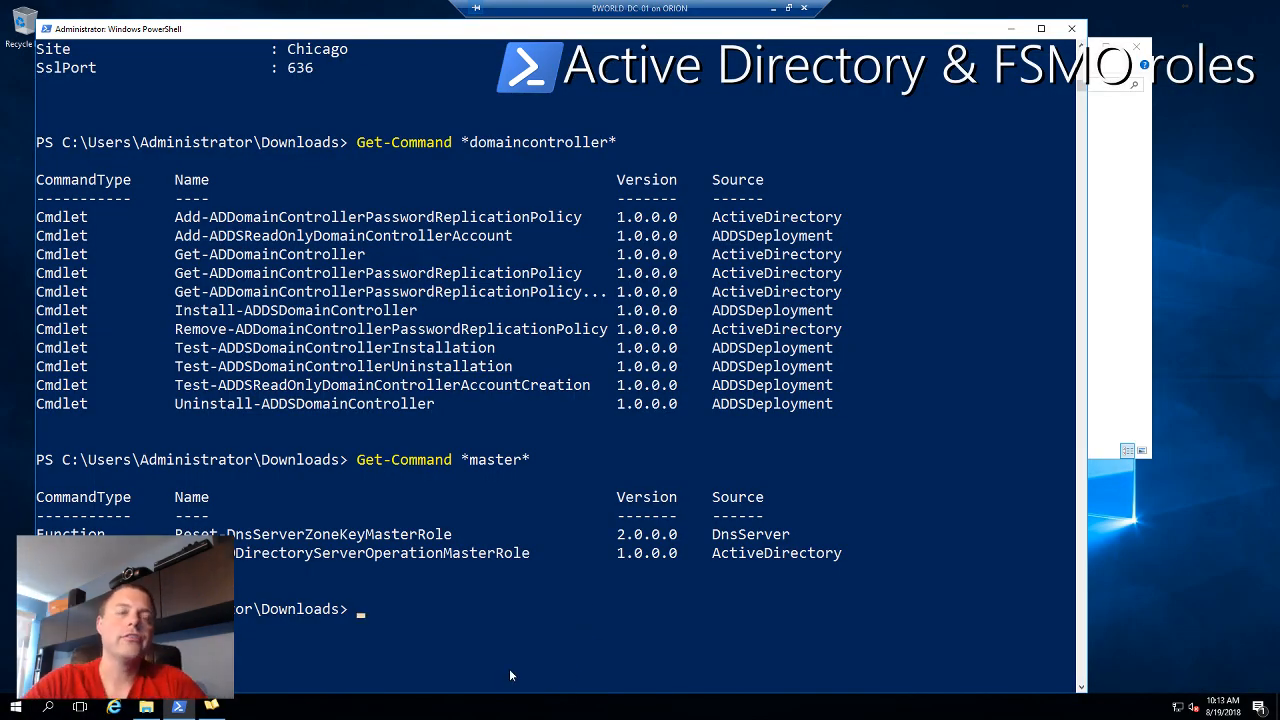
text(move-)
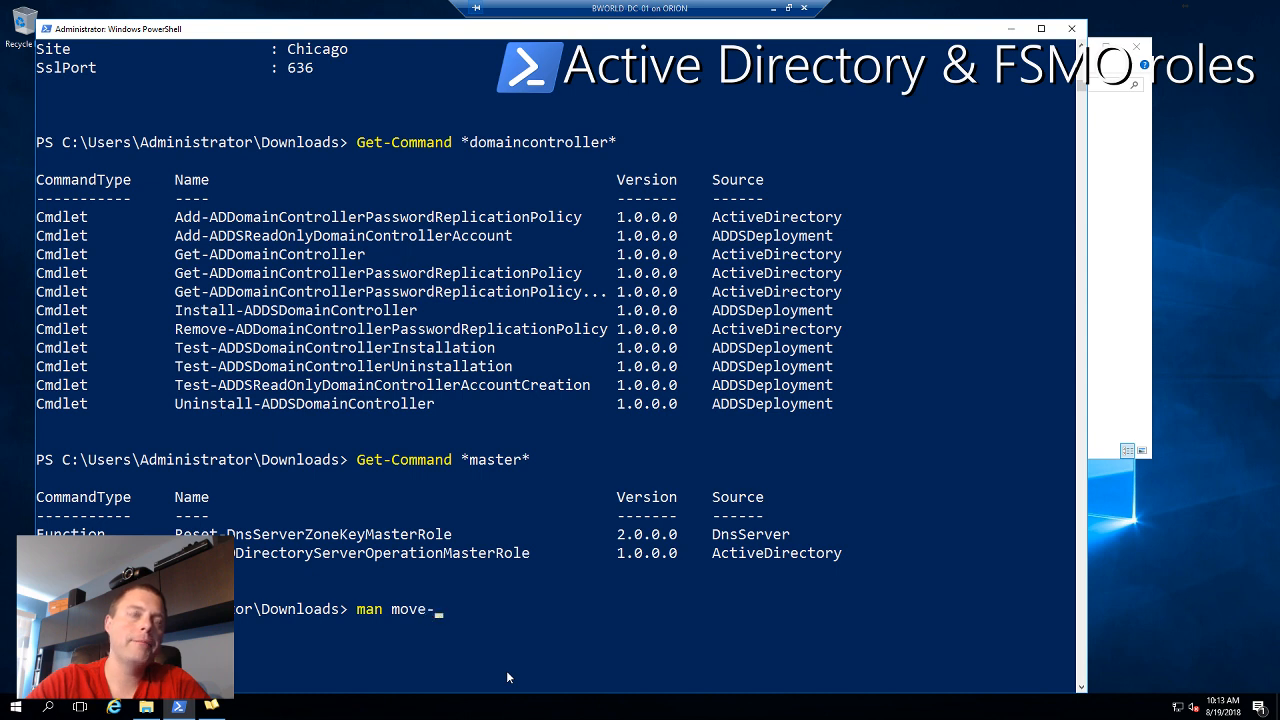
text(add)
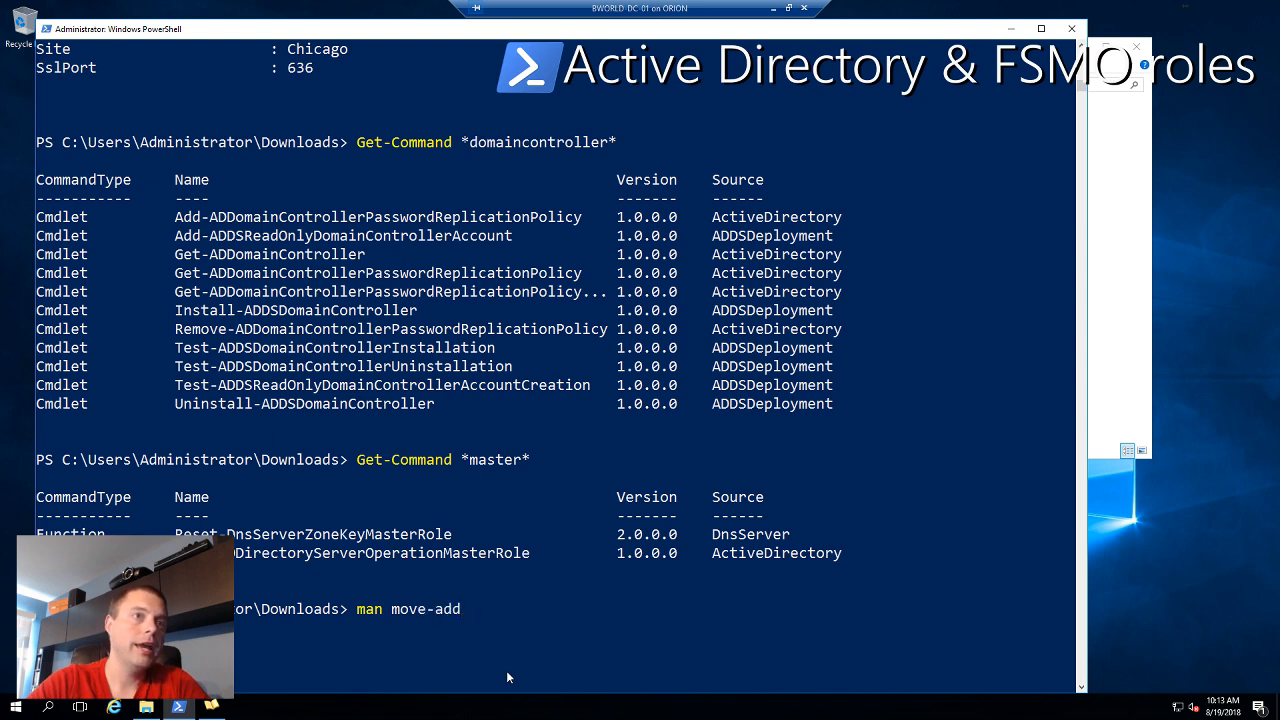
text(ir)
key(Tab)
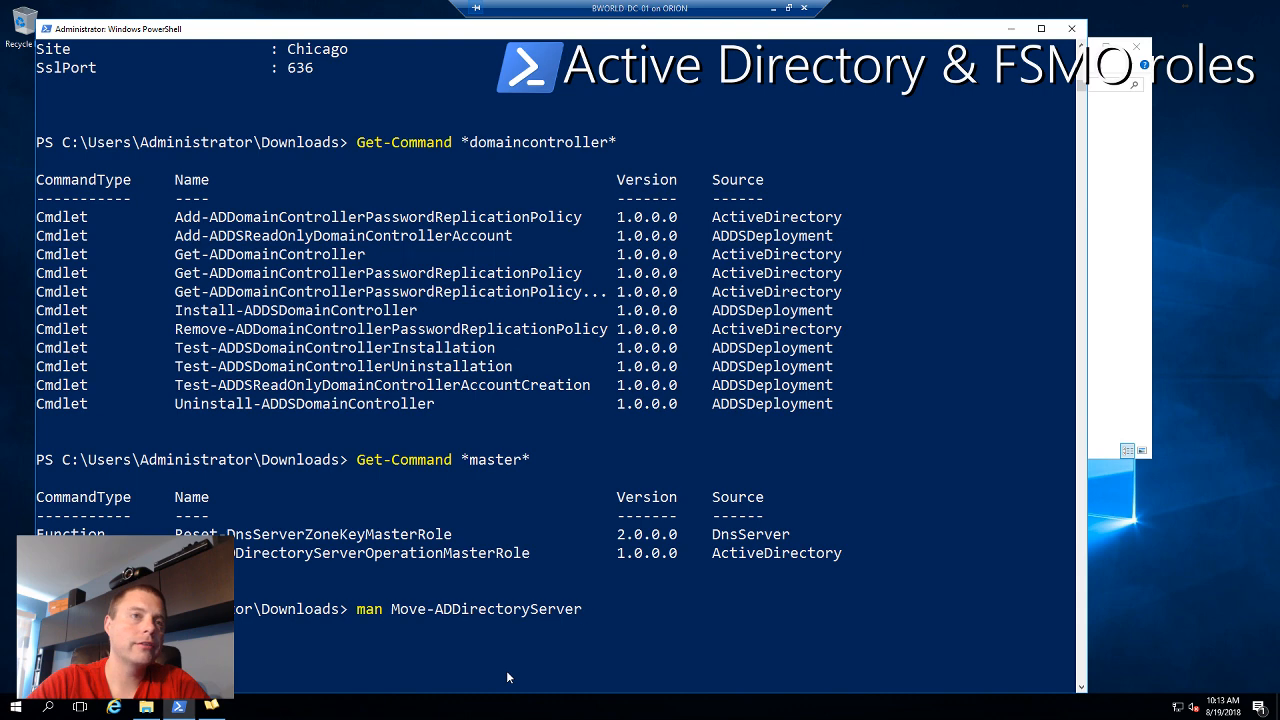
text(op)
key(Tab)
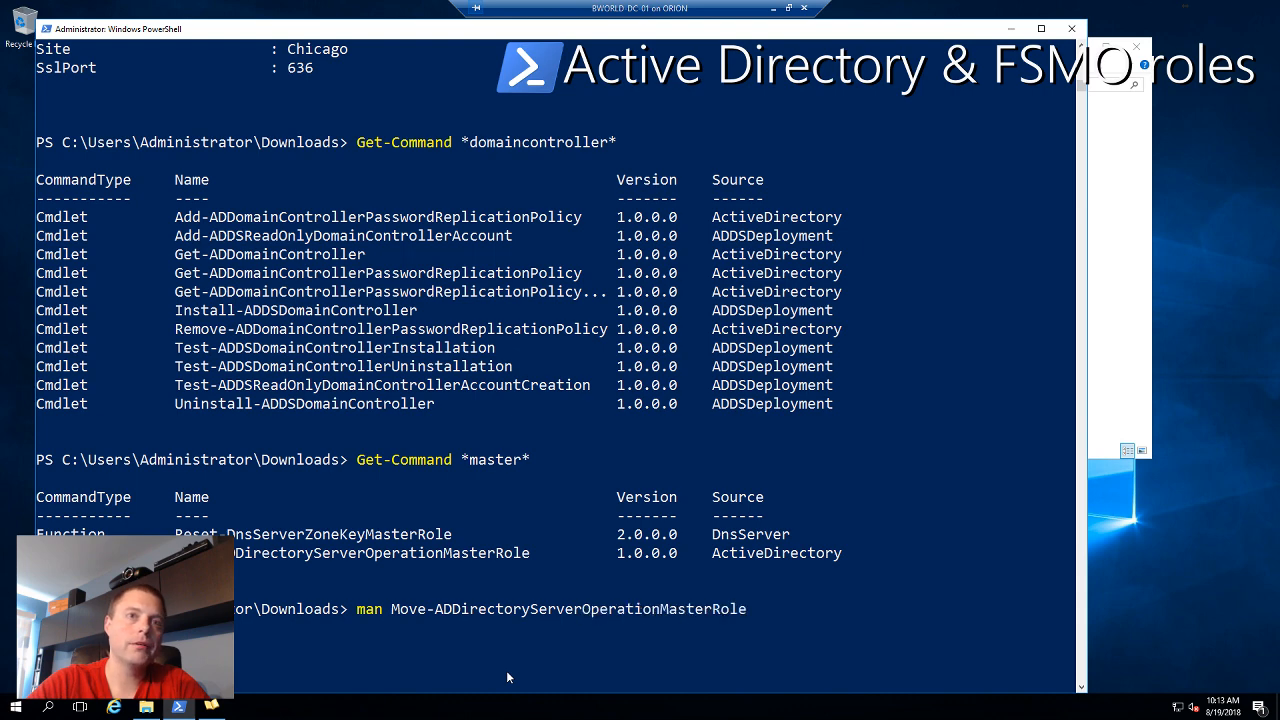
key(Return)
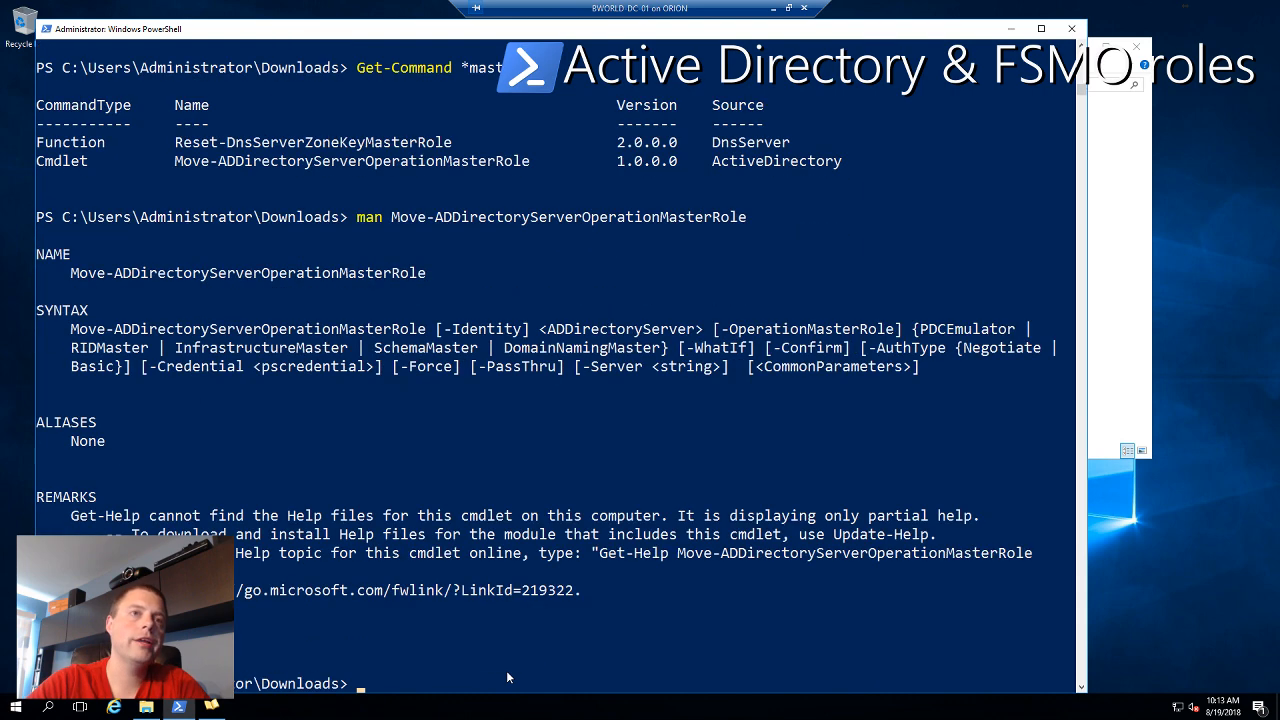
scroll(444, 411, up, 1)
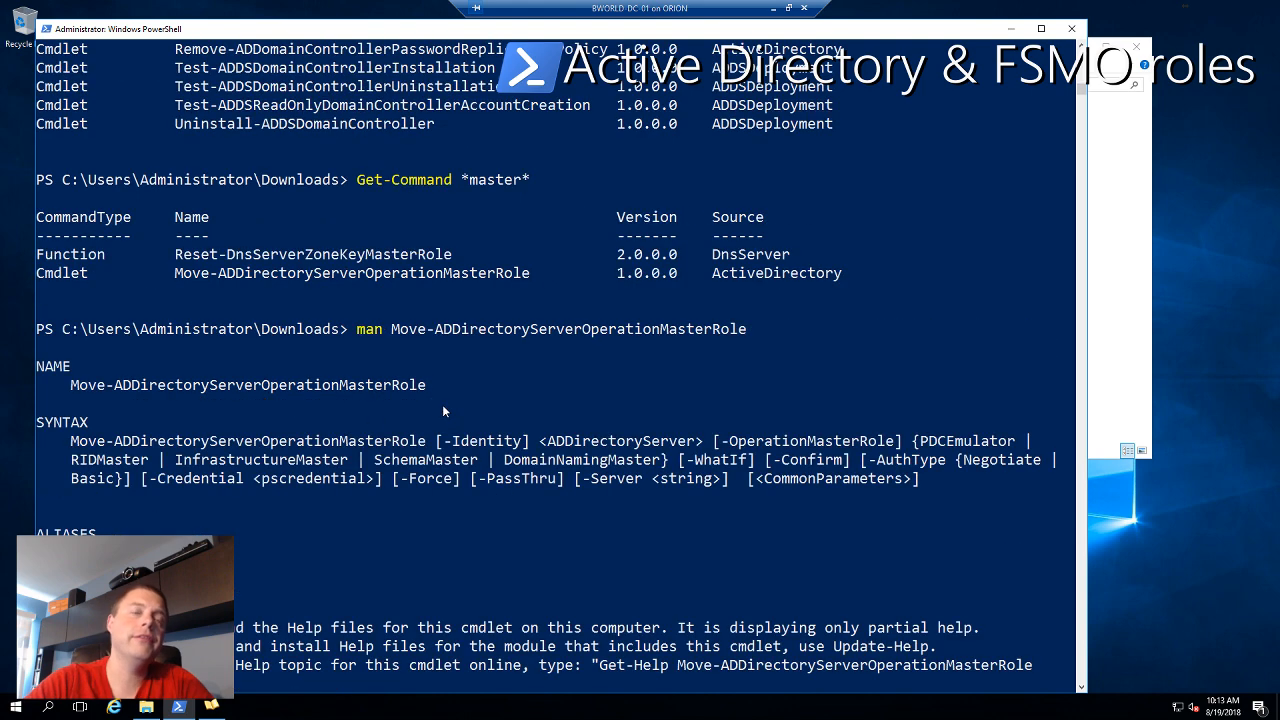
scroll(444, 411, down, 2)
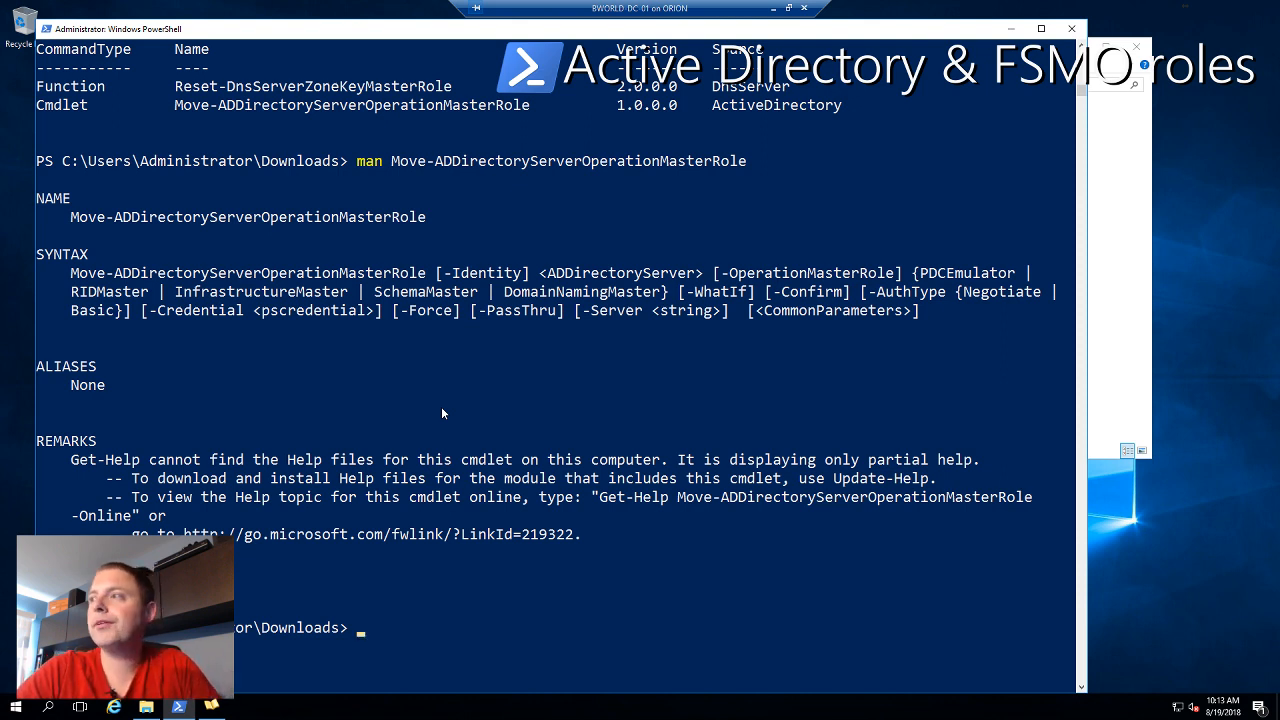
Recall the last command and strip its man prefix, leaving Move-ADDirectoryServerOperationMasterRole ready for parameters
key(Up)
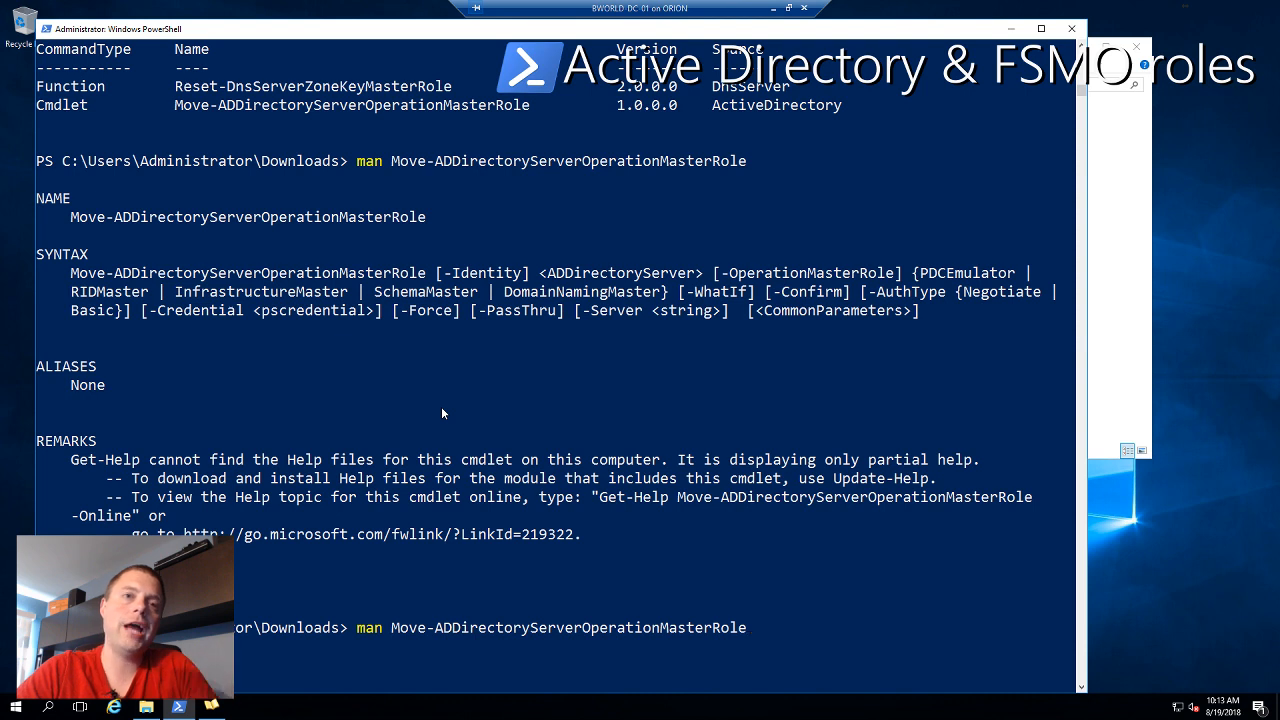
key(Home)
key(Delete)
key(Delete)
key(Delete)
key(Delete)
key(Delete)
key(Delete)
key(Delete)
key(Delete)
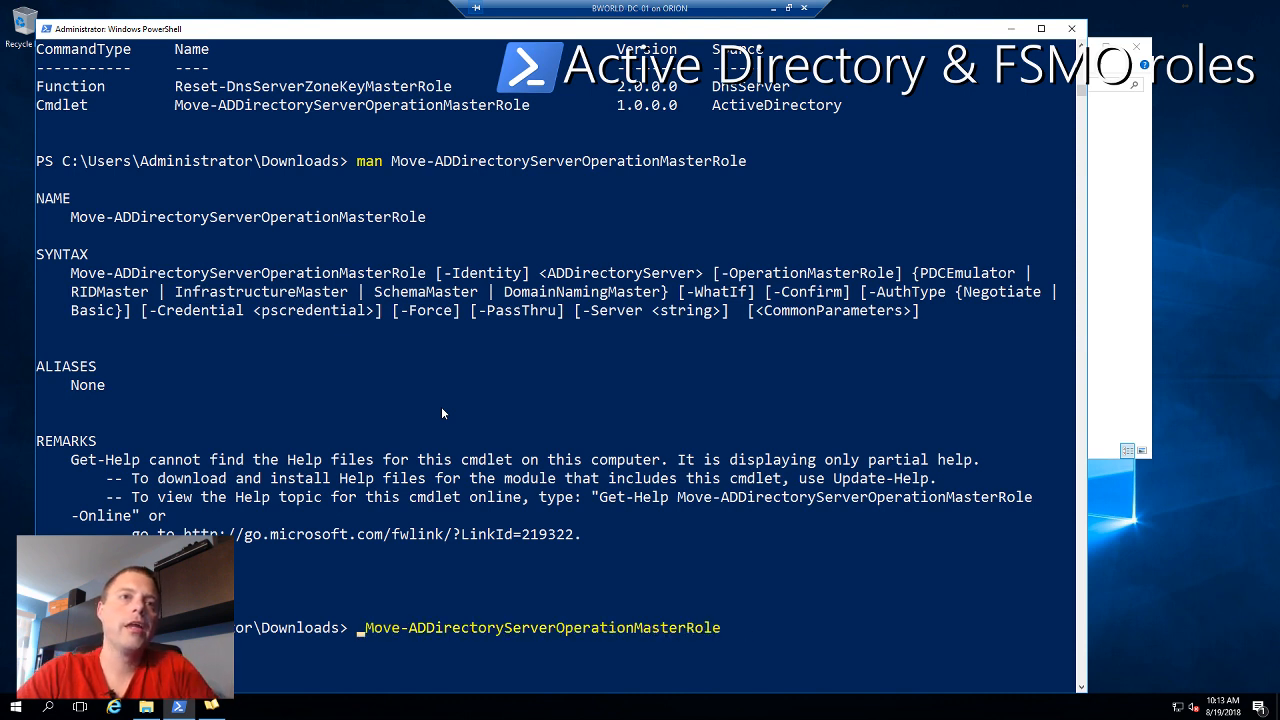
text(M)
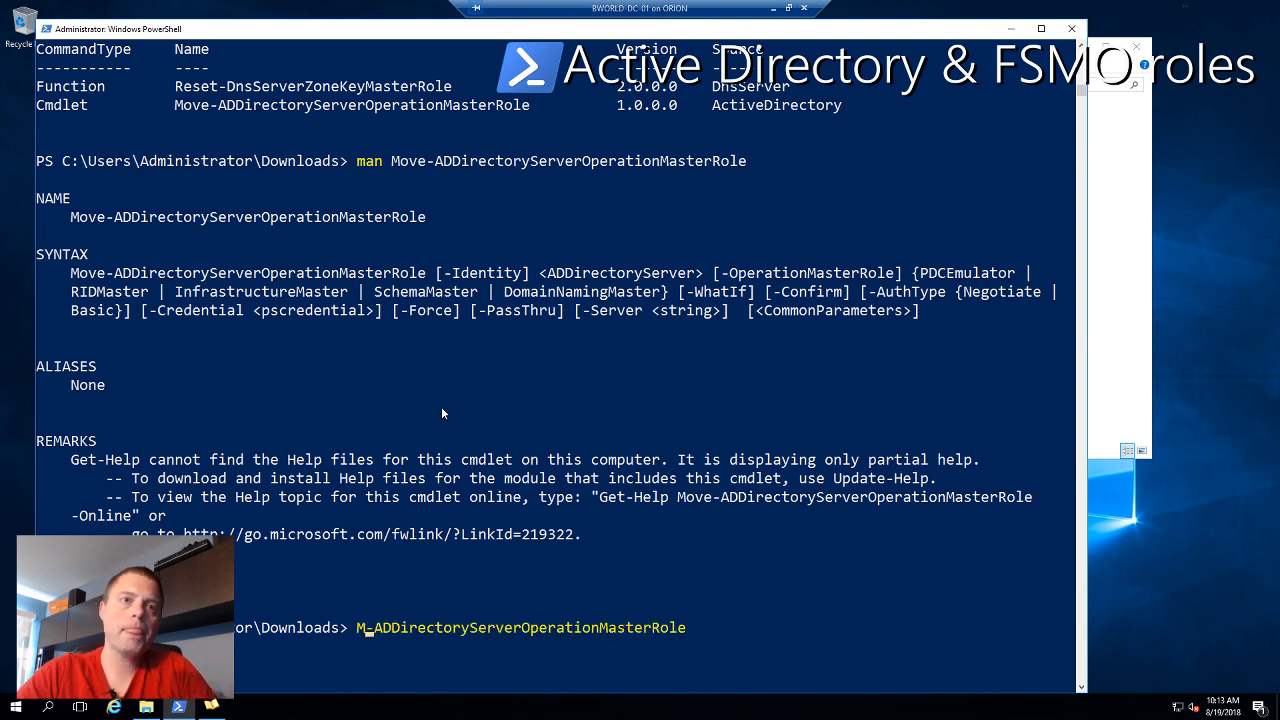
text(ove)
key(End)
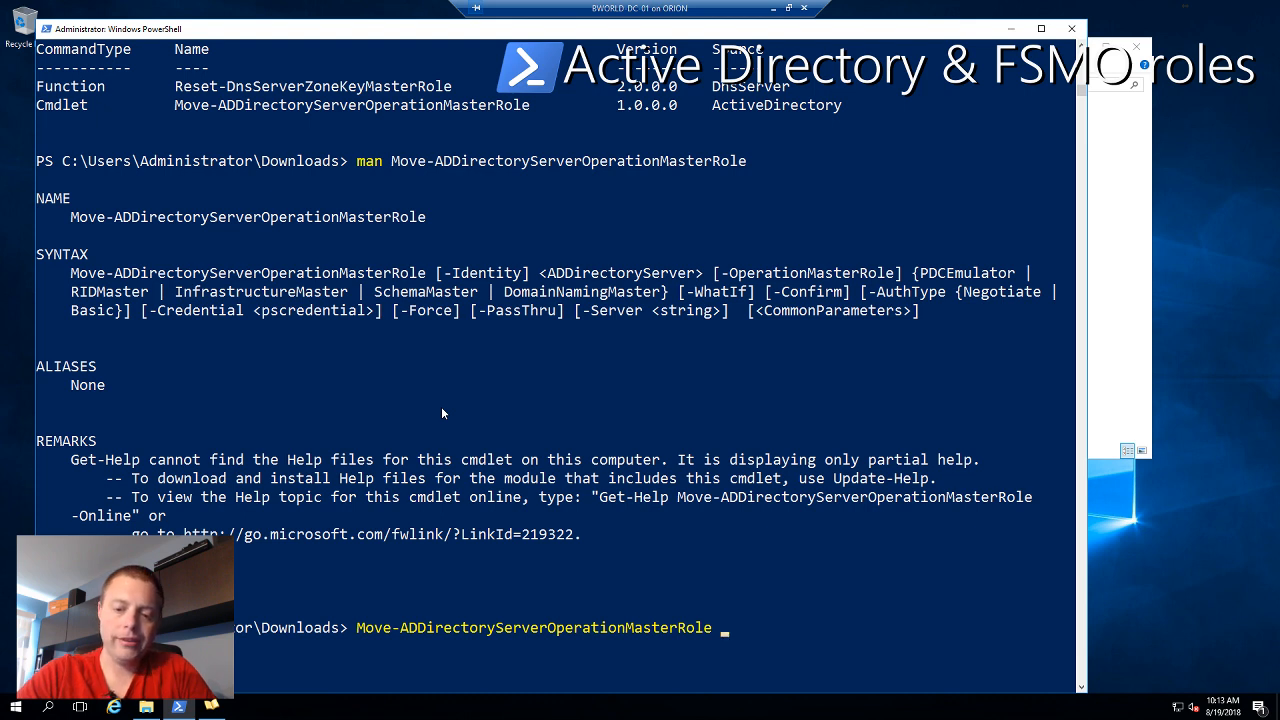
Add -Identity BWORD-DC-03 and the -OperationMasterRole parameter with its role value to the command, without running it
text(-Identity WP)
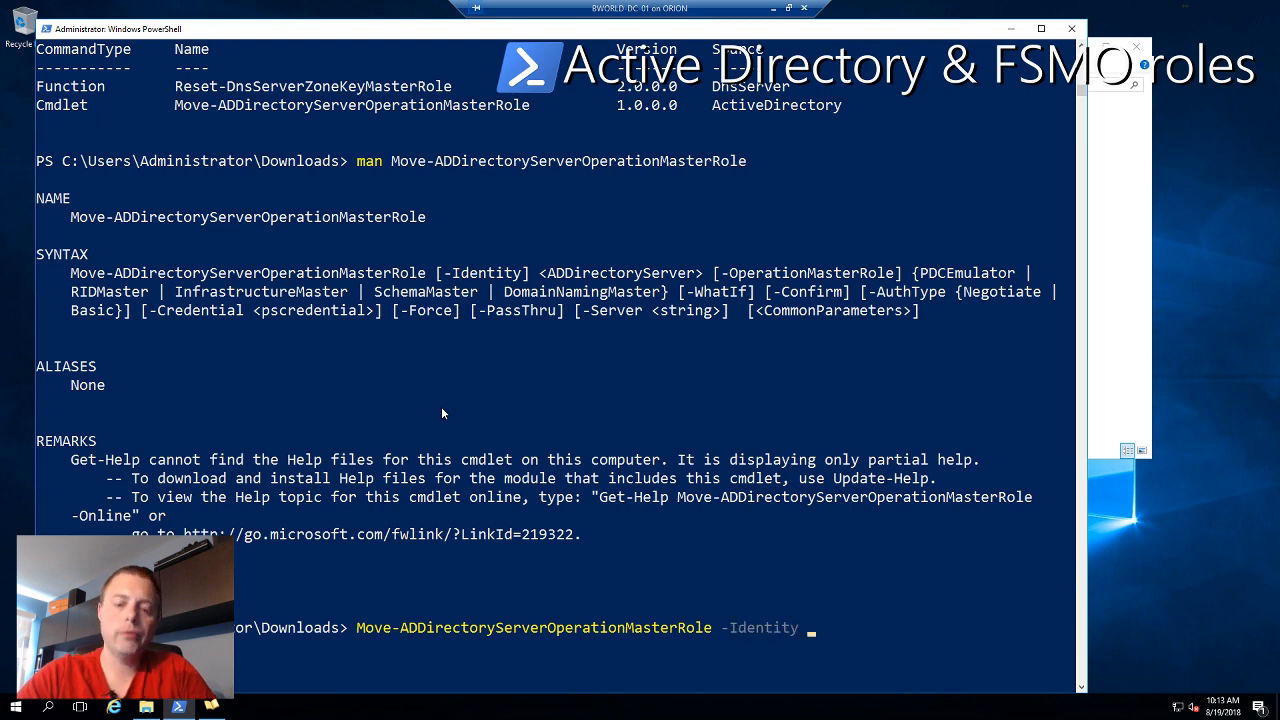
key(BackSpace)
key(BackSpace)
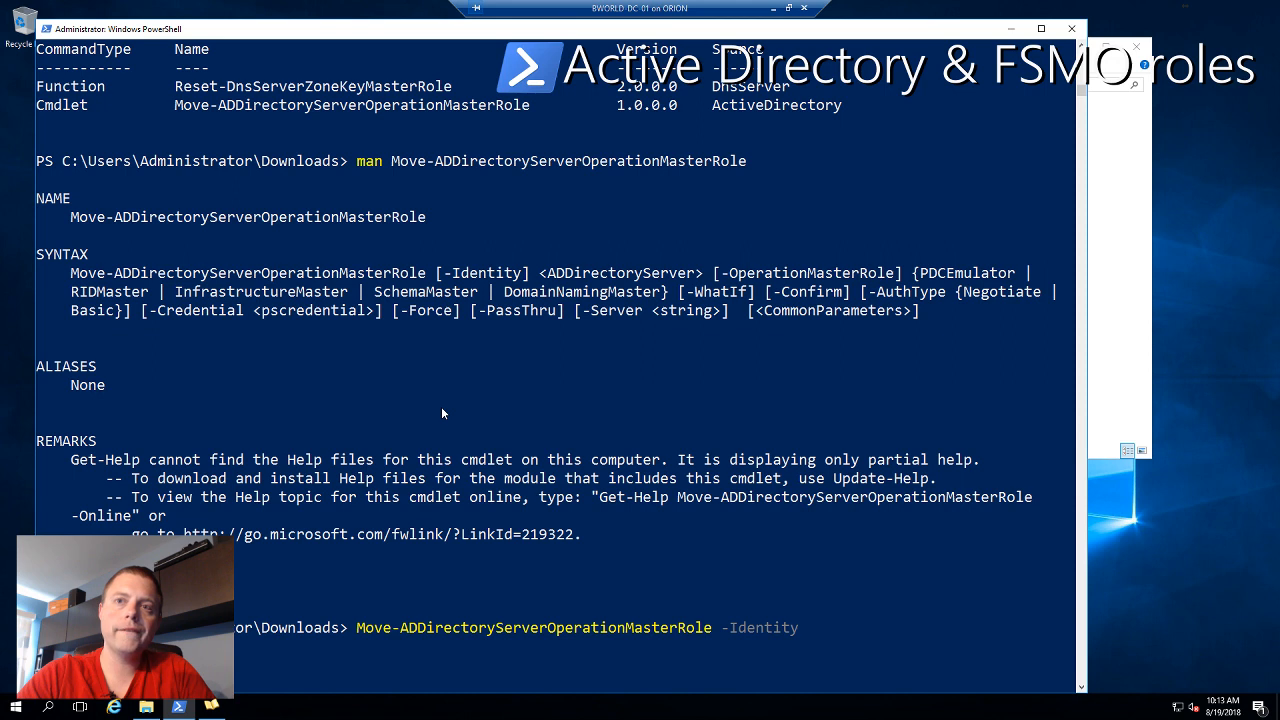
text(BWORD-DC)
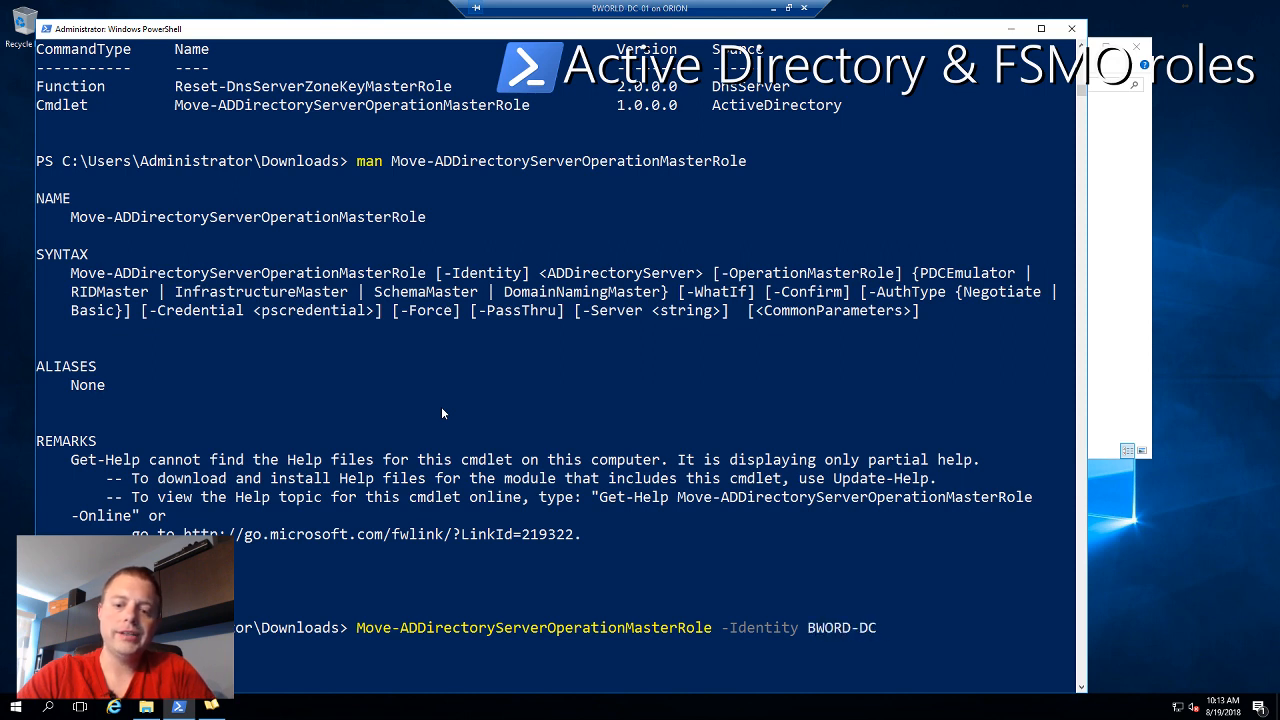
text(-03)
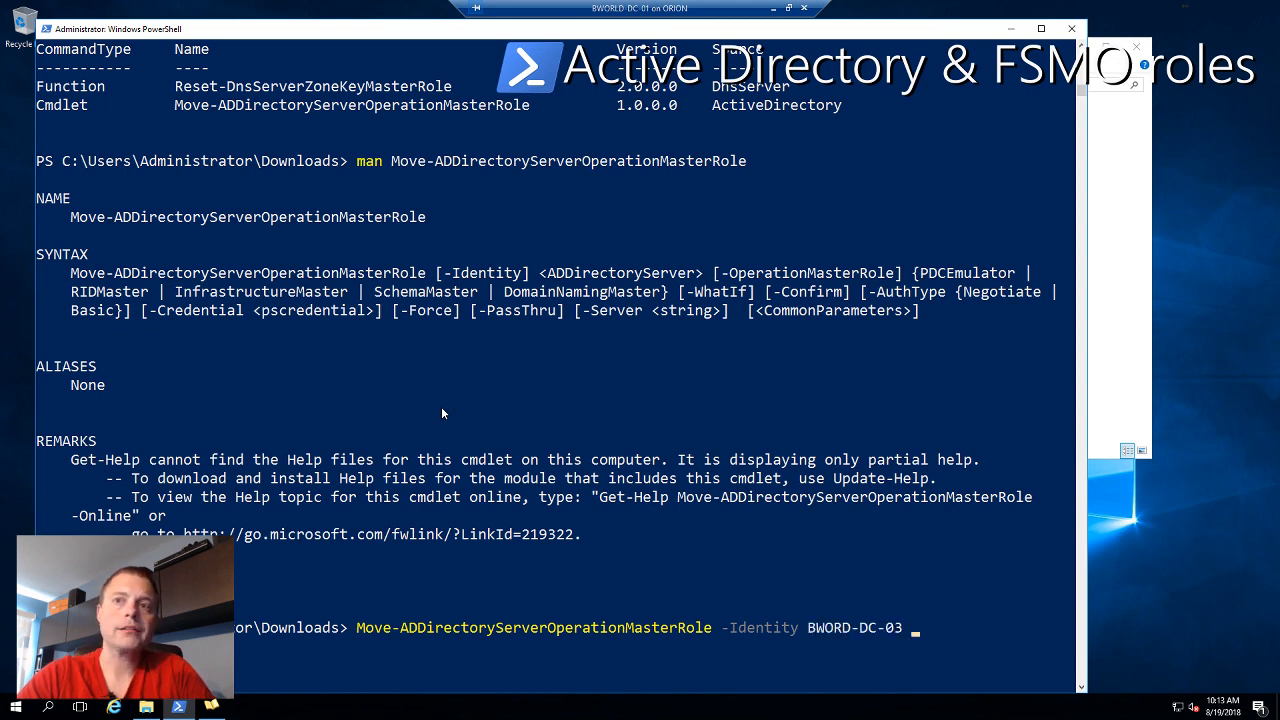
key(BackSpace)
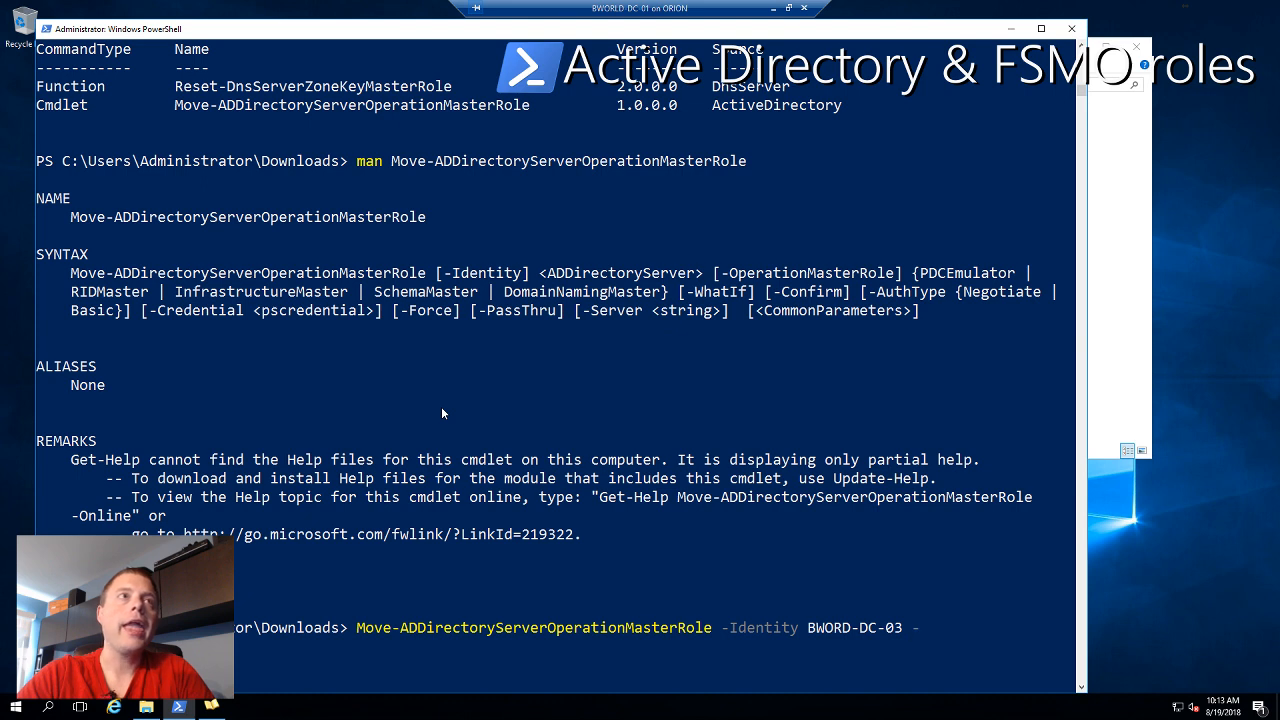
text(-op)
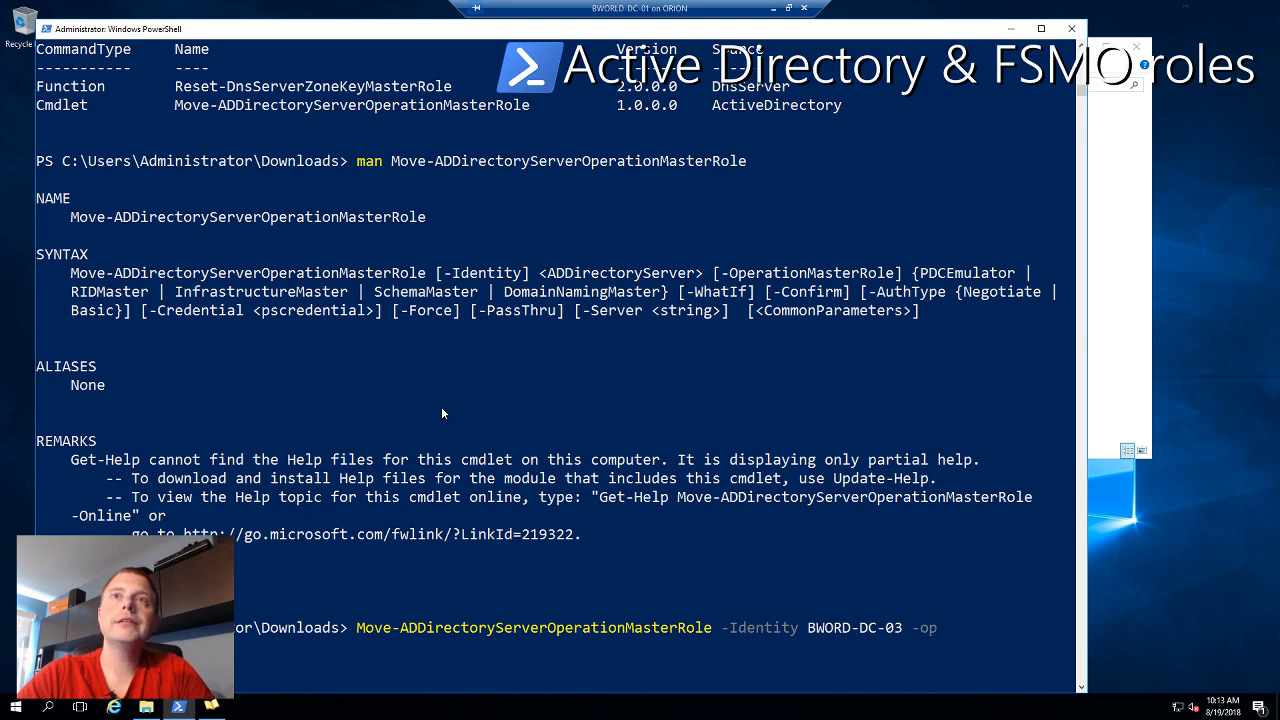
key(Tab)
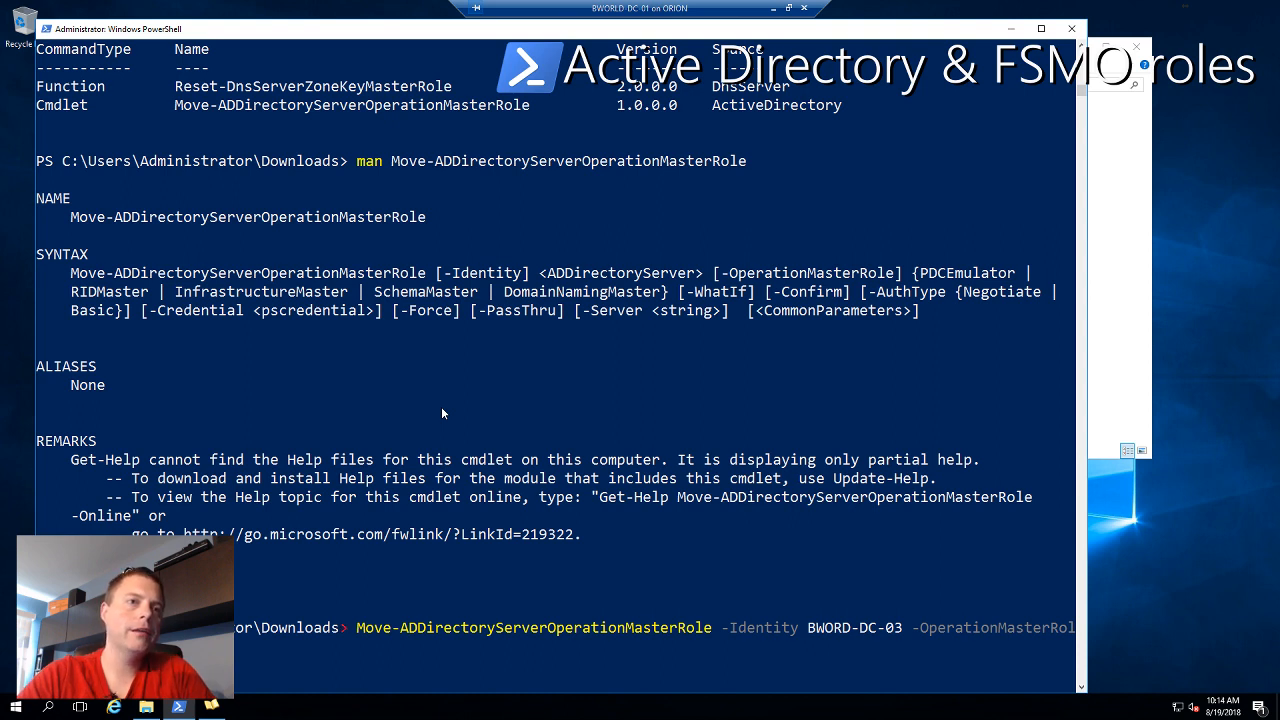
key(Tab)
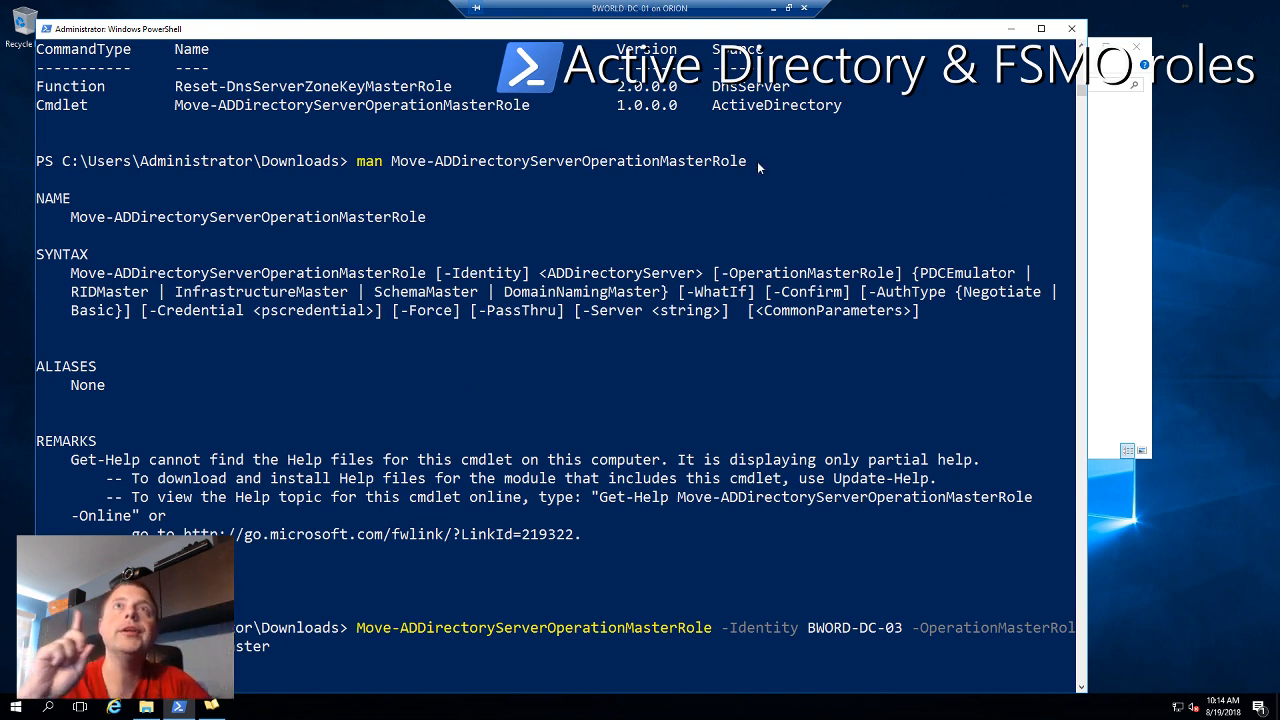
Bring up the Downloads folder and look at the MessageAnalyzer64 and Wireshark-win64-2.6.2 installers
click(1011, 30)
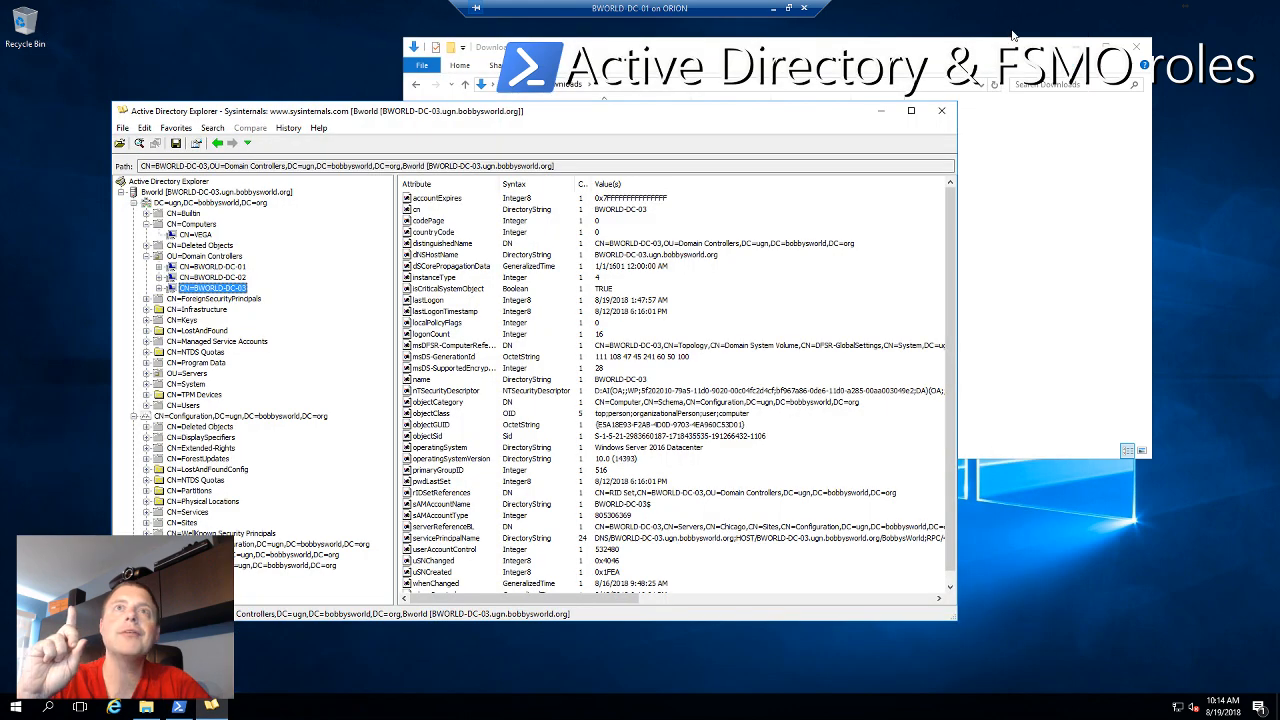
click(1037, 243)
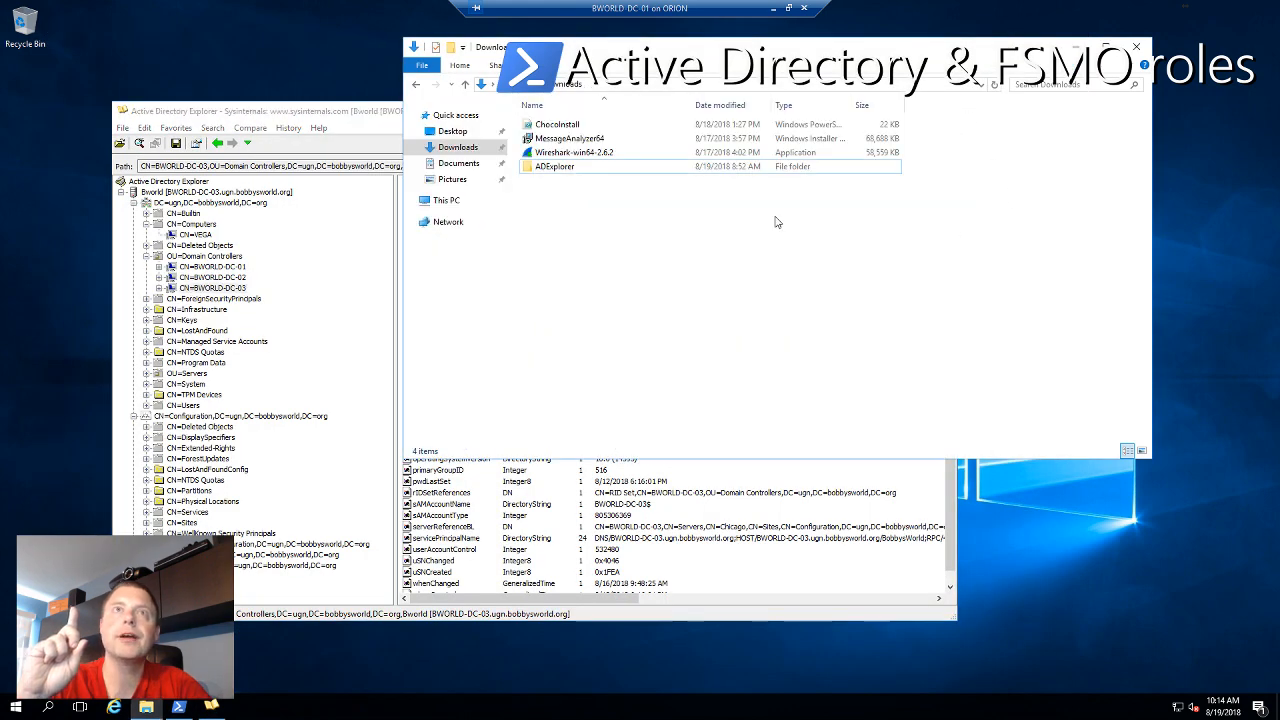
click(600, 143)
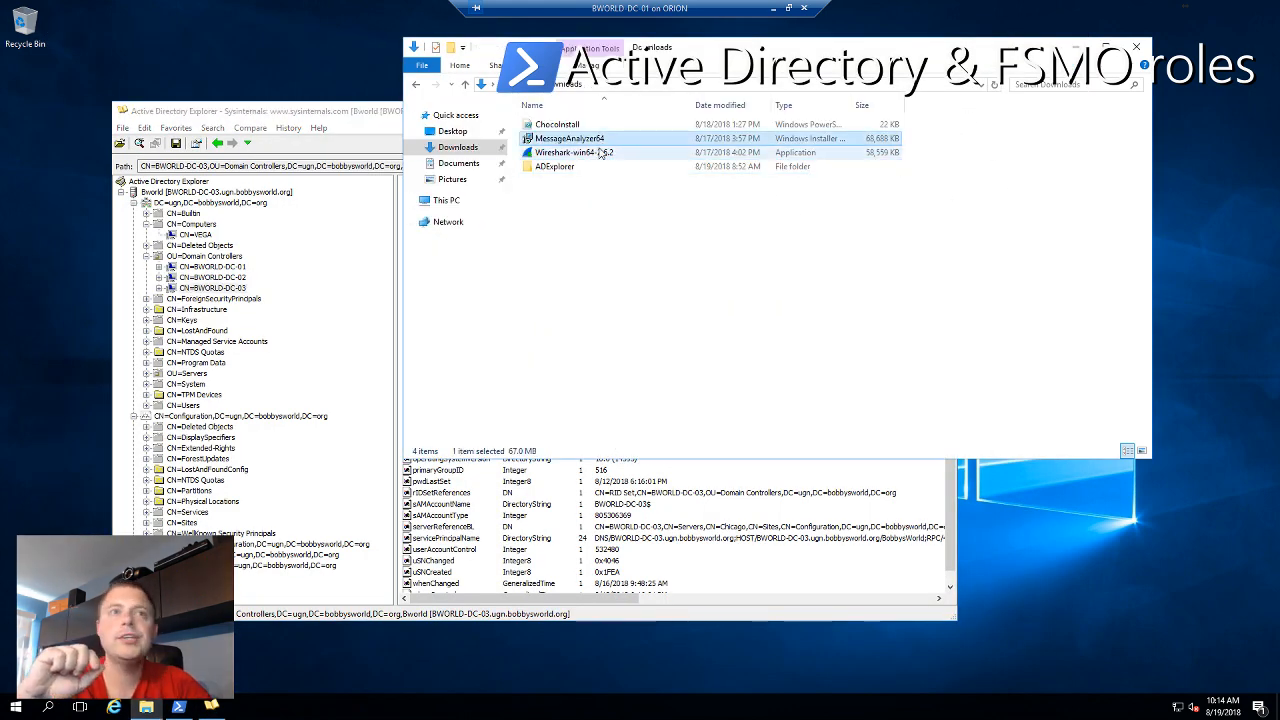
click(180, 708)
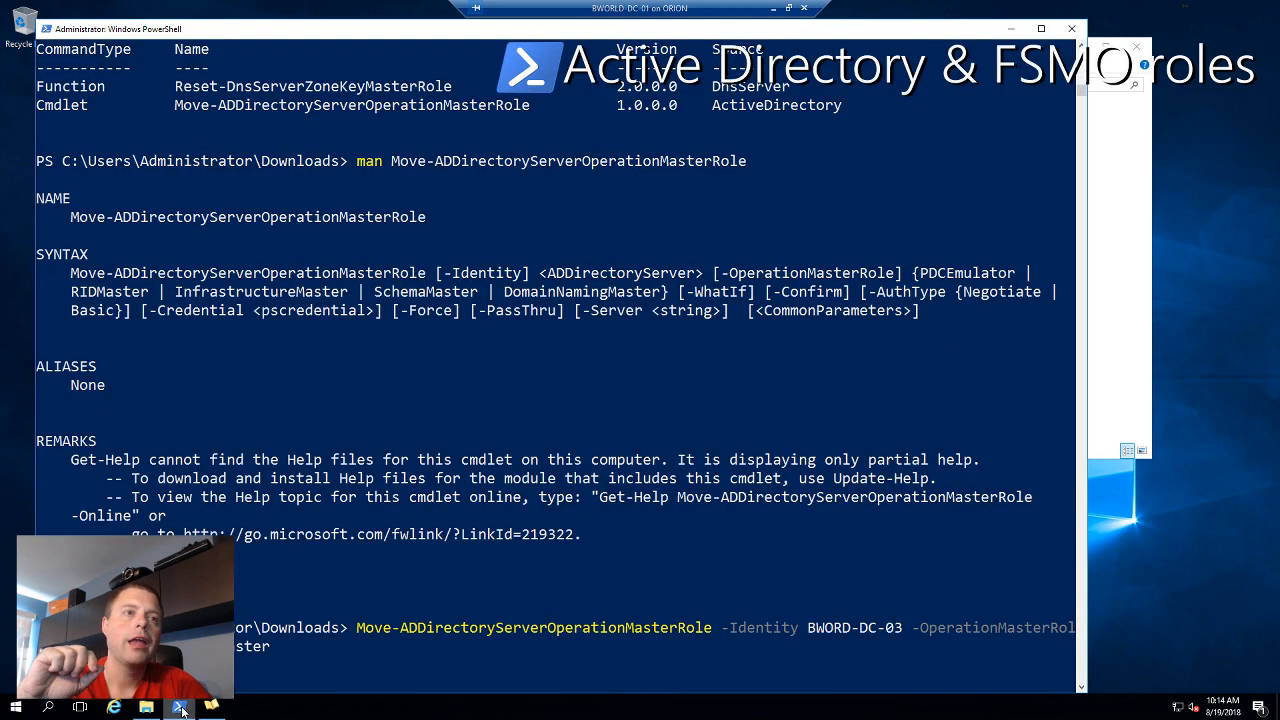
click(146, 707)
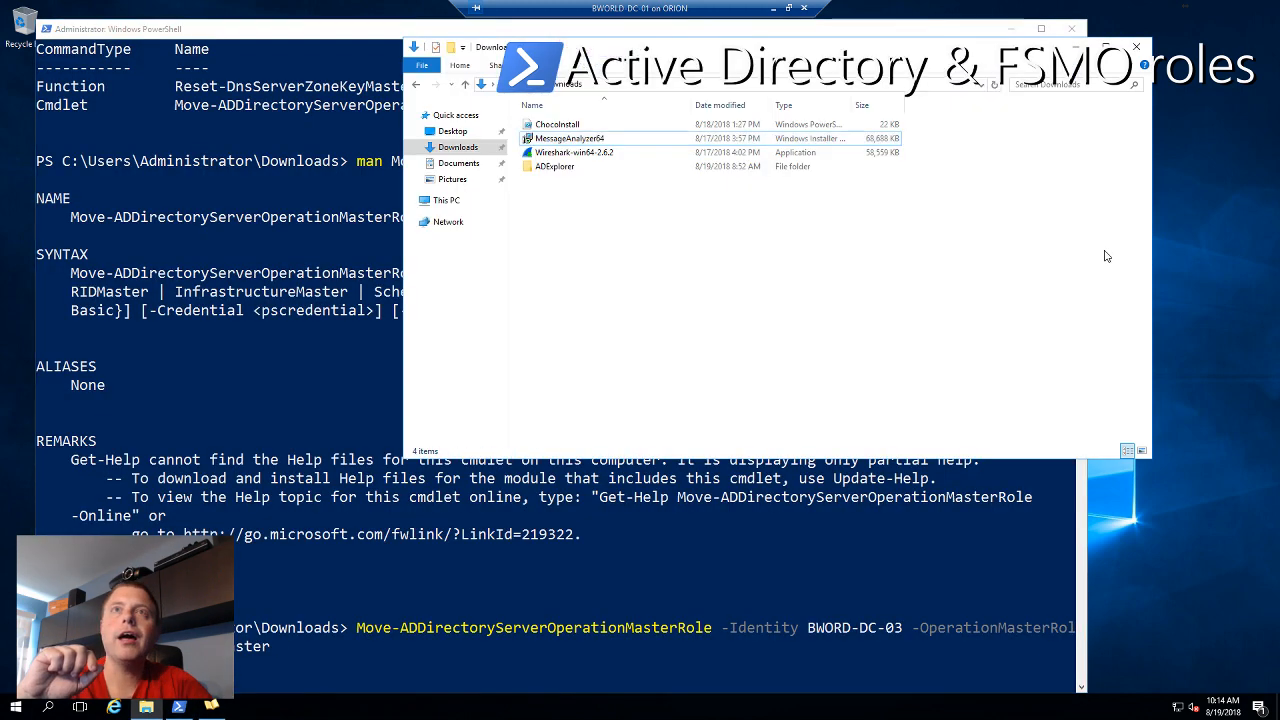
click(622, 156)
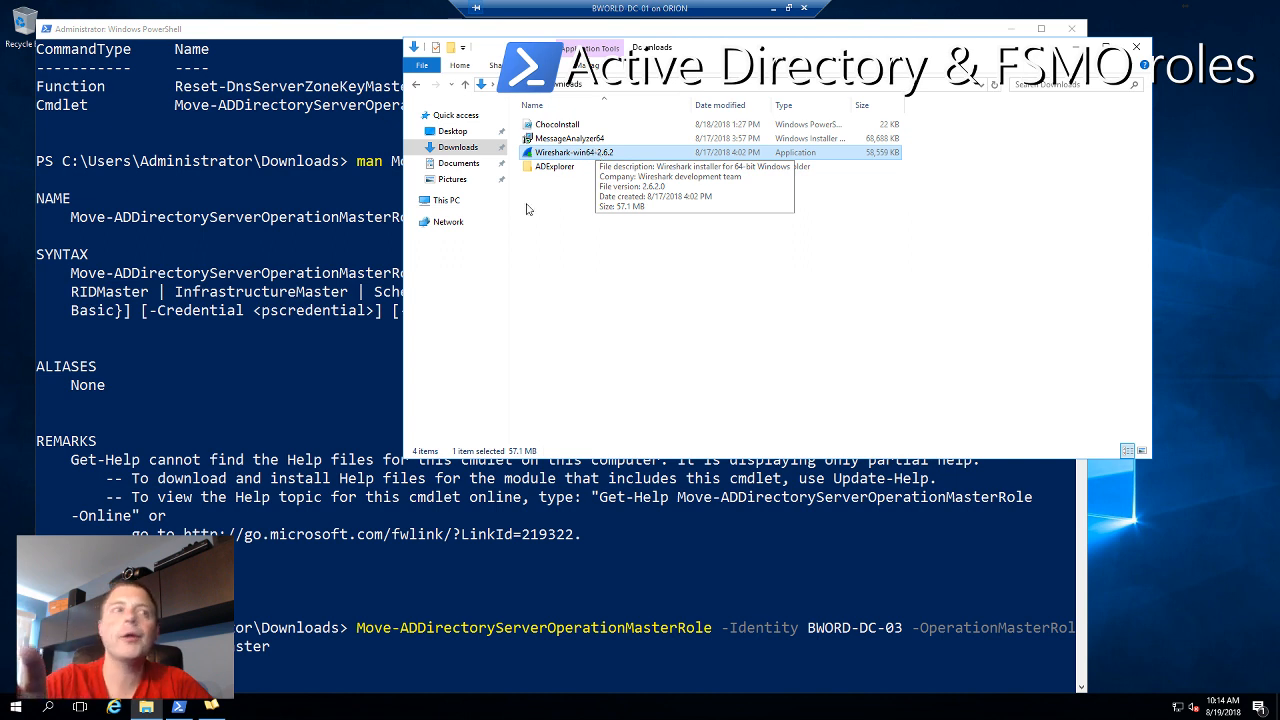
Launch Microsoft Message Analyzer and start a local trace of the network interfaces
click(13, 699)
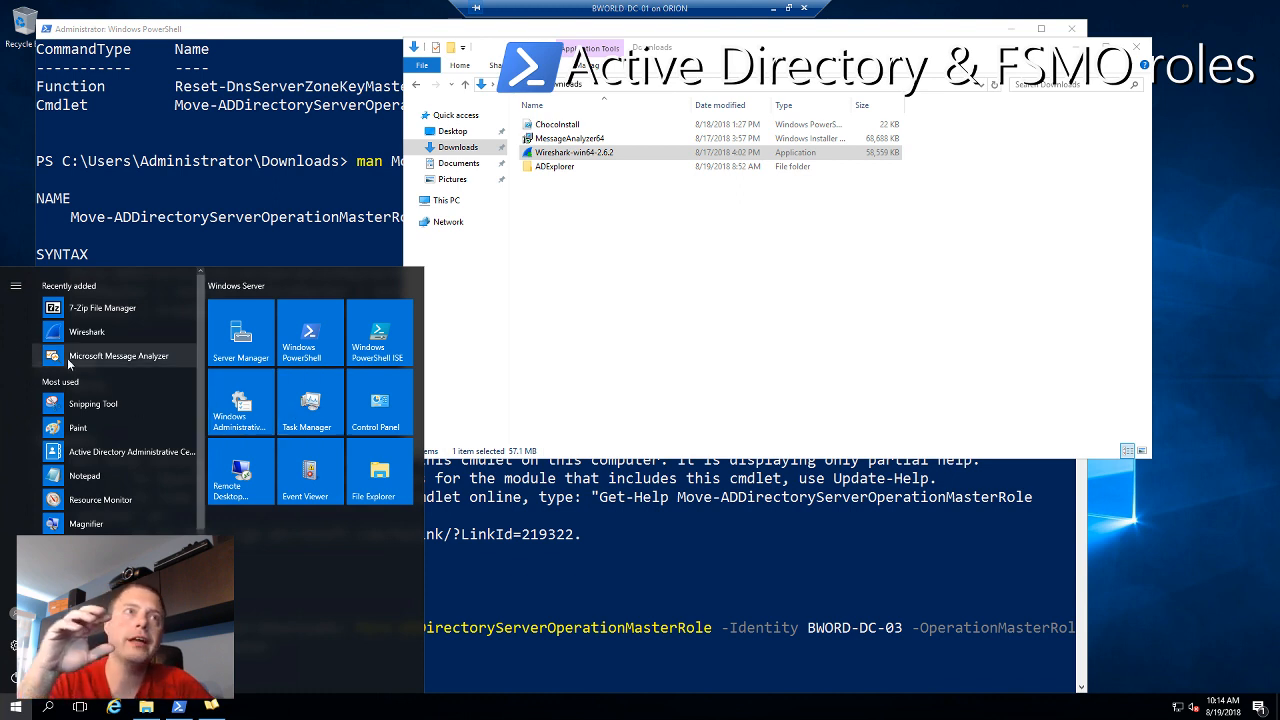
key(Escape)
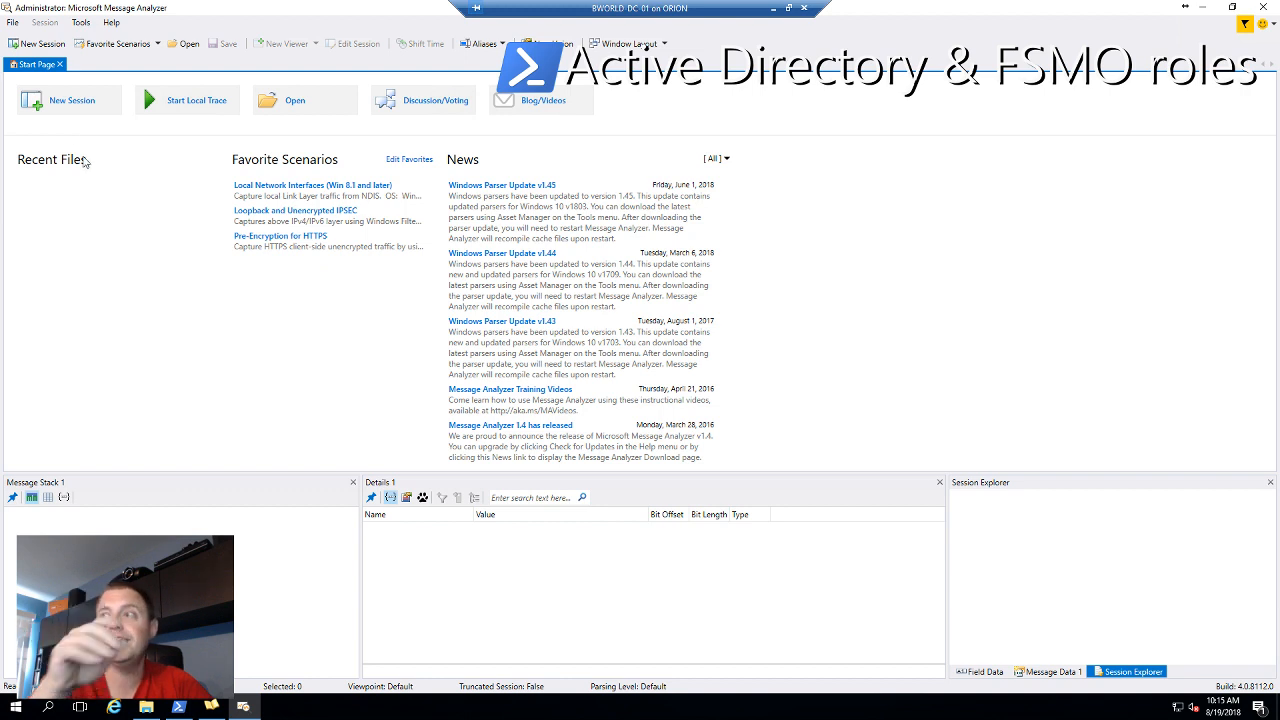
click(64, 108)
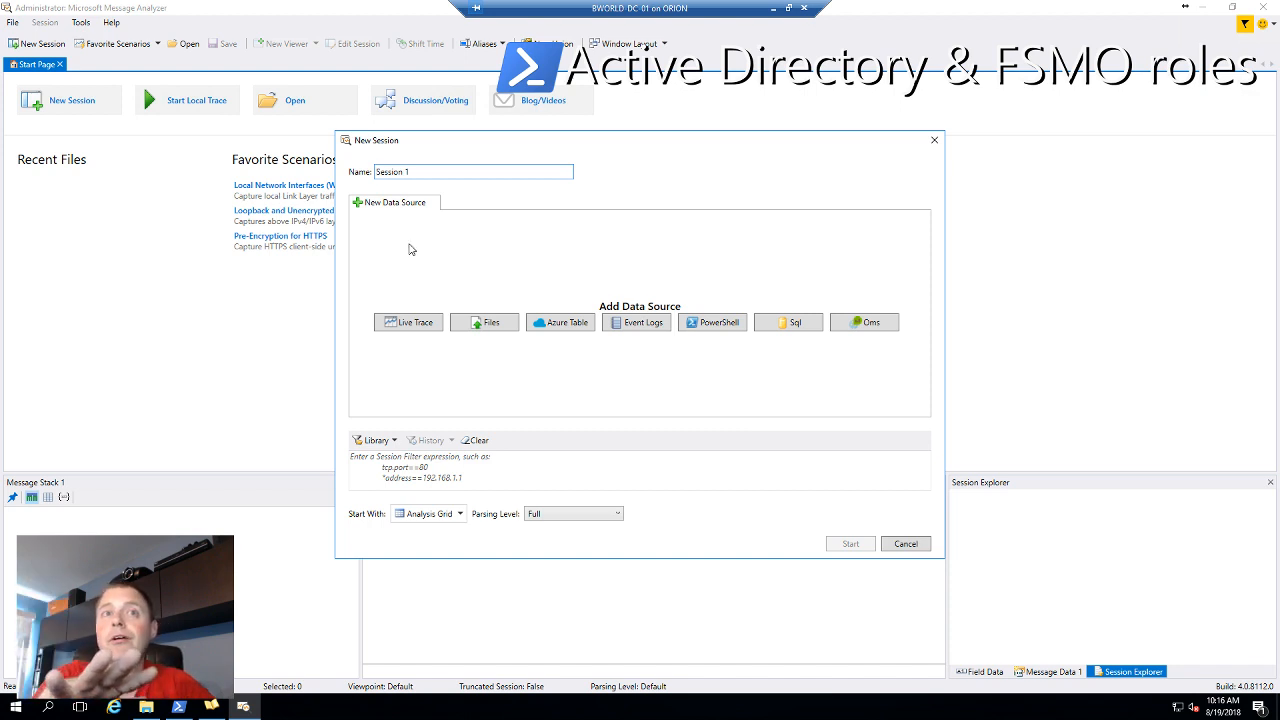
click(933, 142)
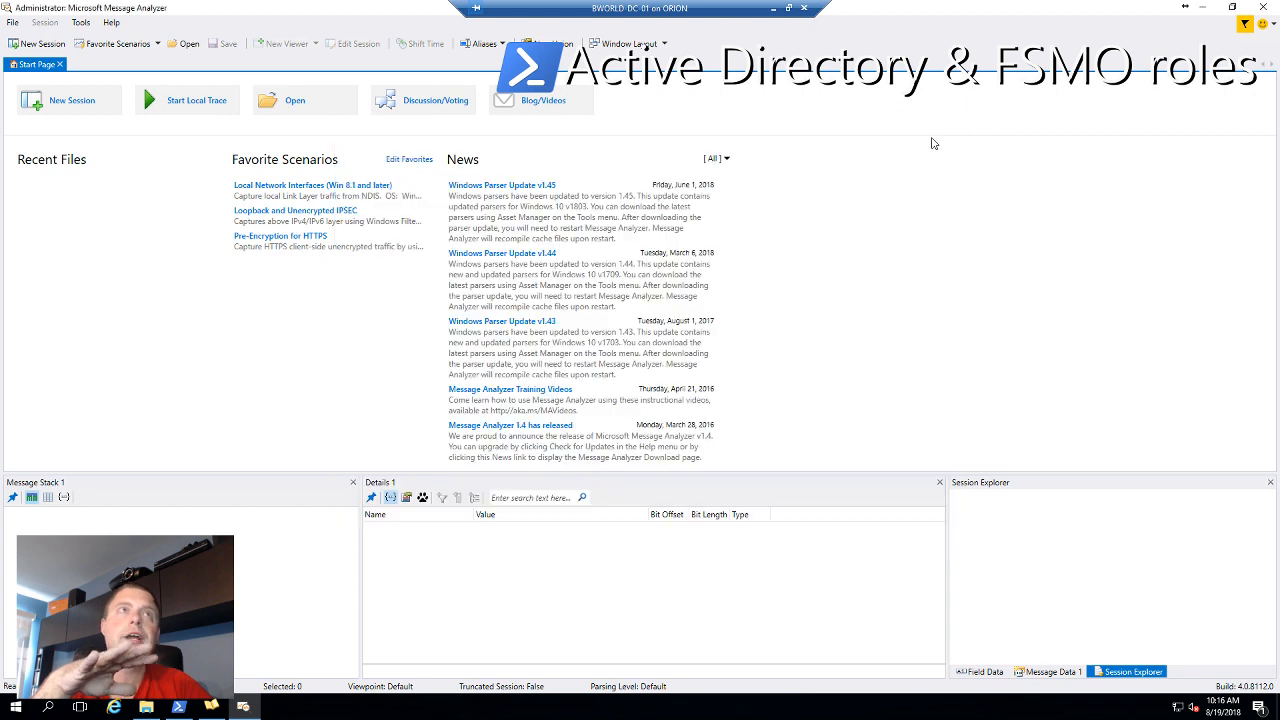
click(194, 108)
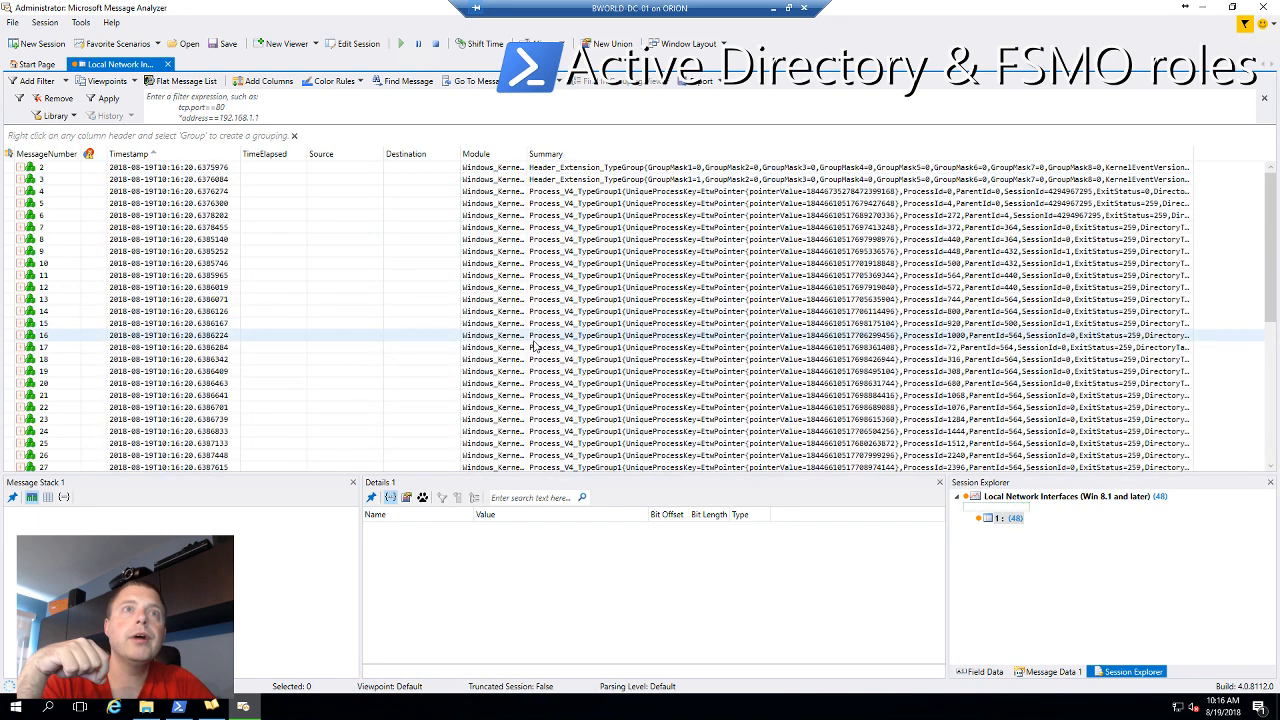
Look through the messages captured so far in the local network trace
scroll(535, 345, down, 8)
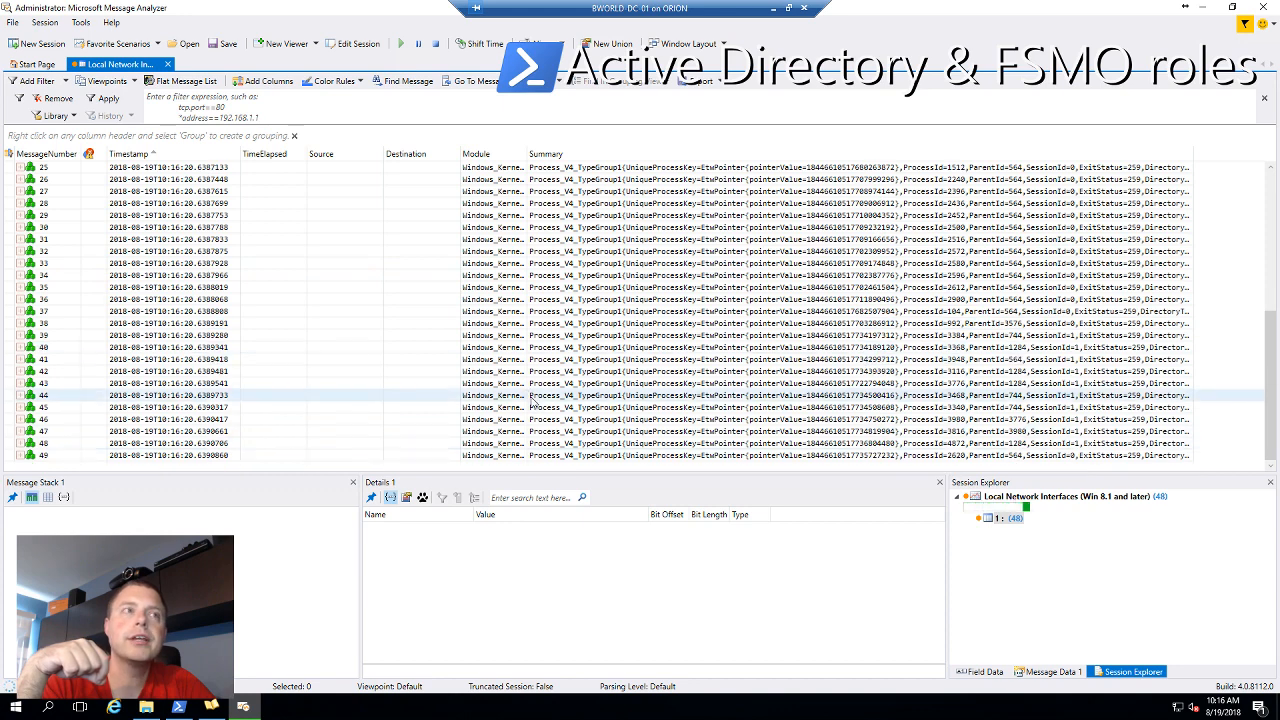
scroll(533, 400, up, 1)
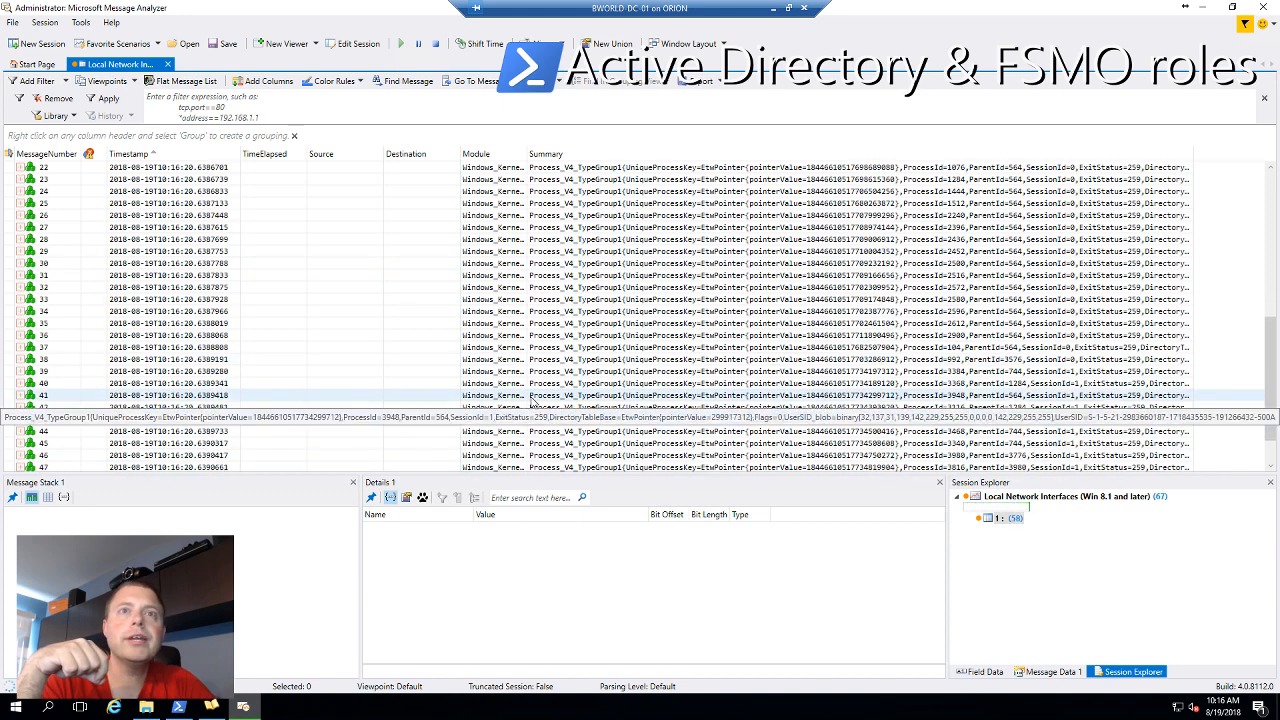
scroll(530, 410, down, 2)
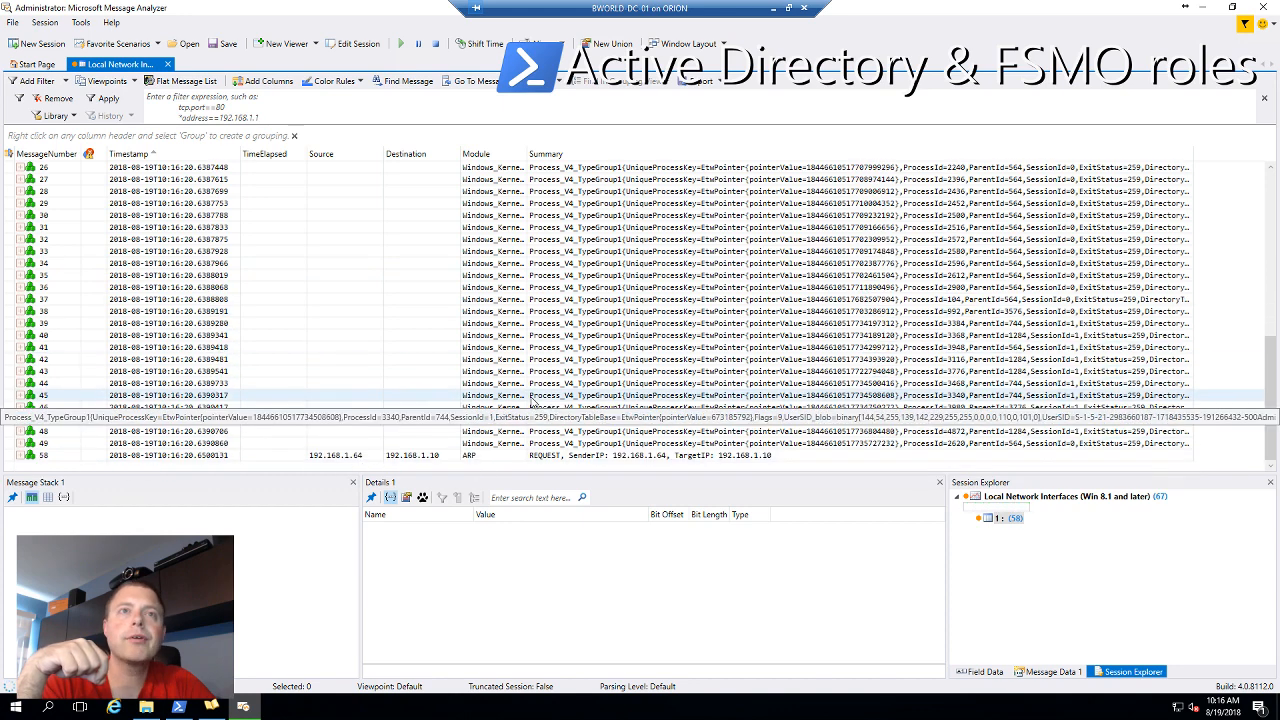
click(511, 458)
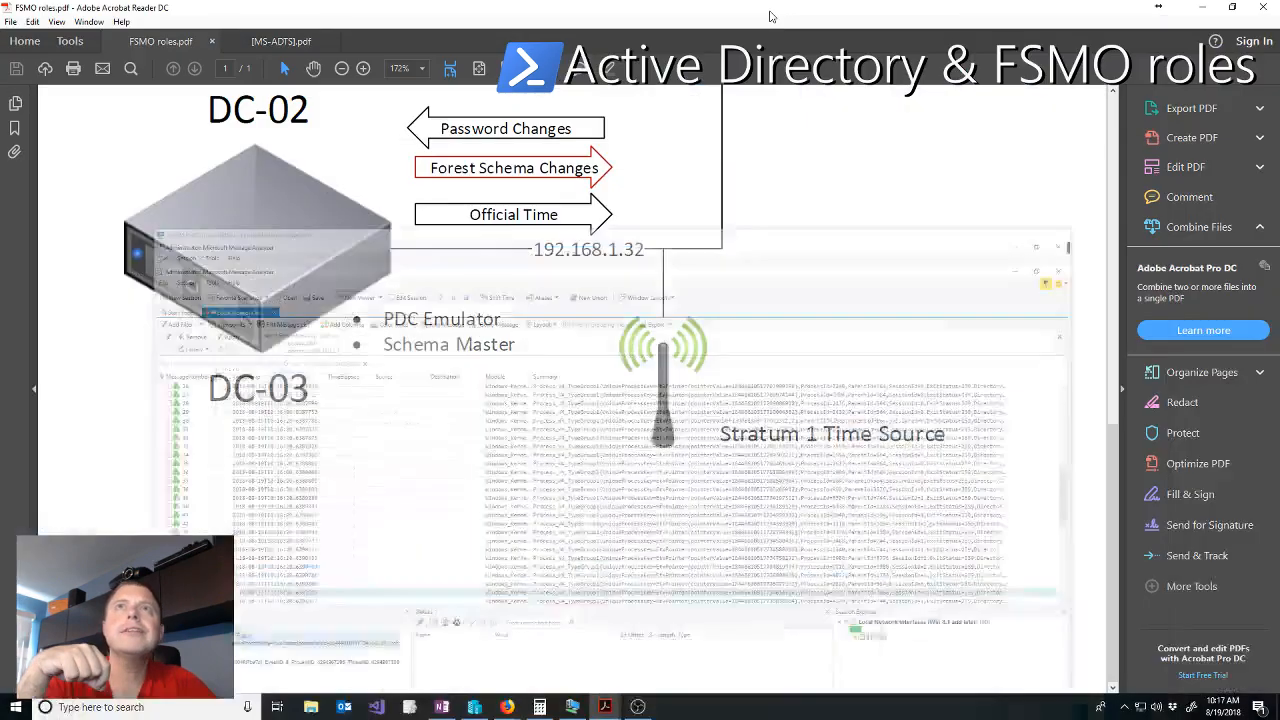
Check DC-03's roles in the FSMO diagram in Adobe Acrobat Reader and return to the remote PowerShell session
click(772, 10)
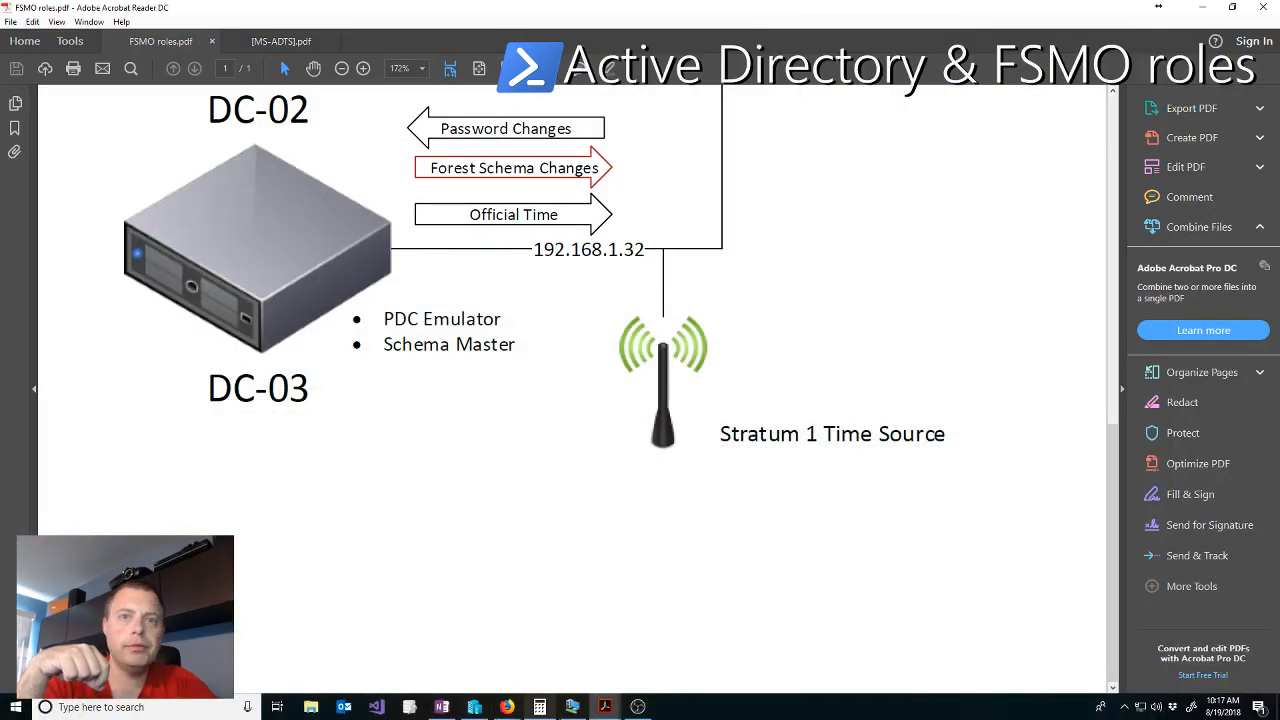
click(572, 707)
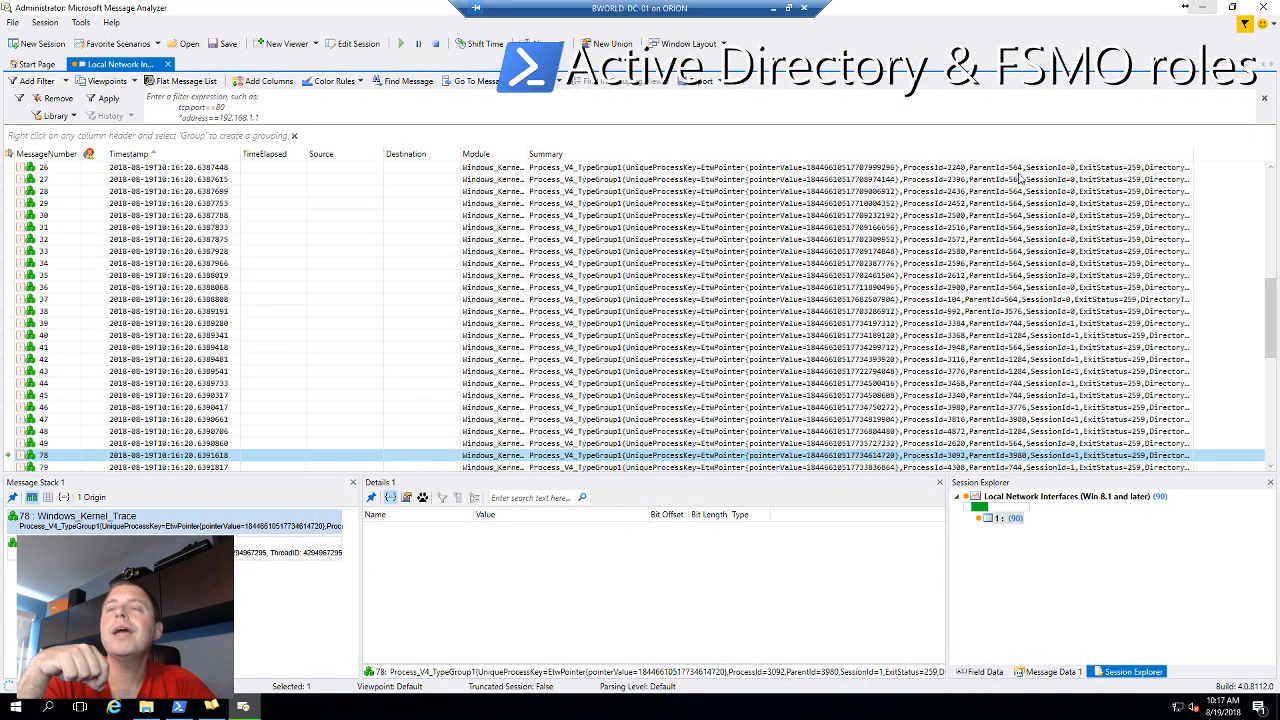
click(184, 706)
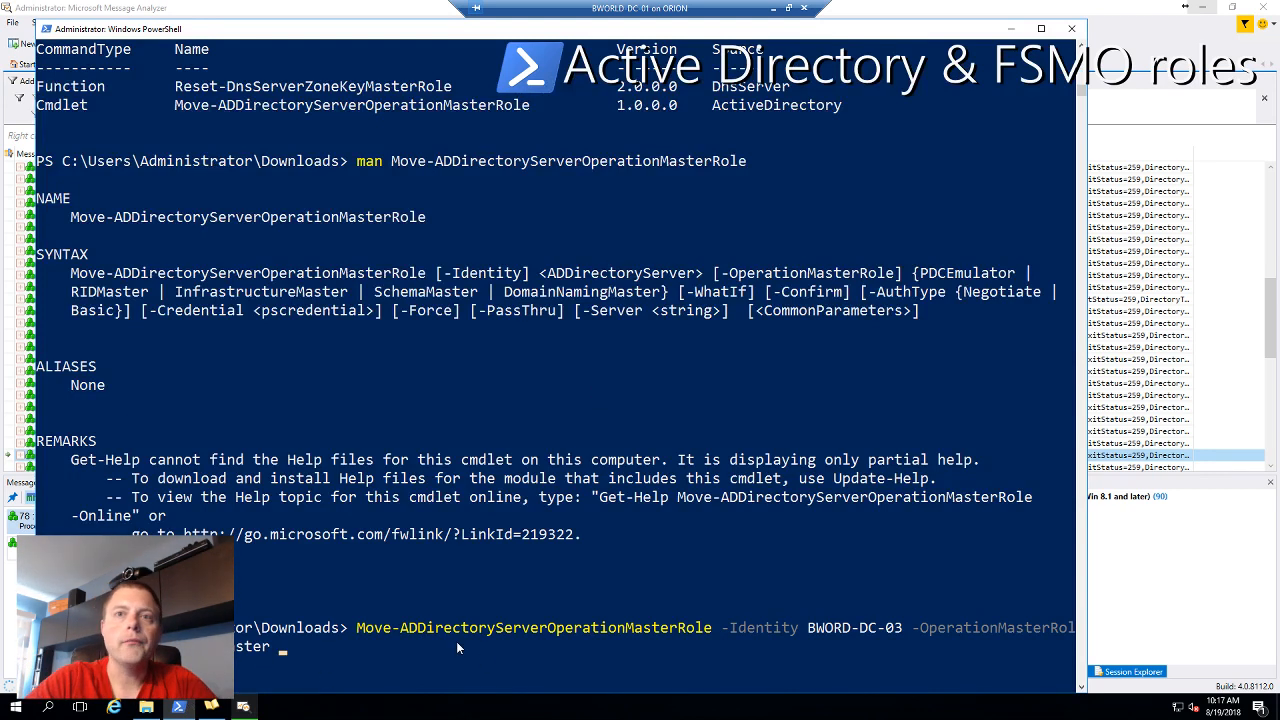
text(-Force)
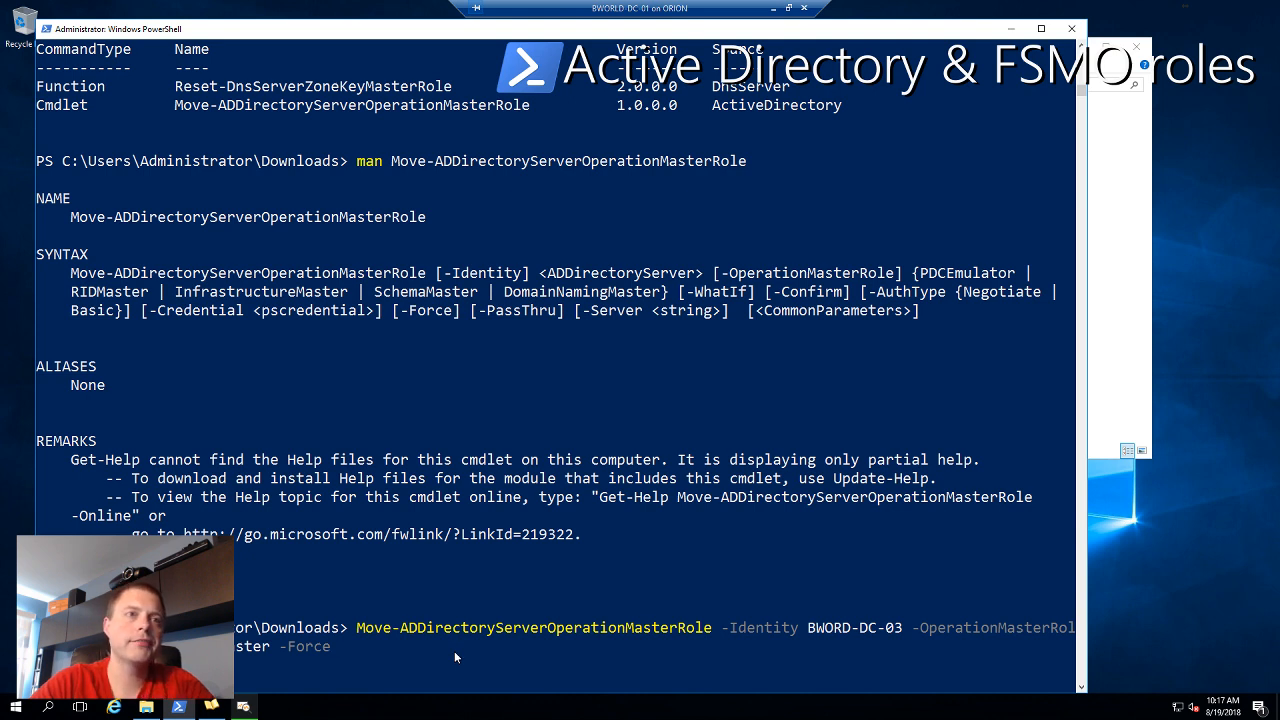
key(BackSpace)
key(BackSpace)
key(BackSpace)
key(BackSpace)
key(BackSpace)
key(BackSpace)
key(BackSpace)
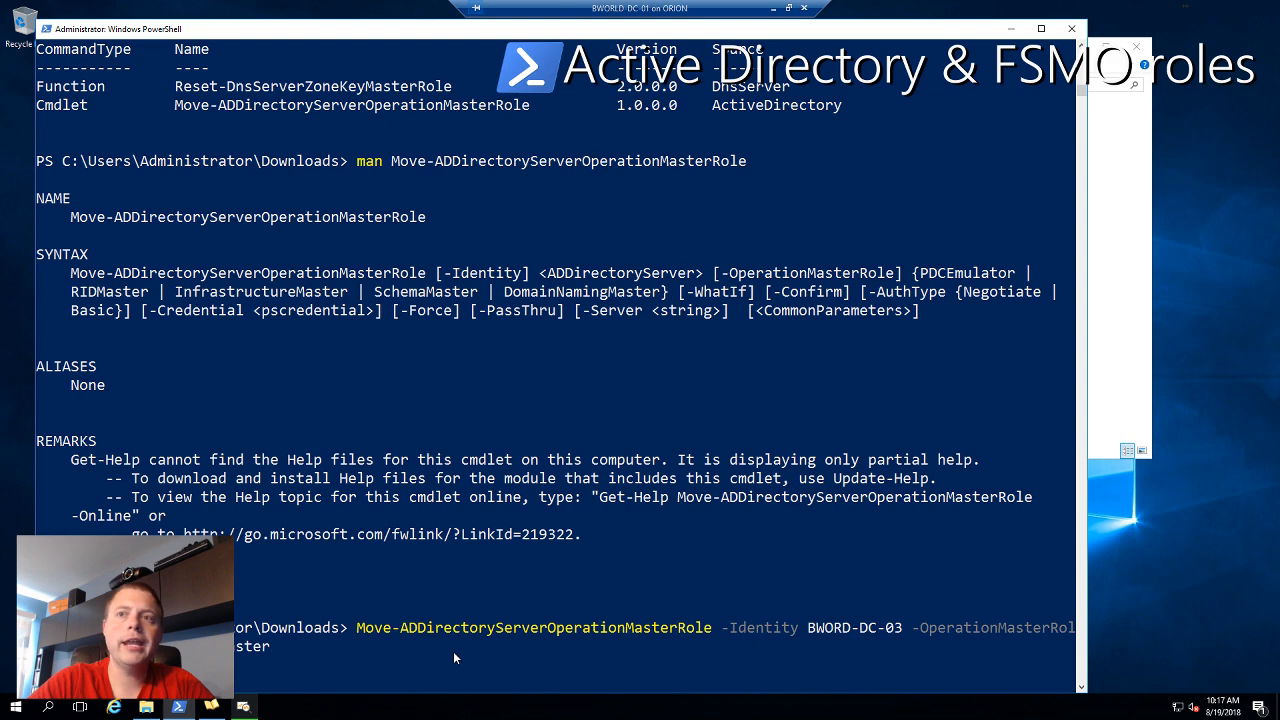
Run the command moving PDCEmulator and SchemaMaster, and rerun it with the -Identity value corrected to BWORLD-DC-03
key(Return)
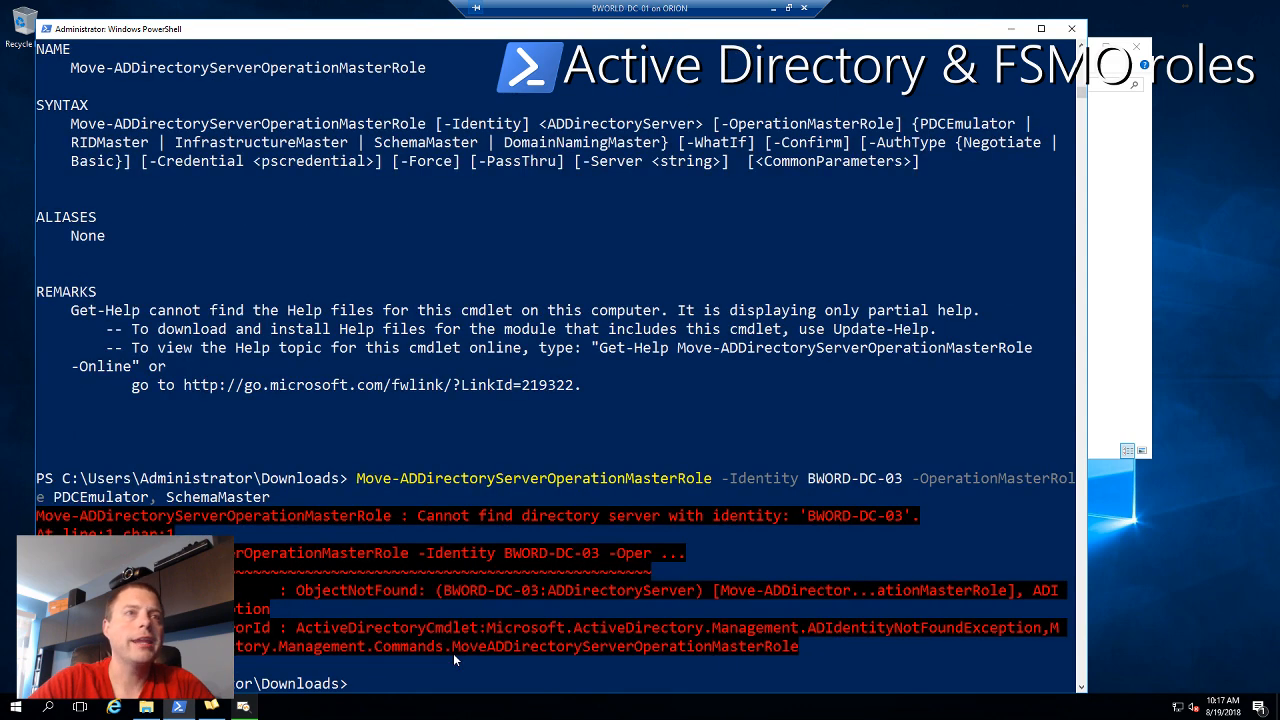
key(Up)
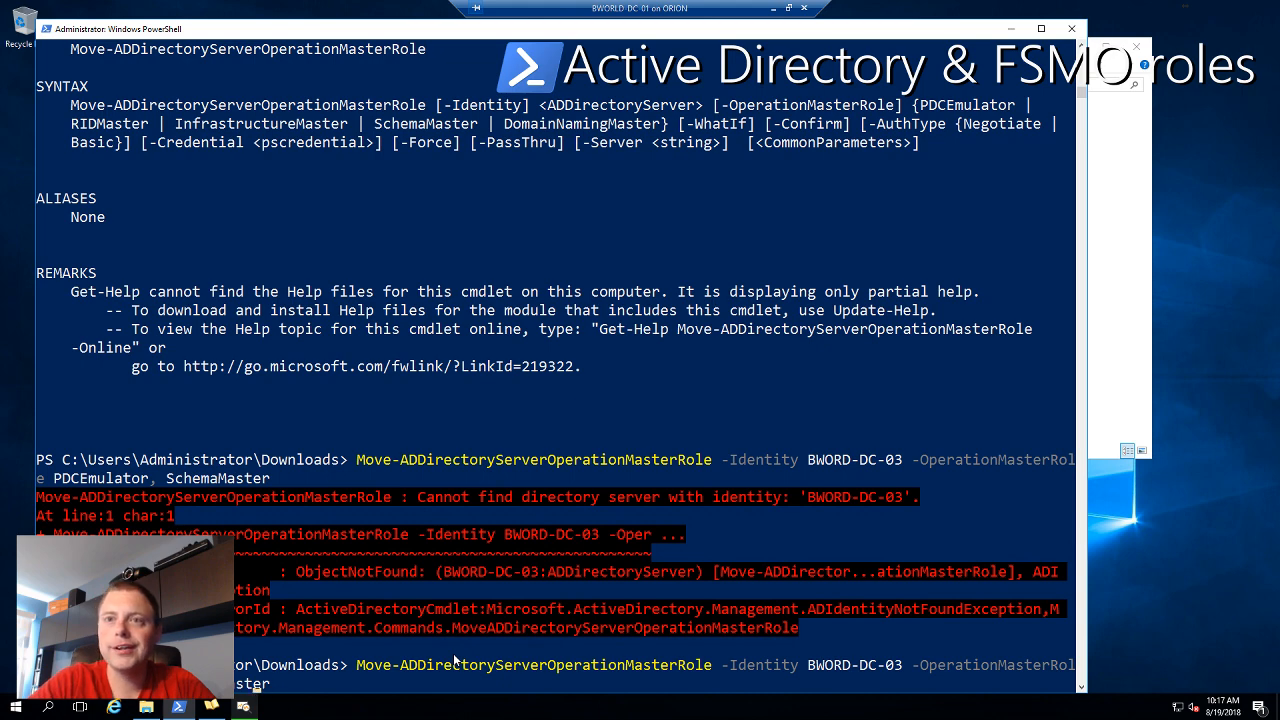
key(Left)
key(Left)
key(Left)
key(Left)
key(Left)
key(Left)
key(Left)
key(Left)
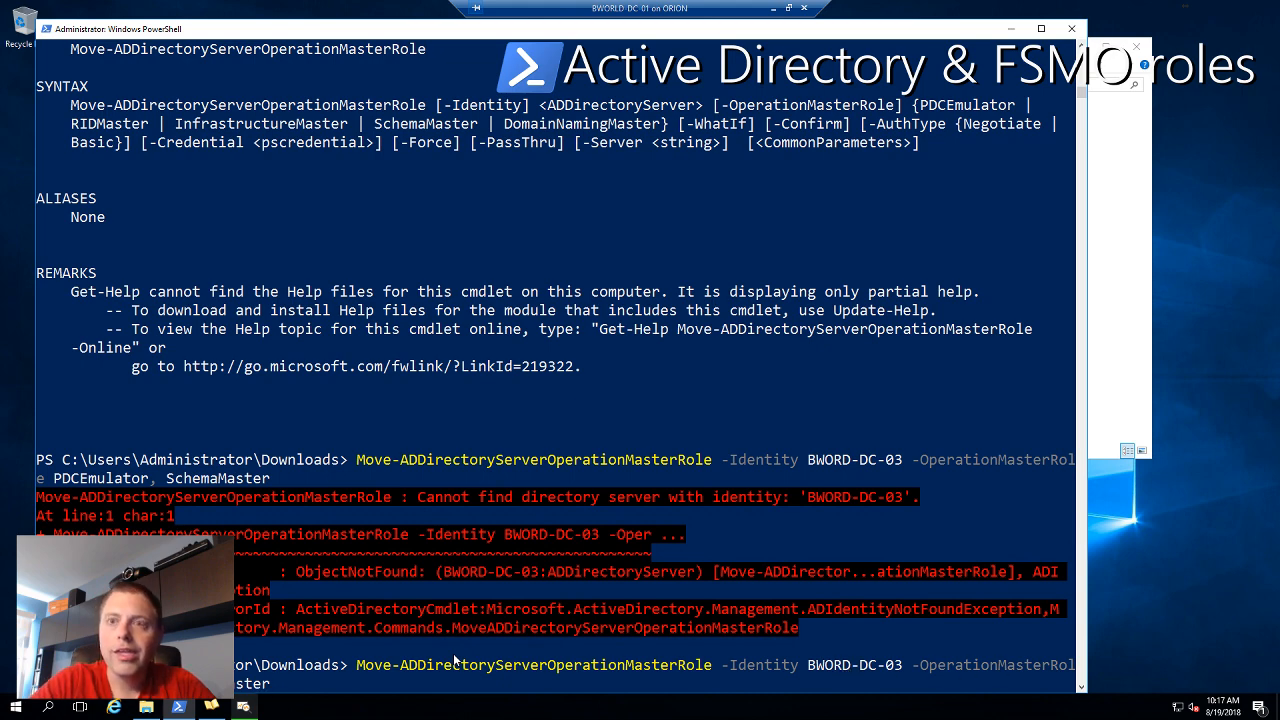
text(L)
key(Return)
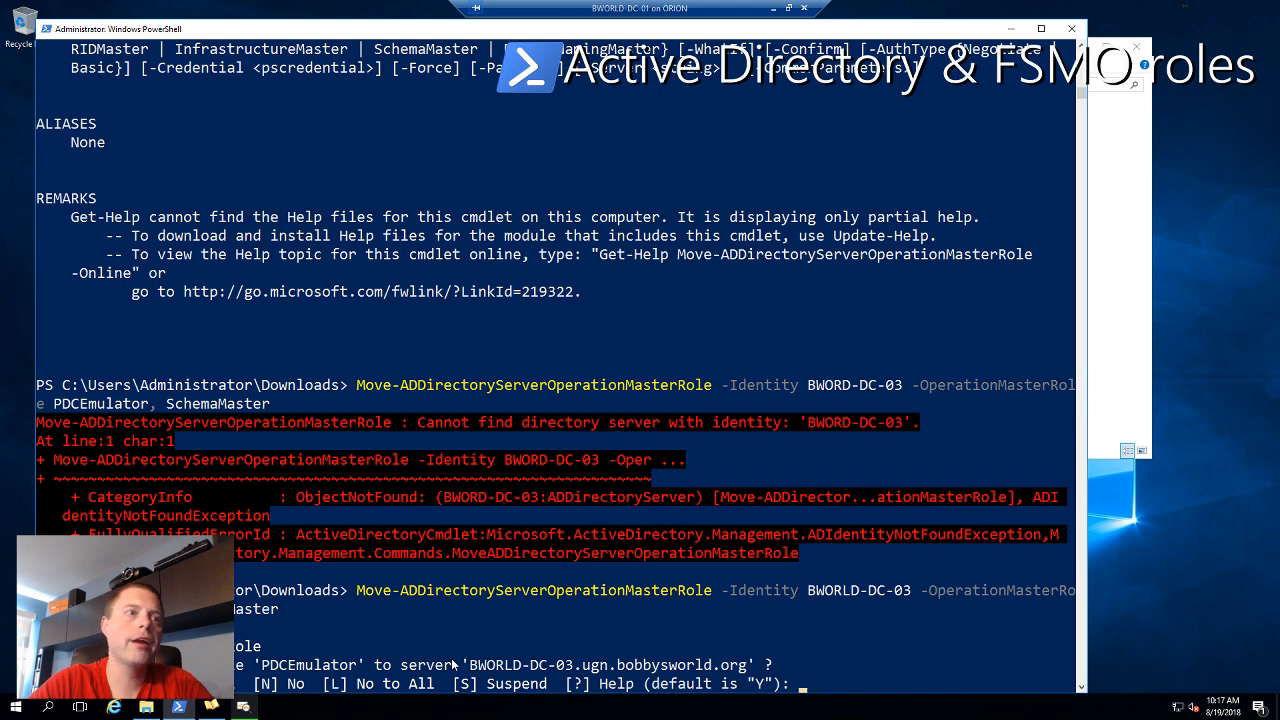
Answer Y to confirm moving both the PDCEmulator and SchemaMaster roles to BWORLD-DC-03
text(Y)
key(Return)
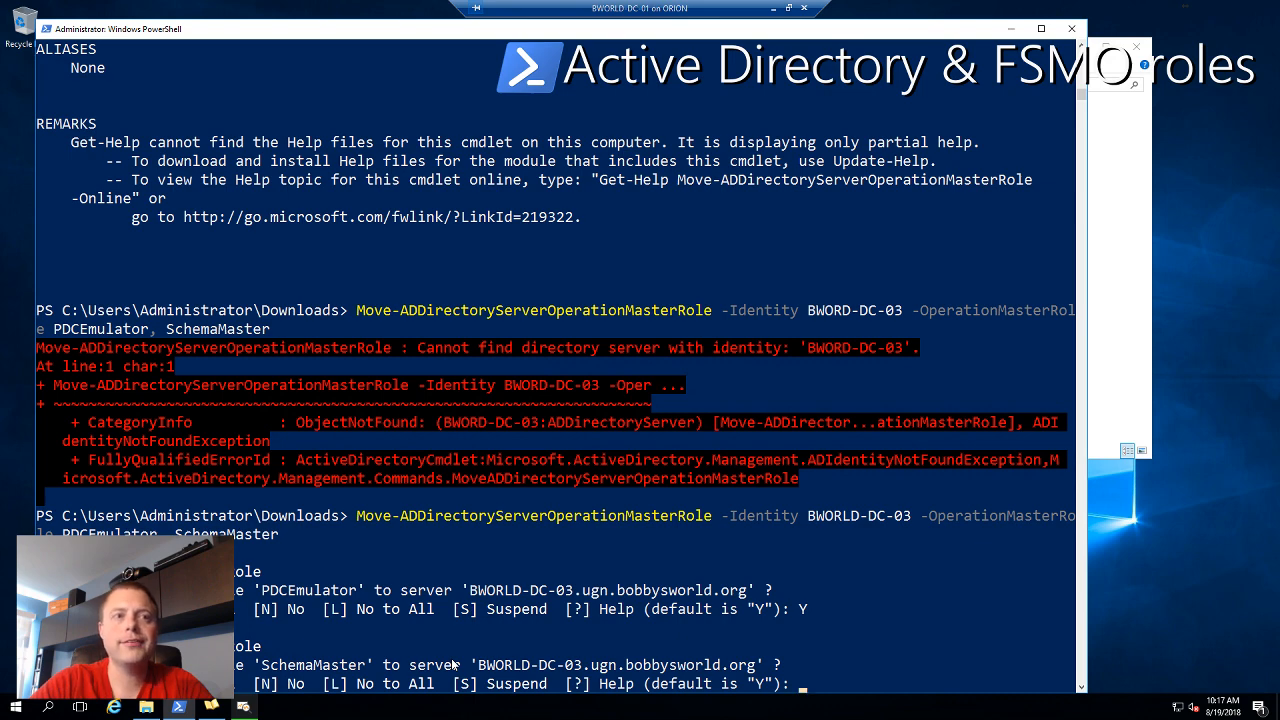
text(Y)
key(Return)
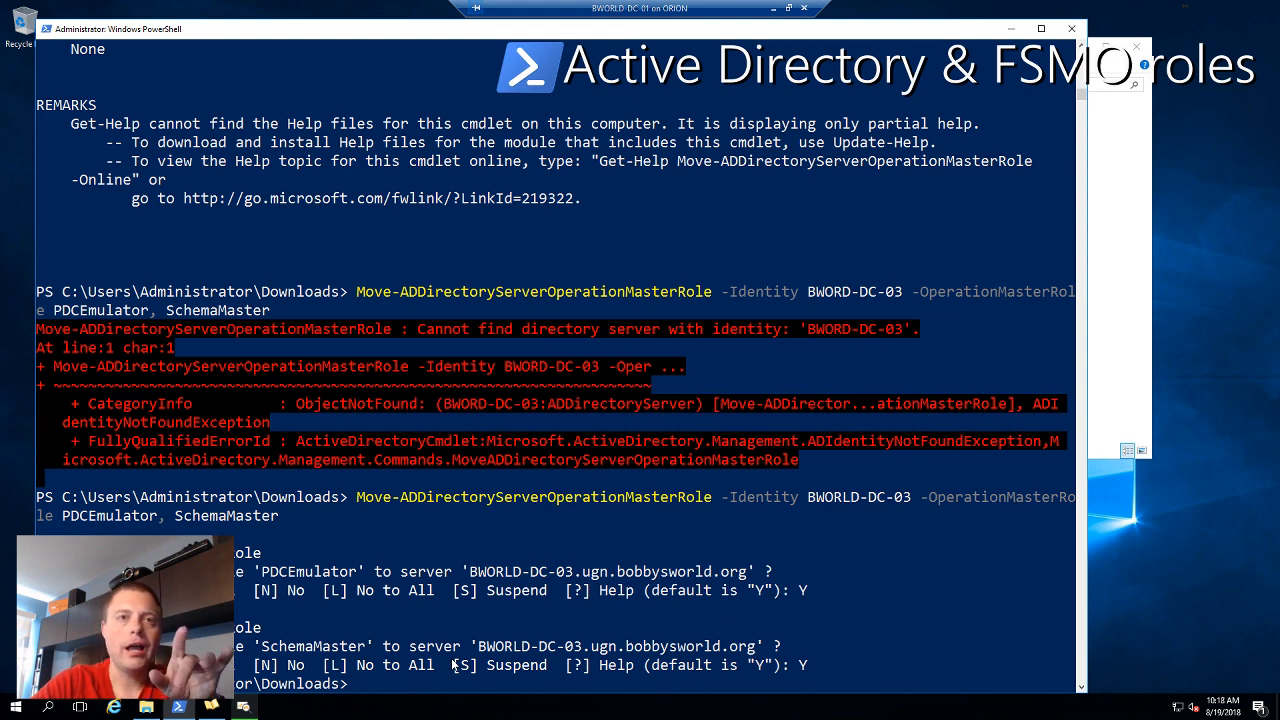
Switch back to Microsoft Message Analyzer and stop the running local network trace
click(1136, 359)
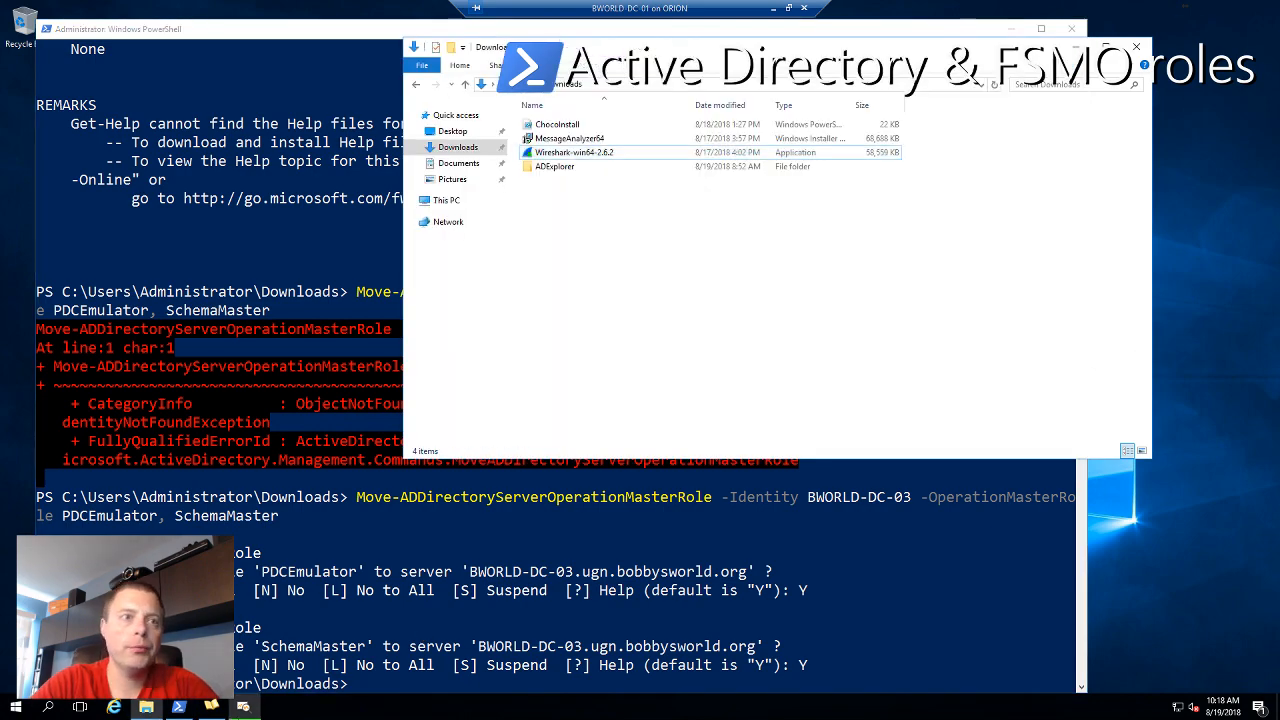
click(243, 706)
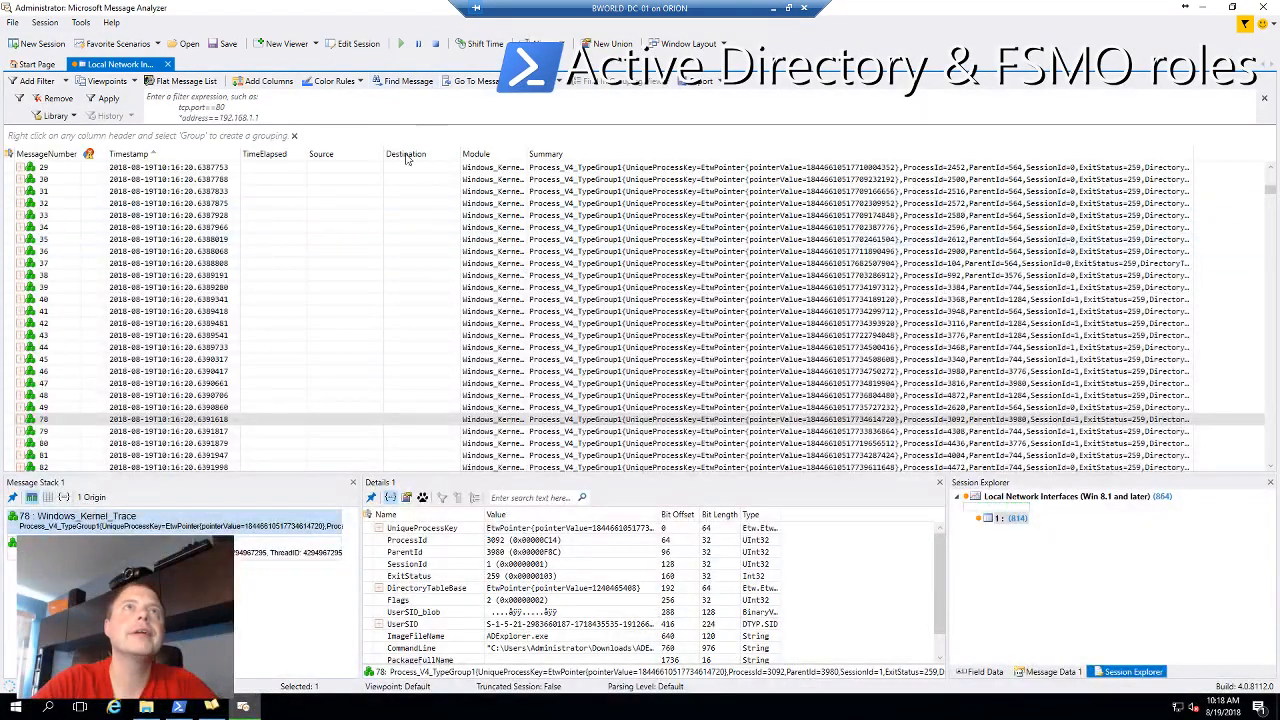
scroll(380, 276, down, 3)
scroll(380, 276, down, 3)
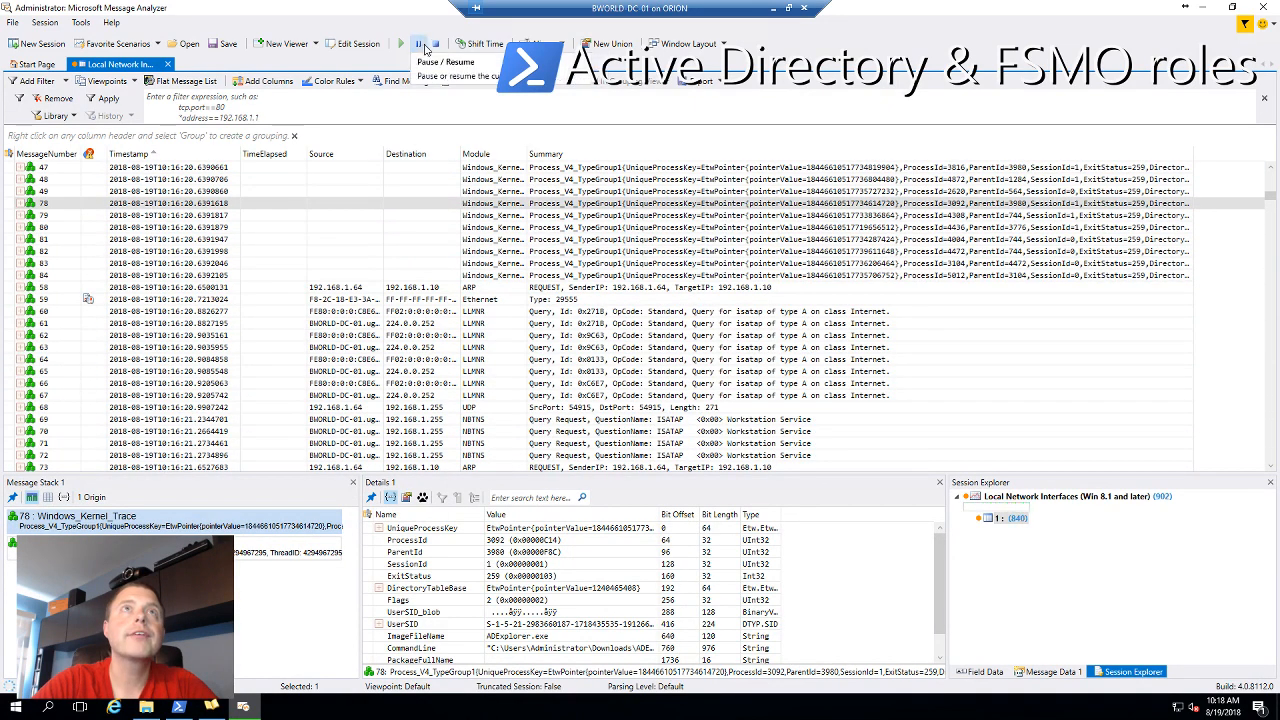
click(438, 50)
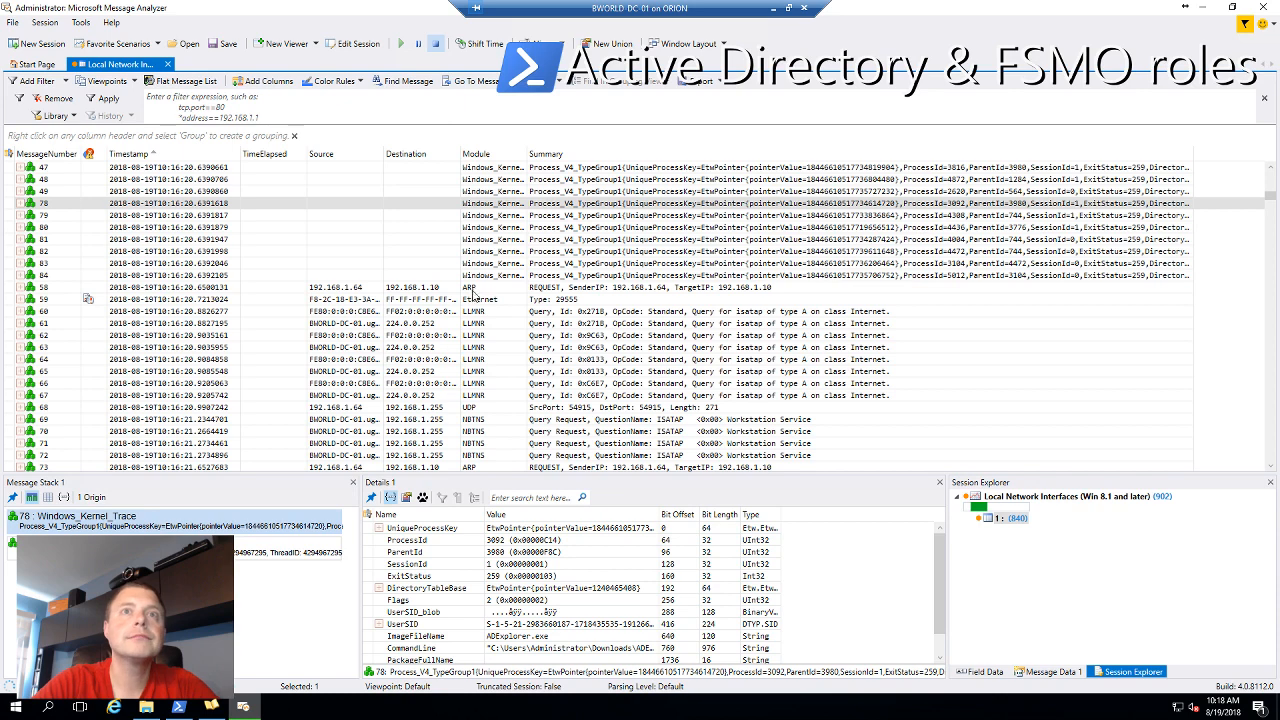
scroll(652, 293, down, 1)
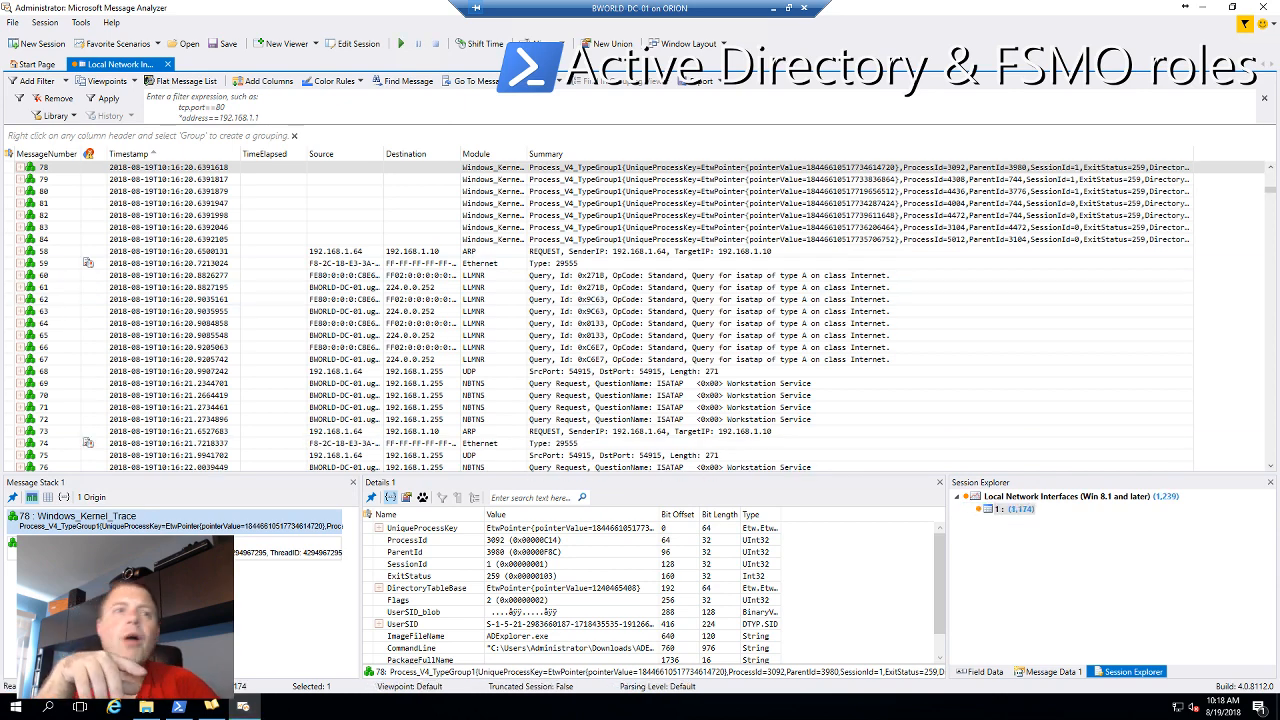
Return to PowerShell and begin recording the session with Start-Transcript
click(180, 707)
scroll(439, 556, down, 6)
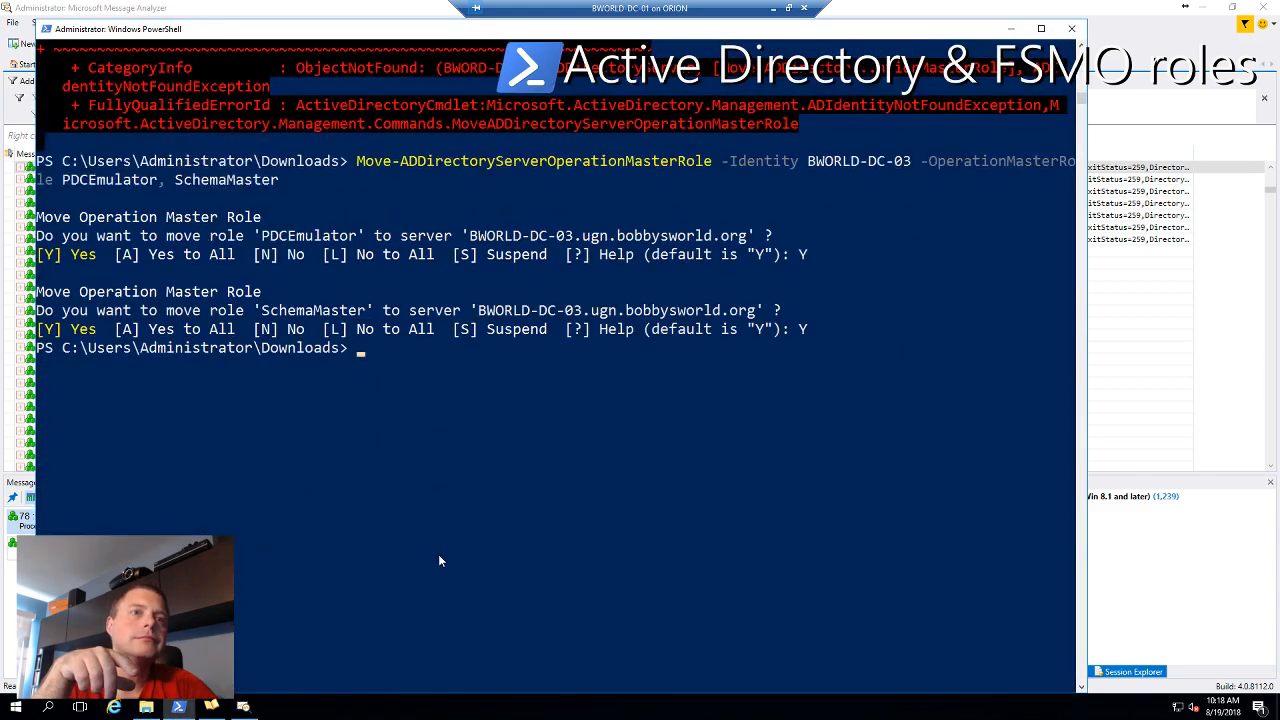
text(star)
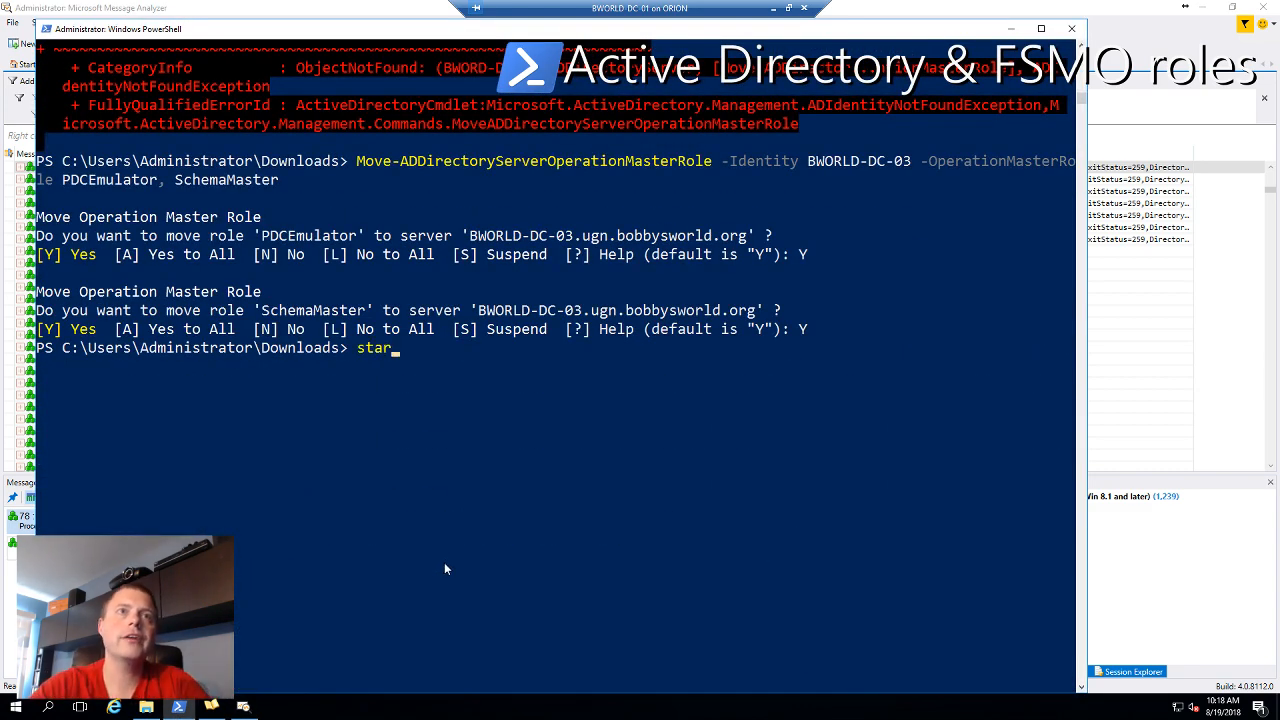
text(t-trans)
key(Tab)
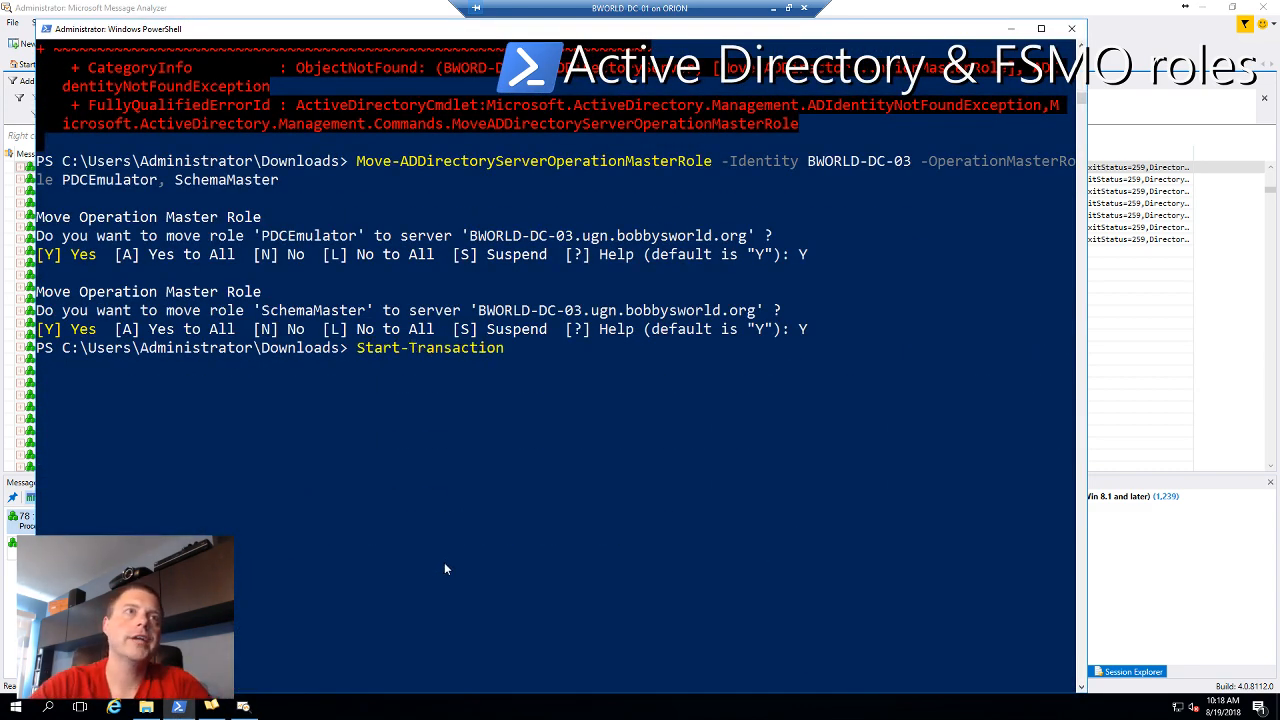
key(Tab)
key(Return)
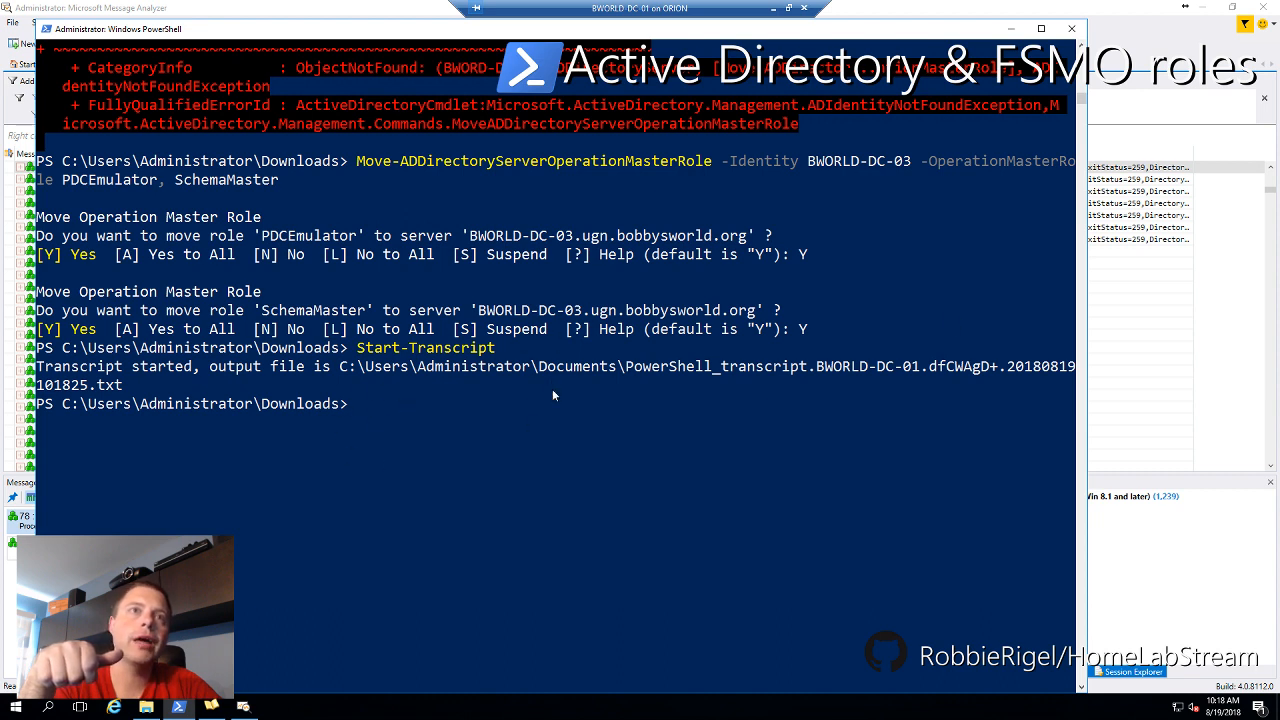
Rerun the Move-ADDirectoryServerOperationMasterRole command for PDCEmulator and SchemaMaster on BWORLD-DC-03, answering A to confirm all moves
click(359, 347)
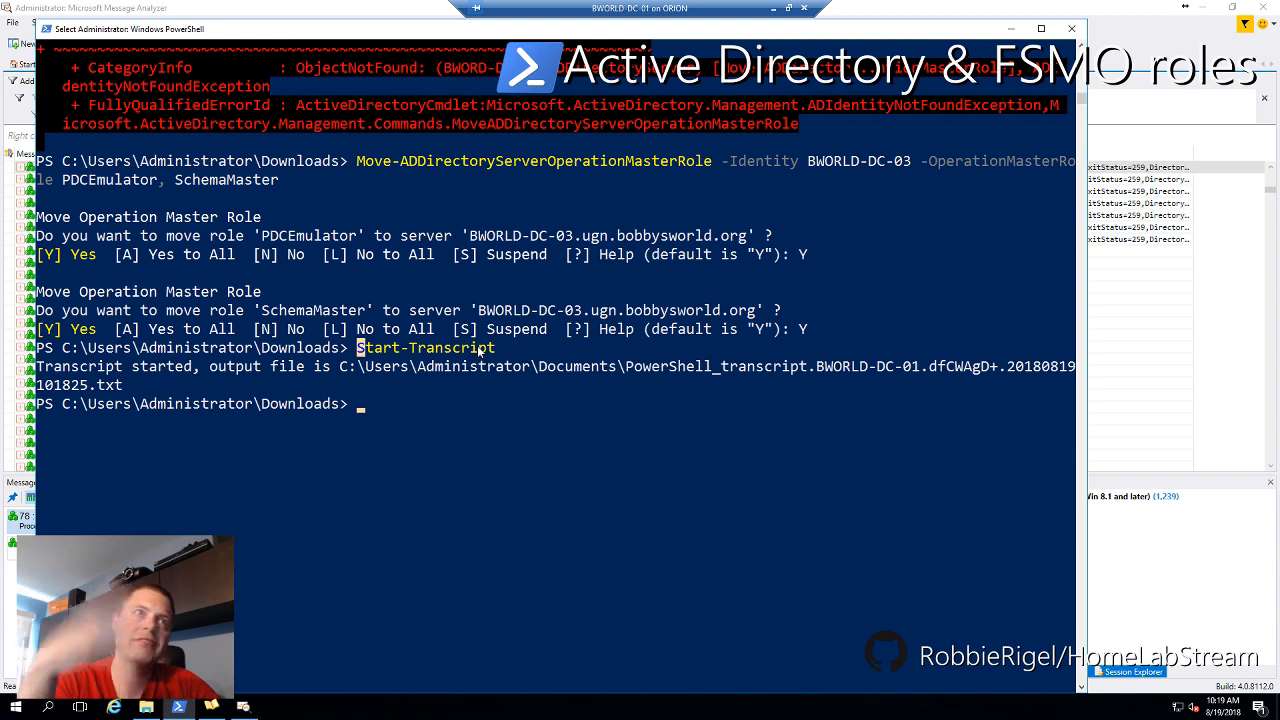
click(458, 421)
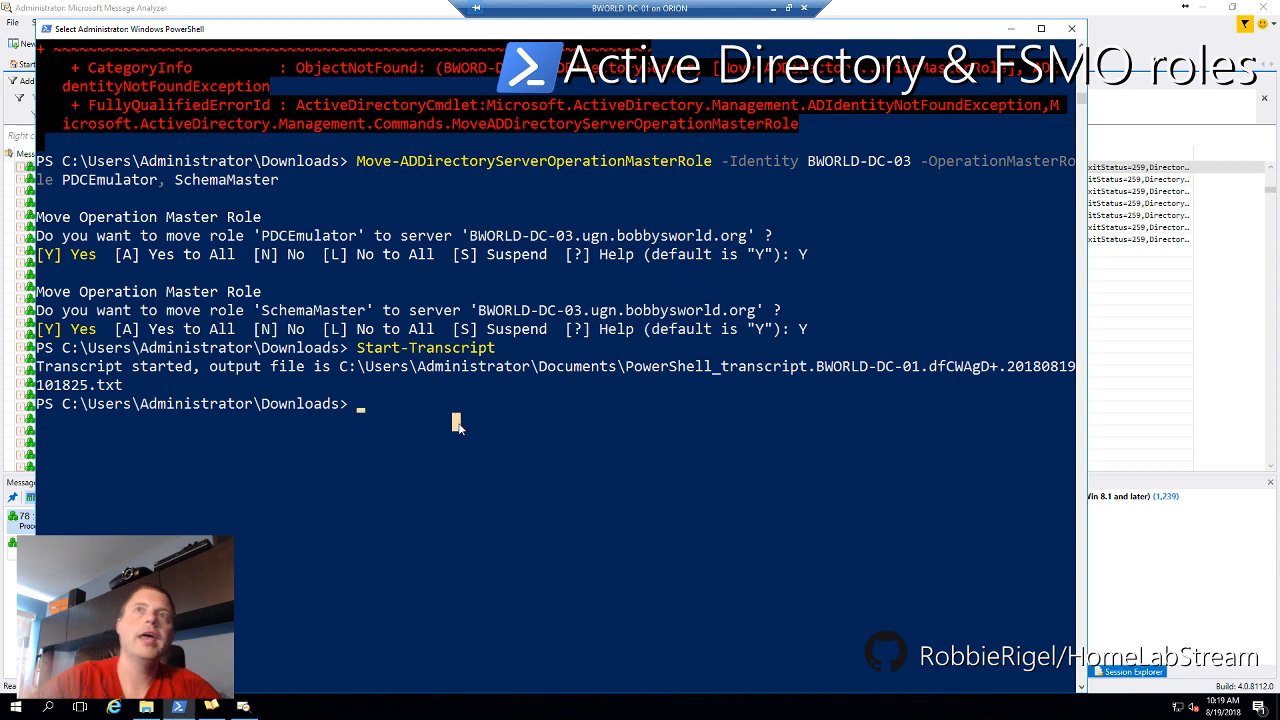
key(Up)
key(Up)
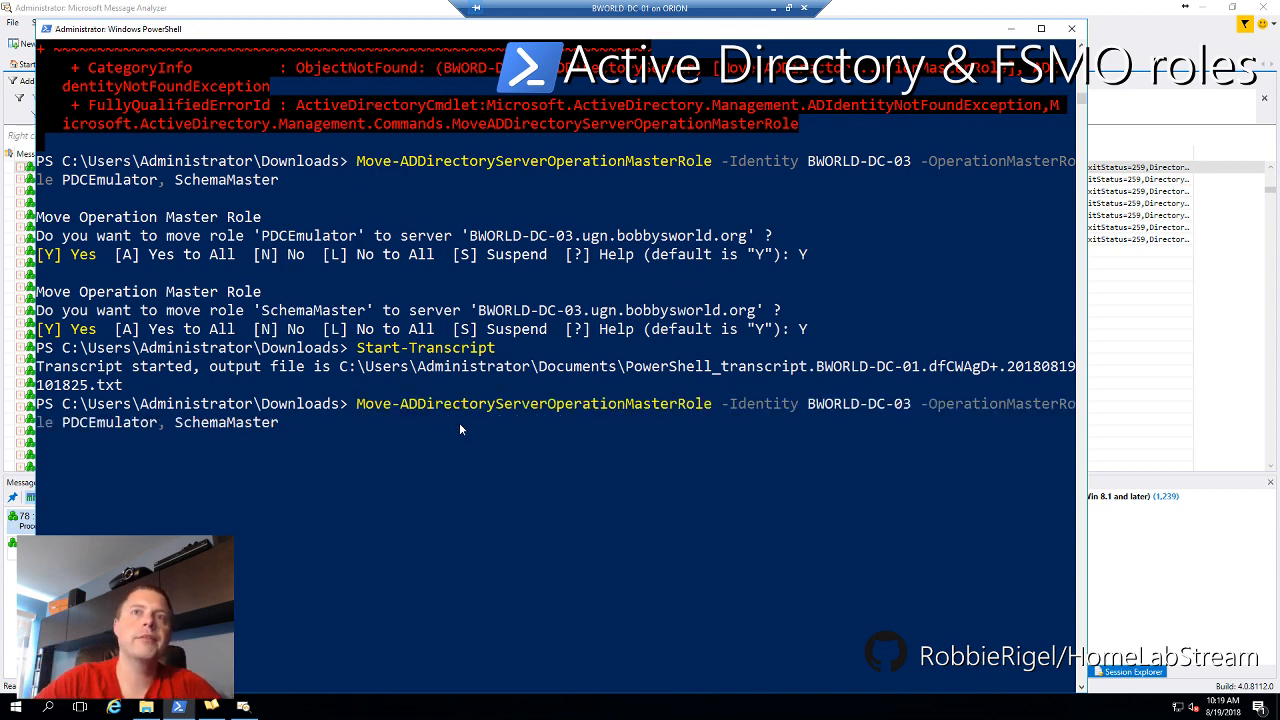
key(Return)
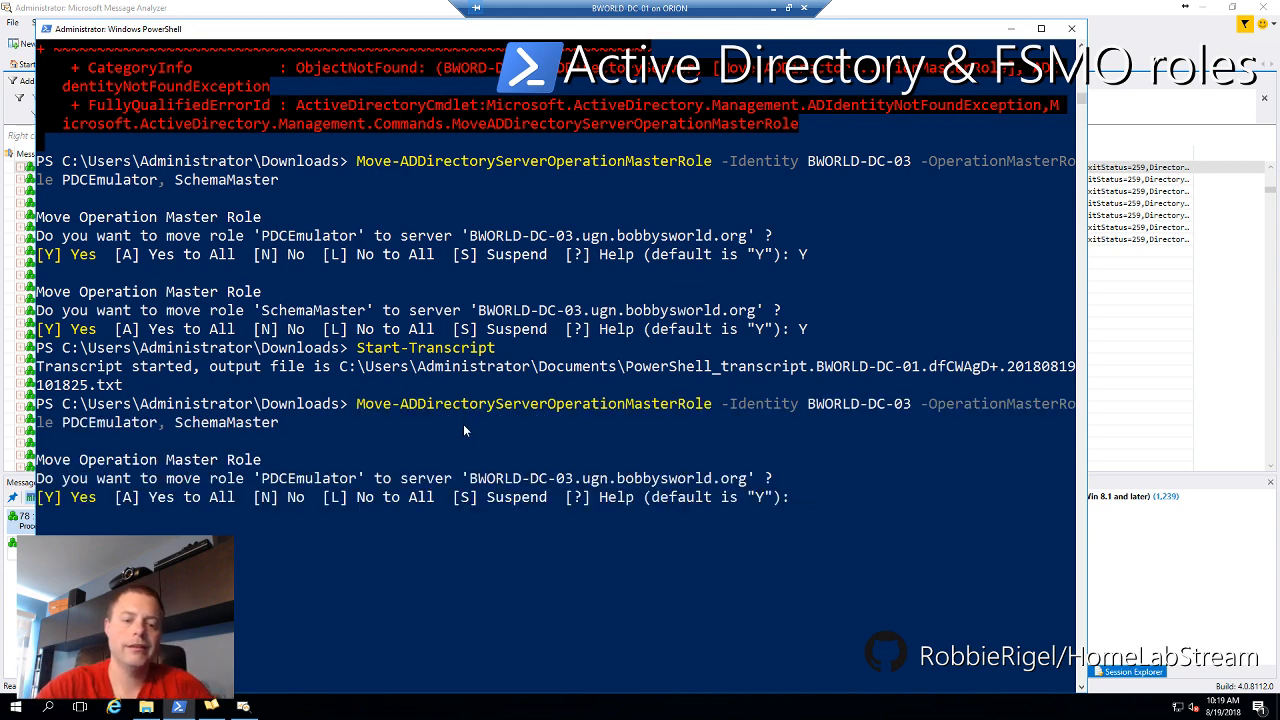
text(A)
key(Return)
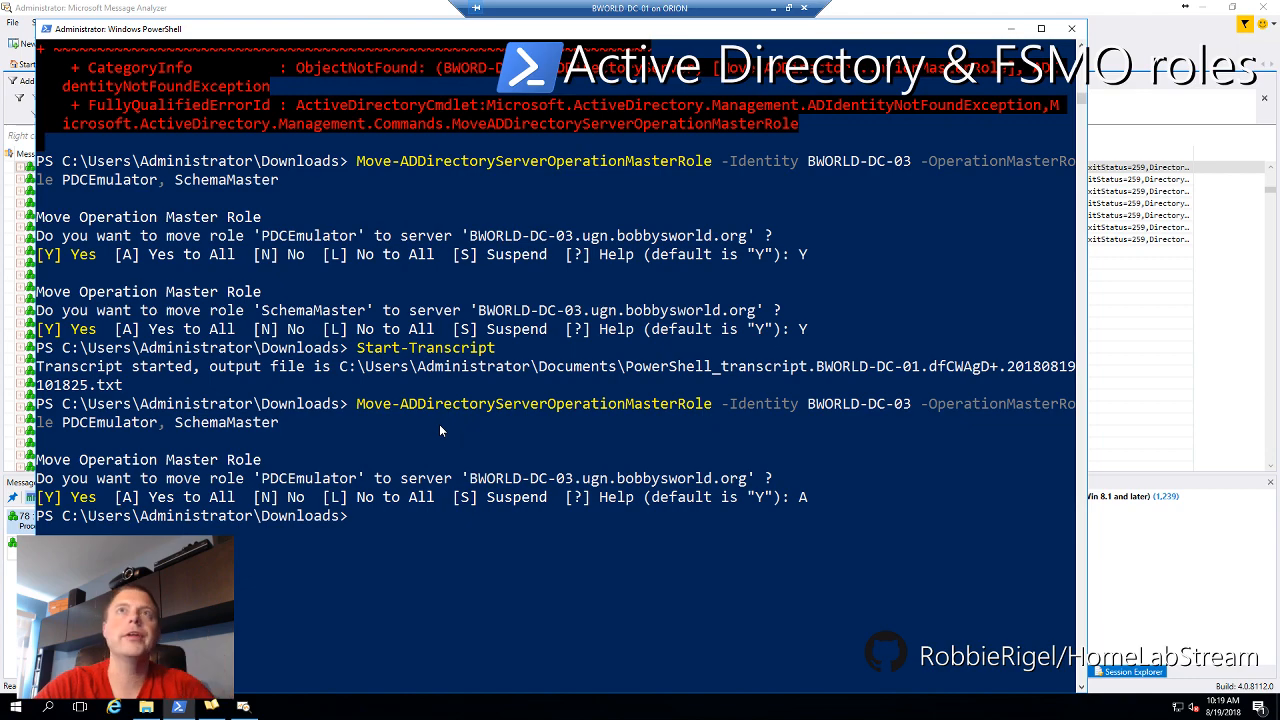
Switch to Microsoft Message Analyzer and look through the captured messages of the local network trace for role-transfer traffic
click(1143, 57)
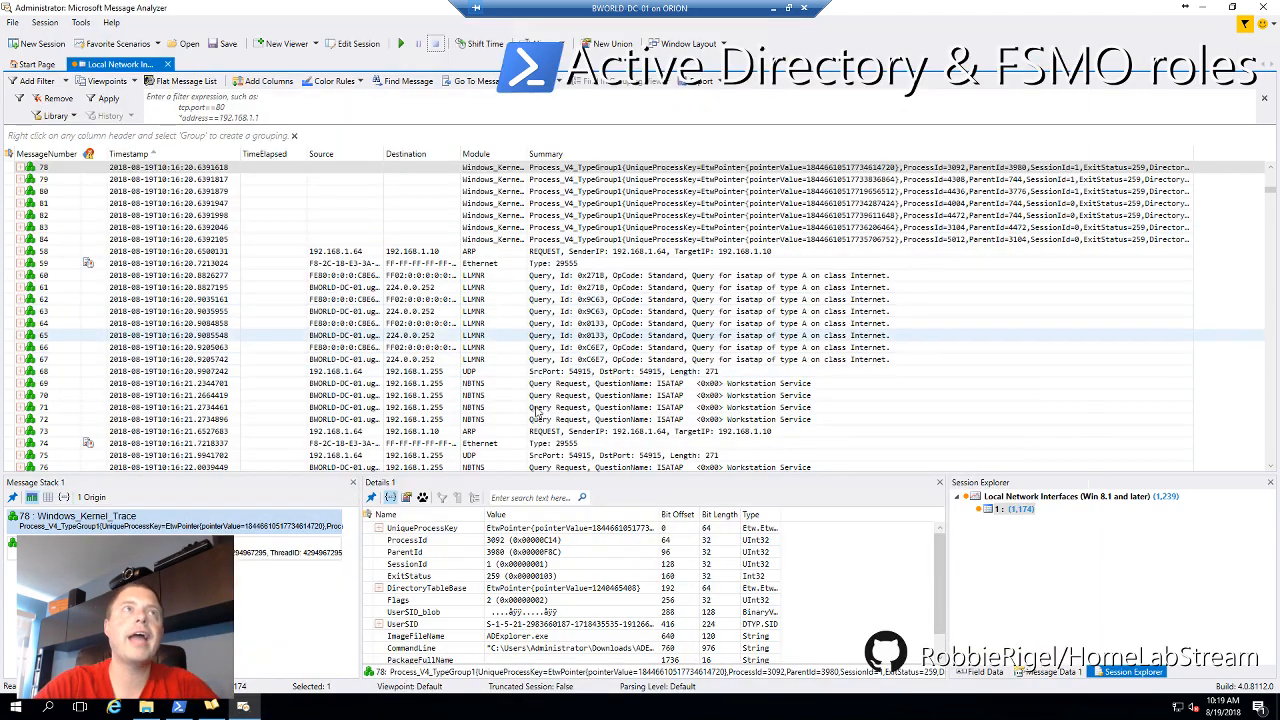
scroll(490, 385, down, 3)
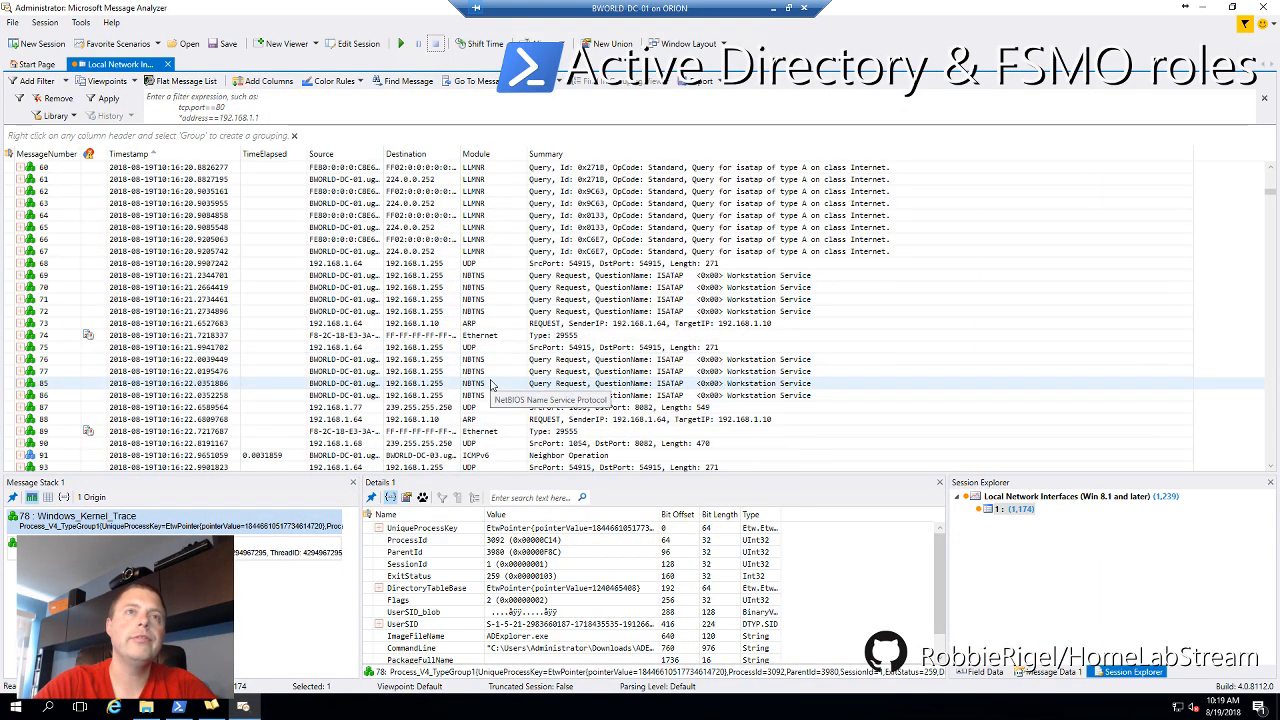
scroll(490, 385, down, 3)
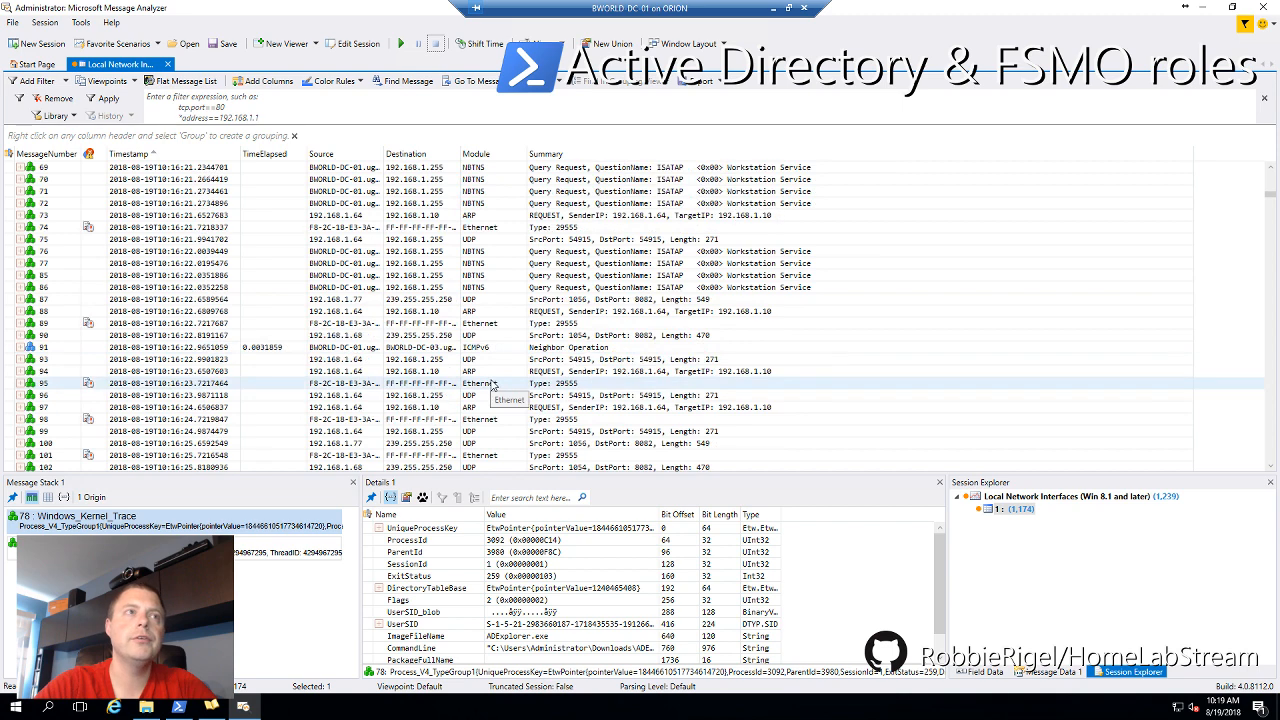
scroll(492, 385, down, 3)
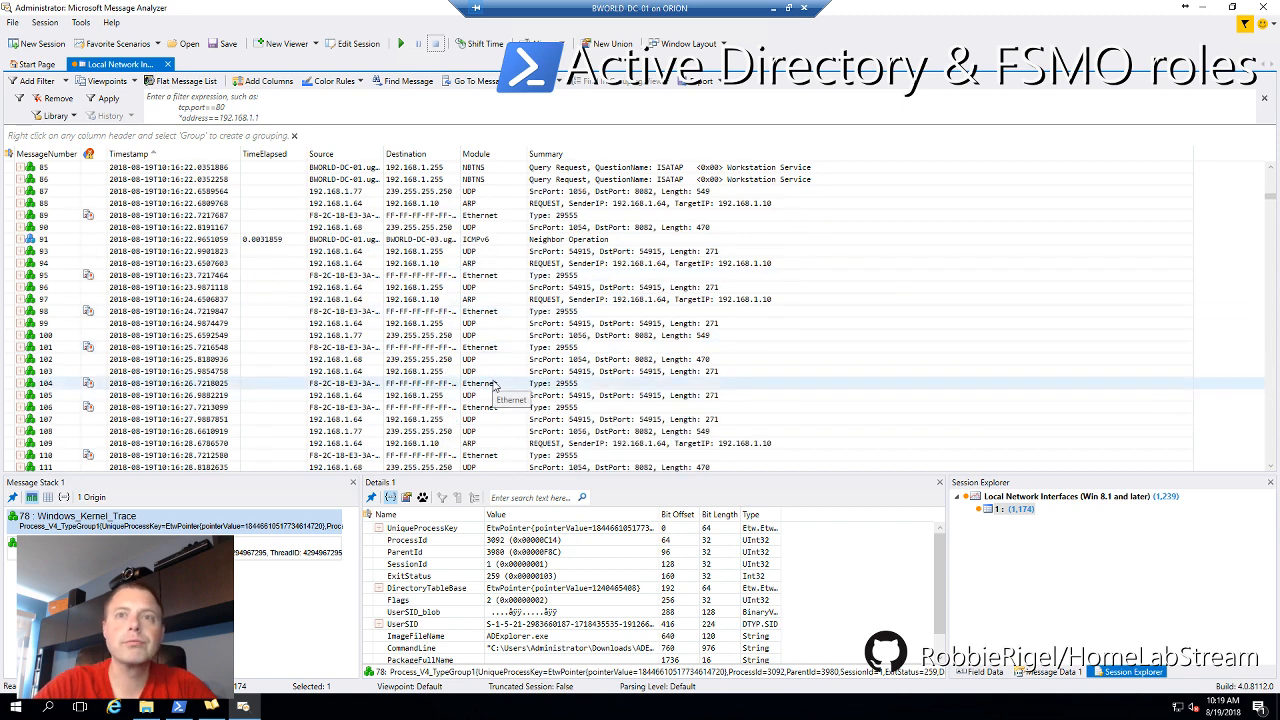
scroll(494, 386, down, 2)
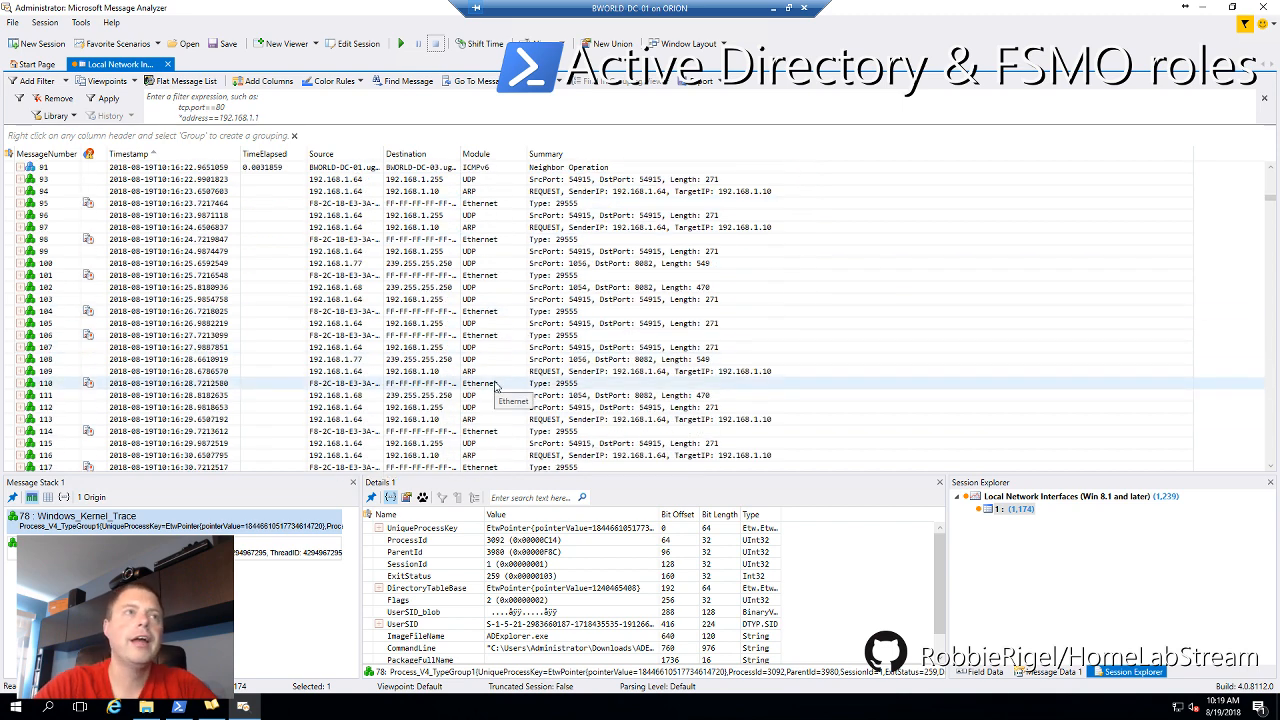
scroll(494, 386, down, 3)
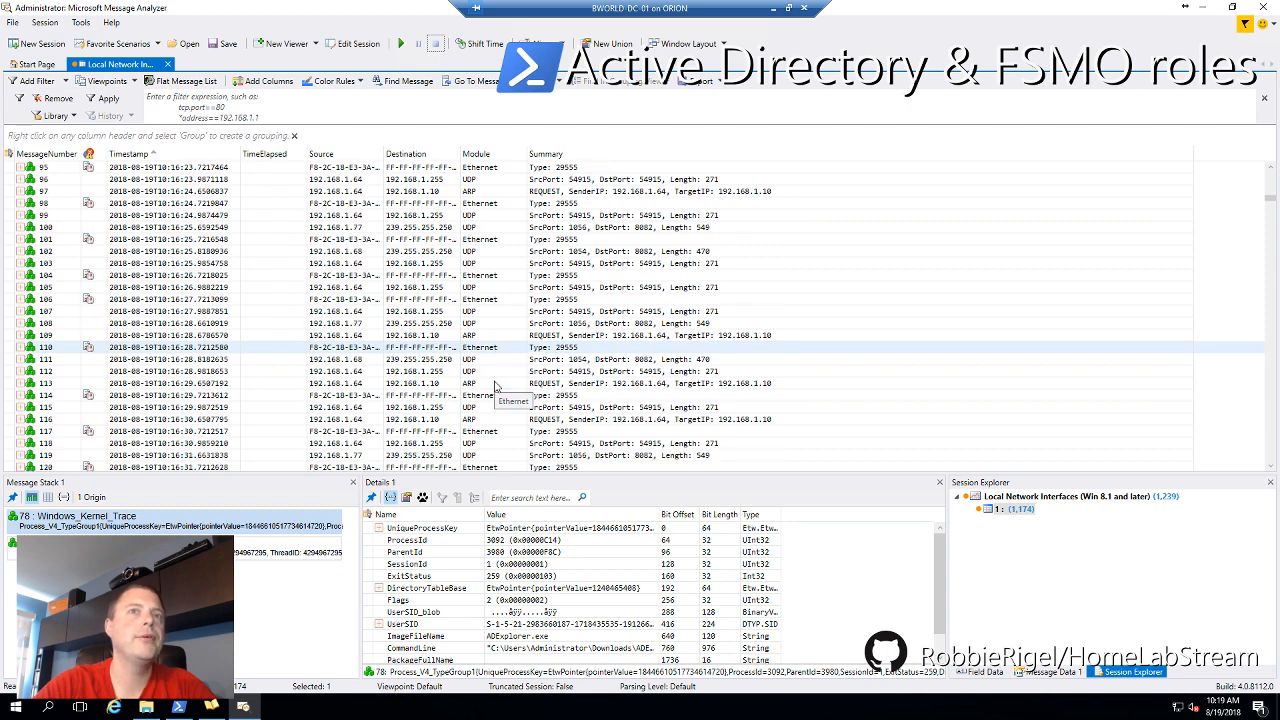
scroll(494, 386, down, 7)
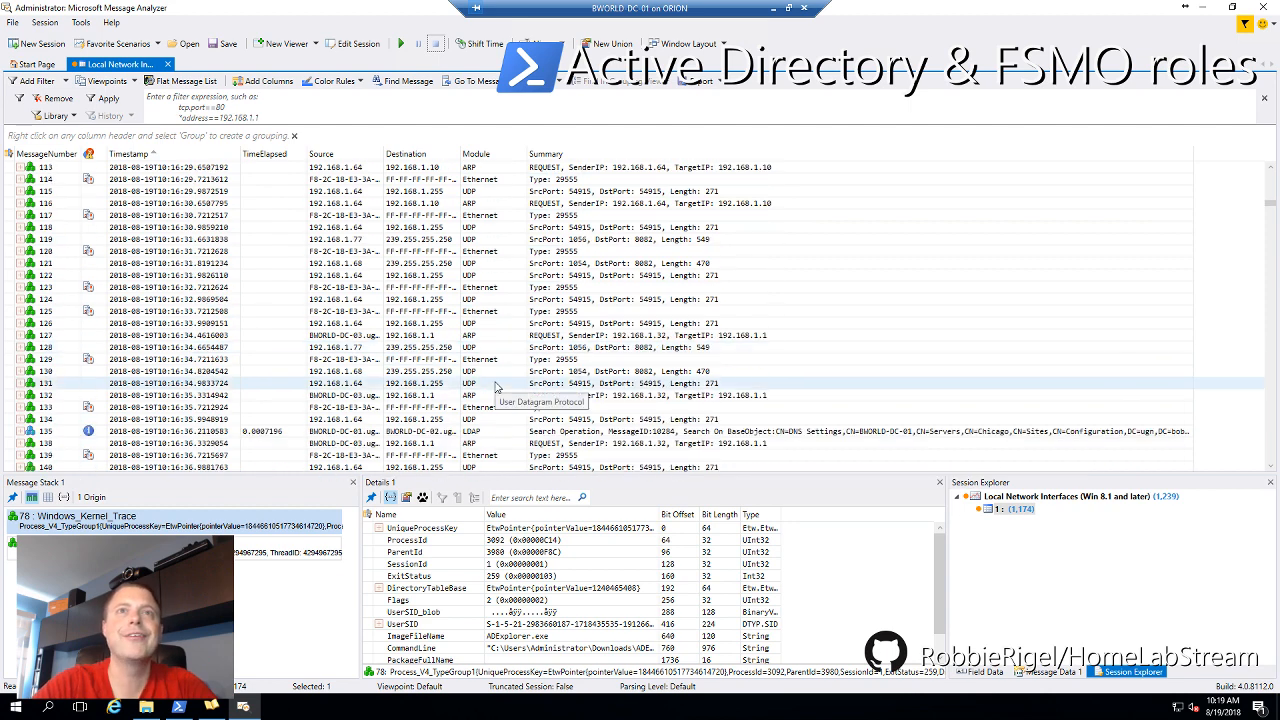
scroll(494, 386, down, 8)
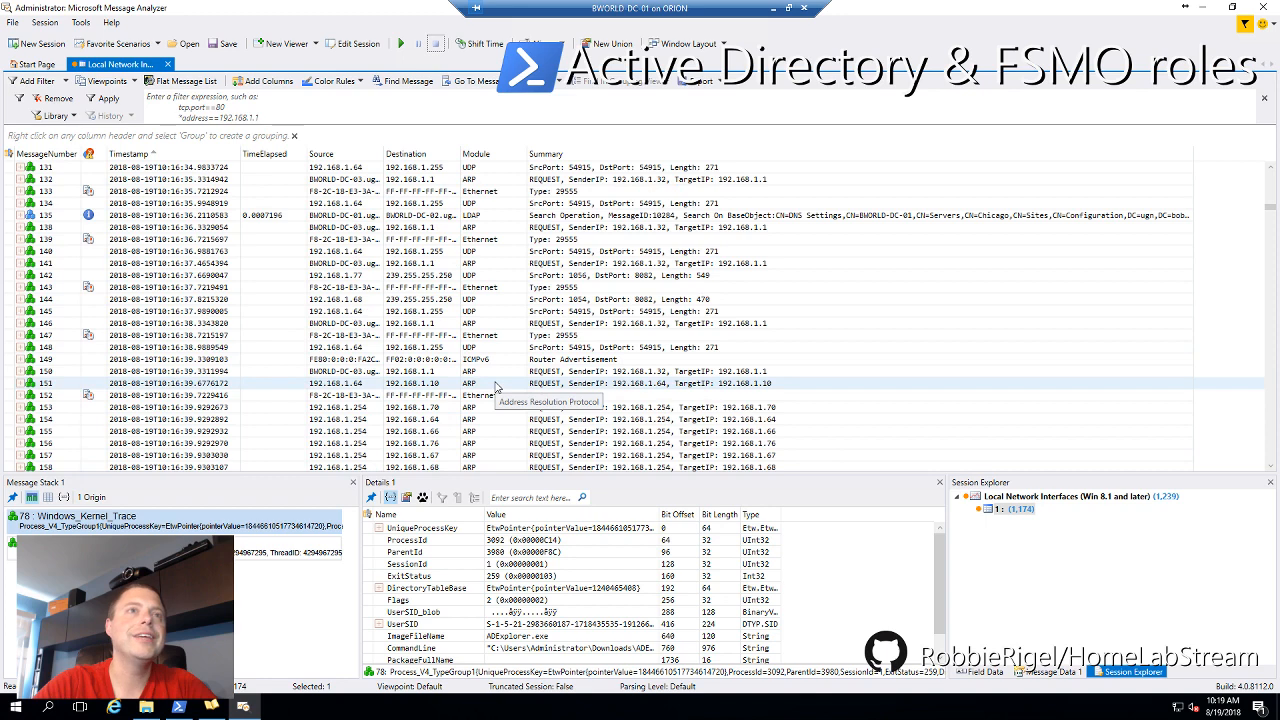
scroll(494, 386, down, 3)
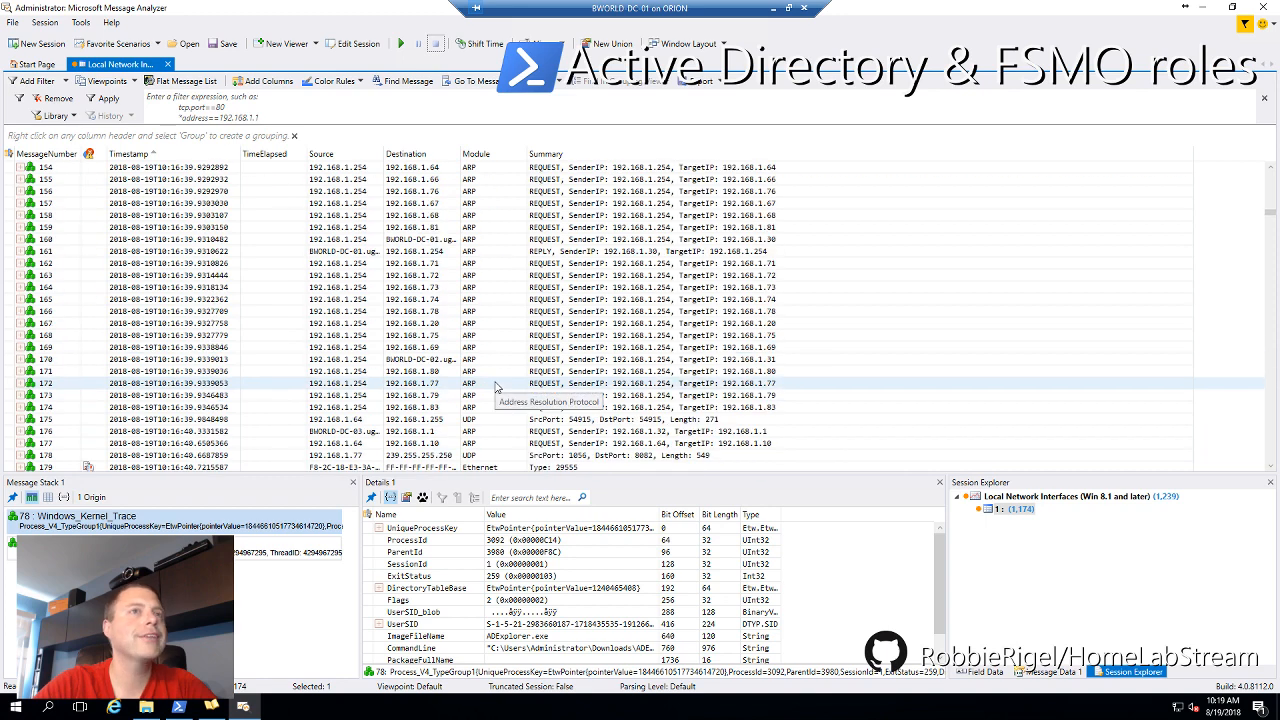
scroll(494, 386, down, 3)
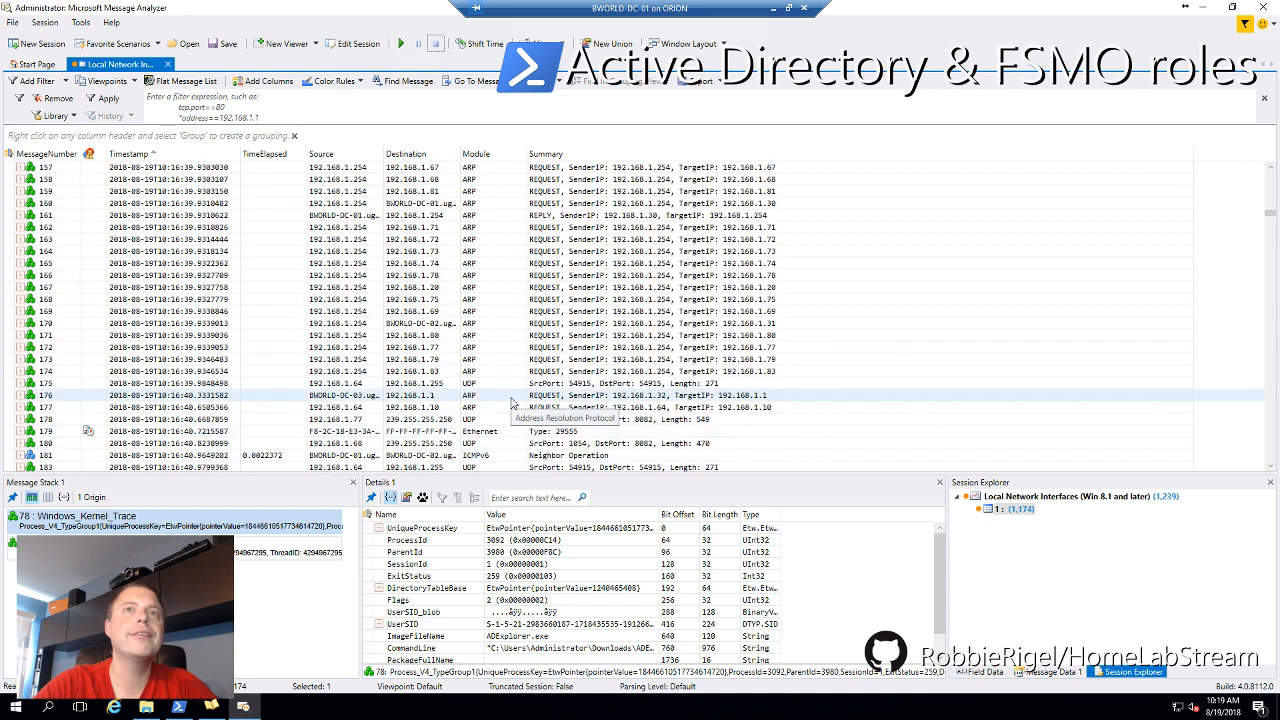
scroll(511, 402, up, 6)
scroll(640, 449, up, 13)
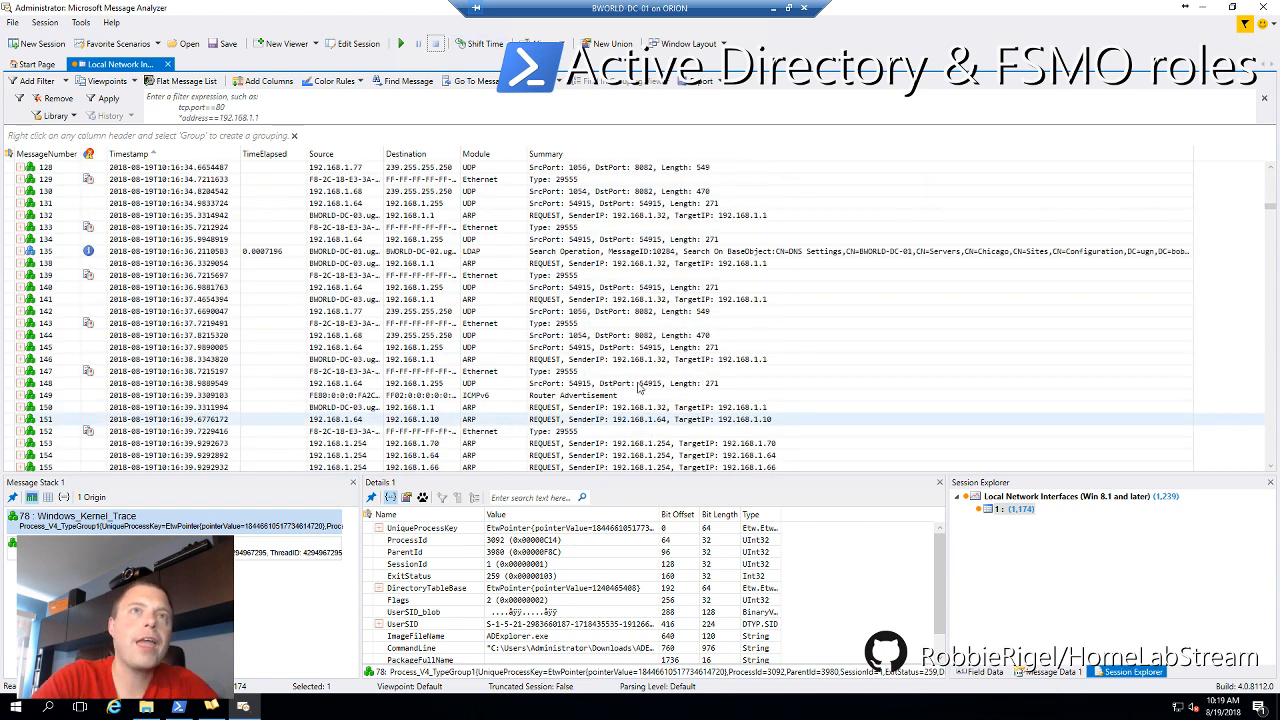
scroll(638, 386, up, 3)
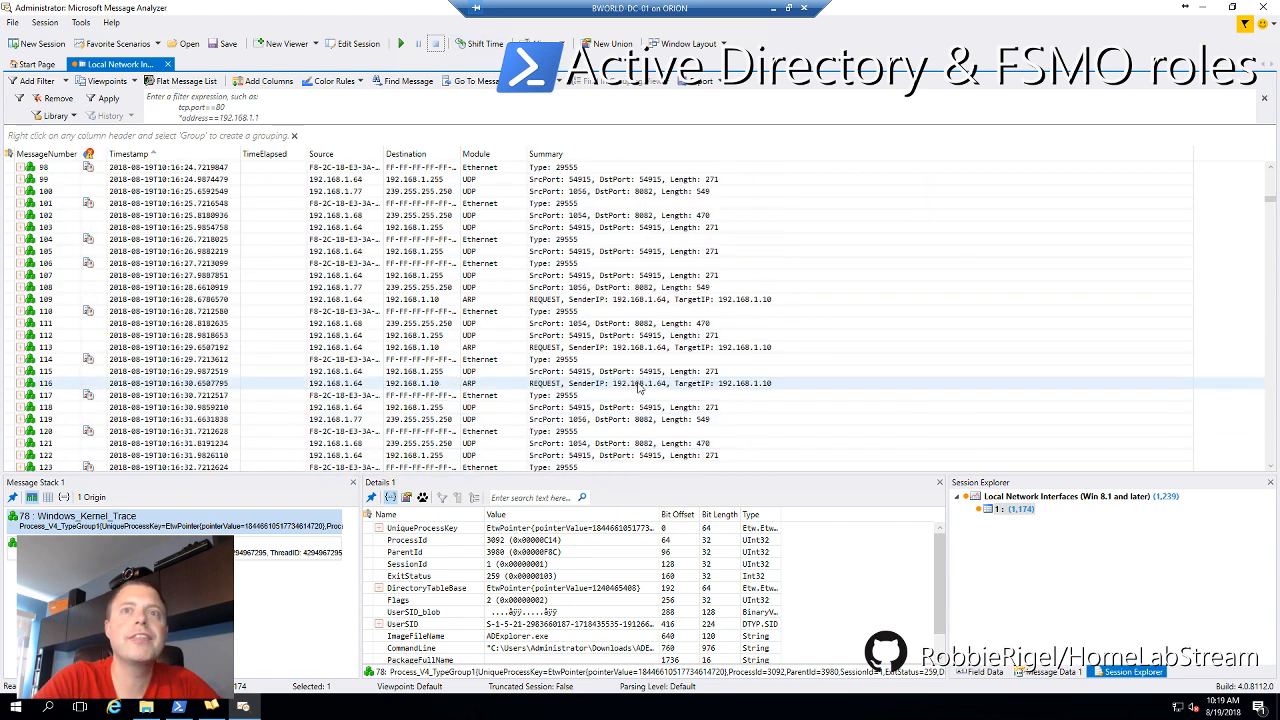
Inspect the details of ARP message 116, UDP message 121, ICMPv6 message 149 and ARP message 176, expanding message 176
click(483, 385)
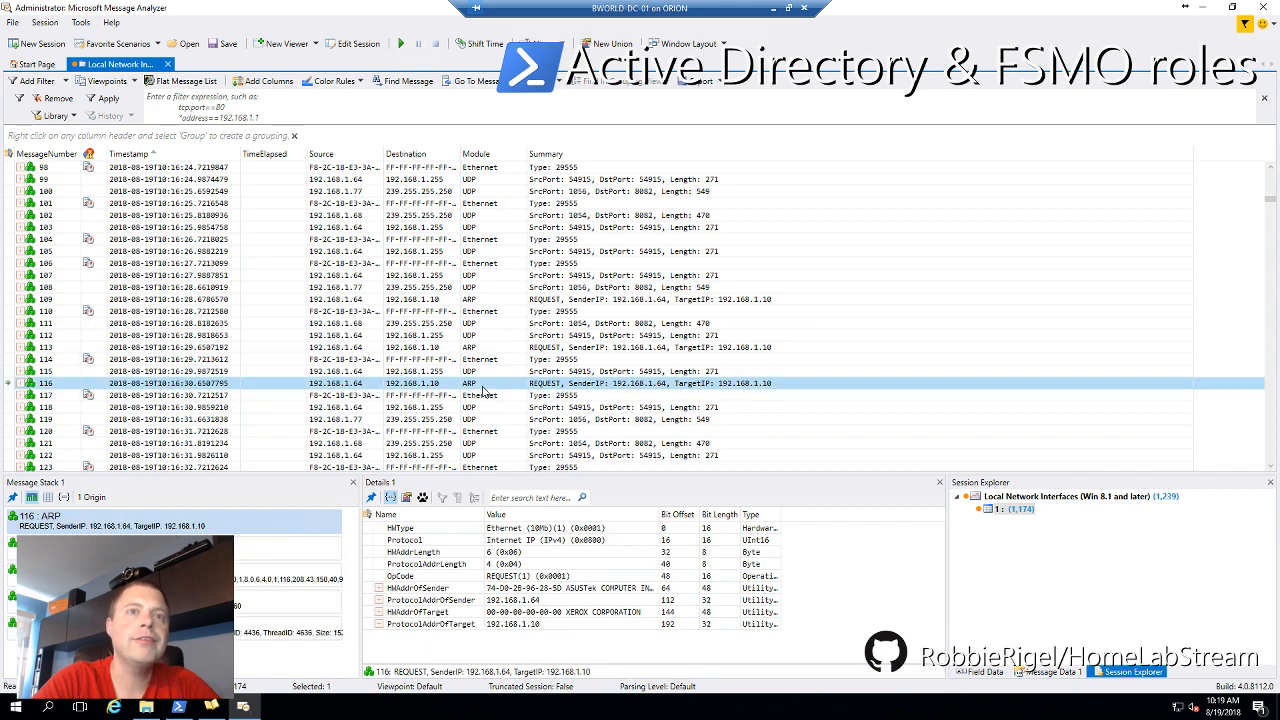
scroll(490, 395, down, 1)
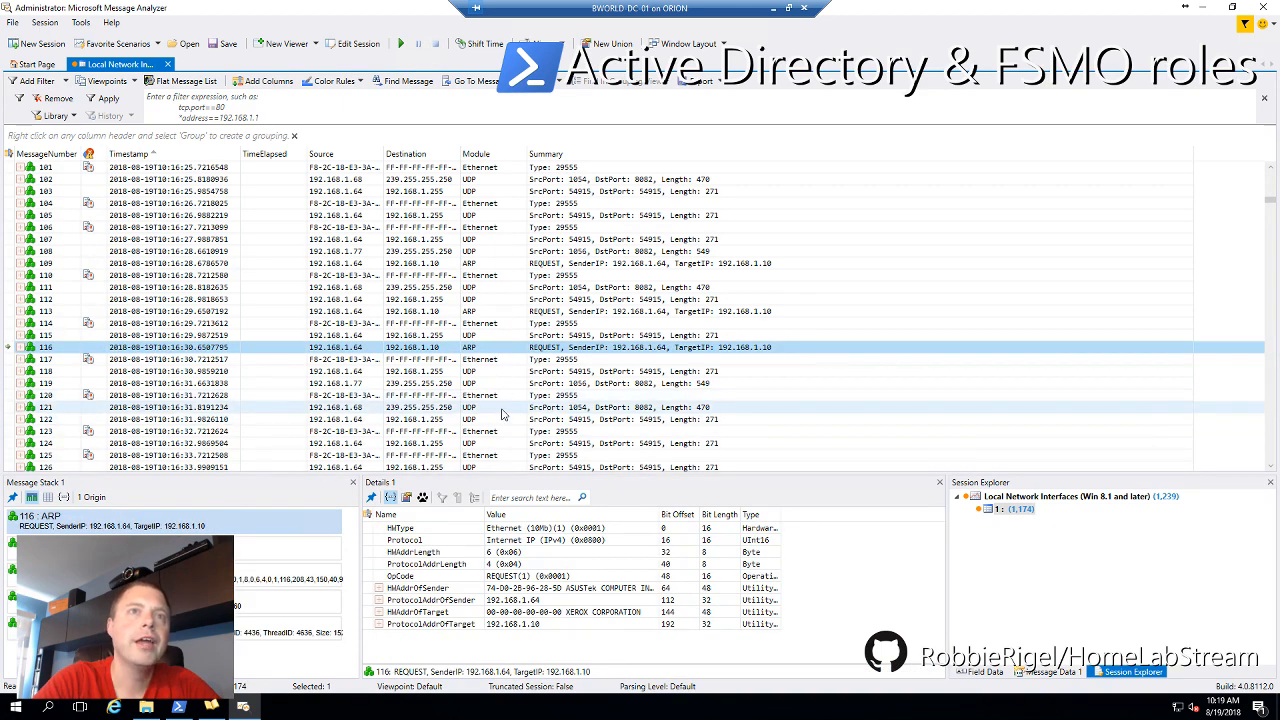
click(503, 409)
scroll(503, 414, down, 8)
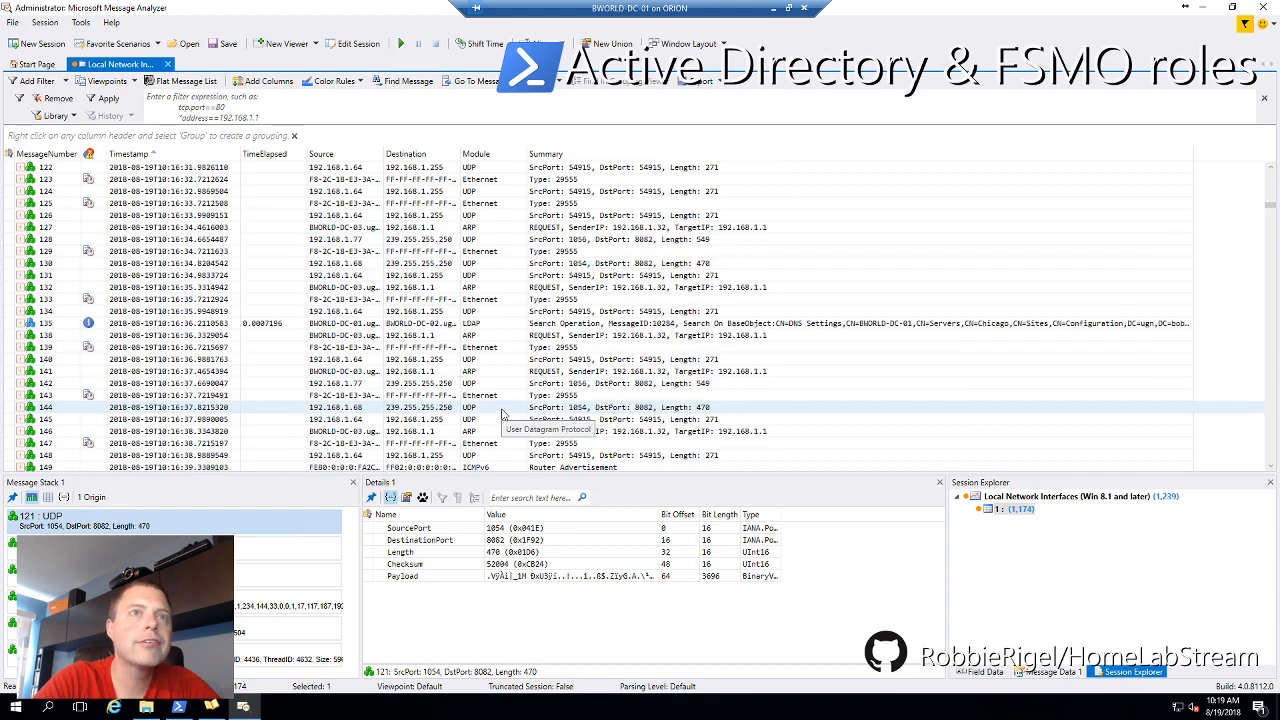
scroll(503, 414, down, 1)
click(507, 398)
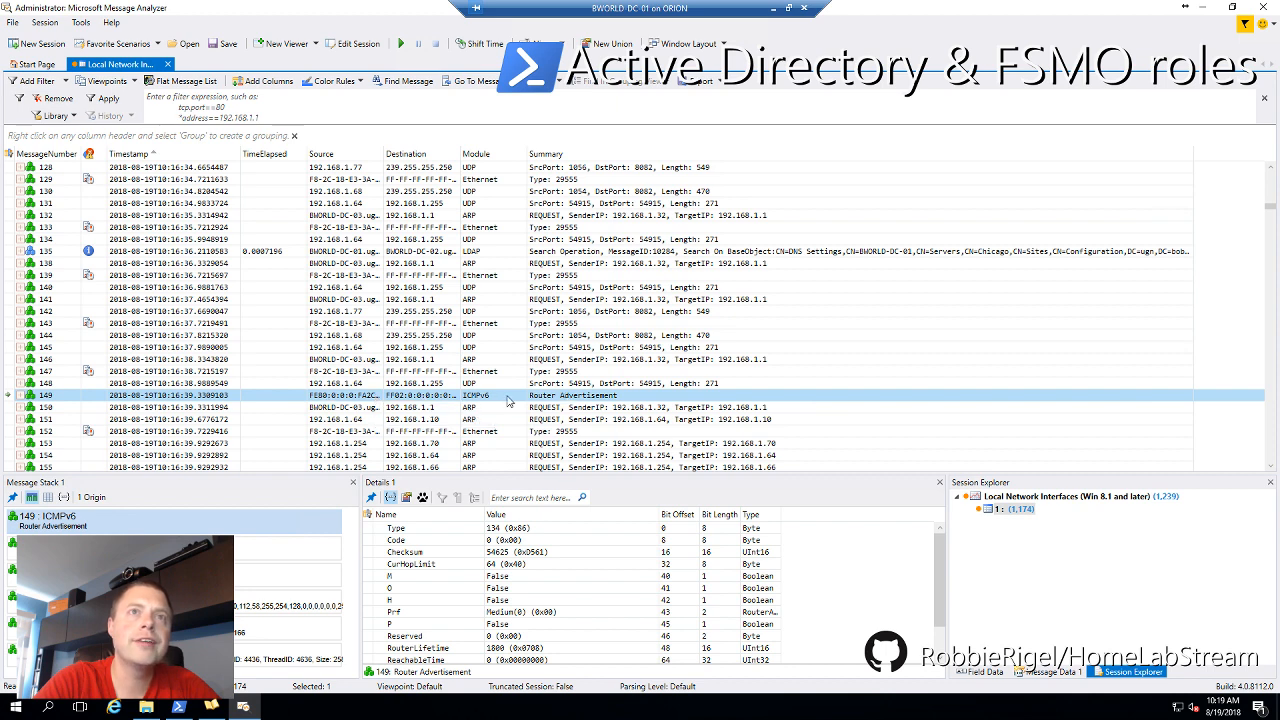
scroll(526, 420, down, 5)
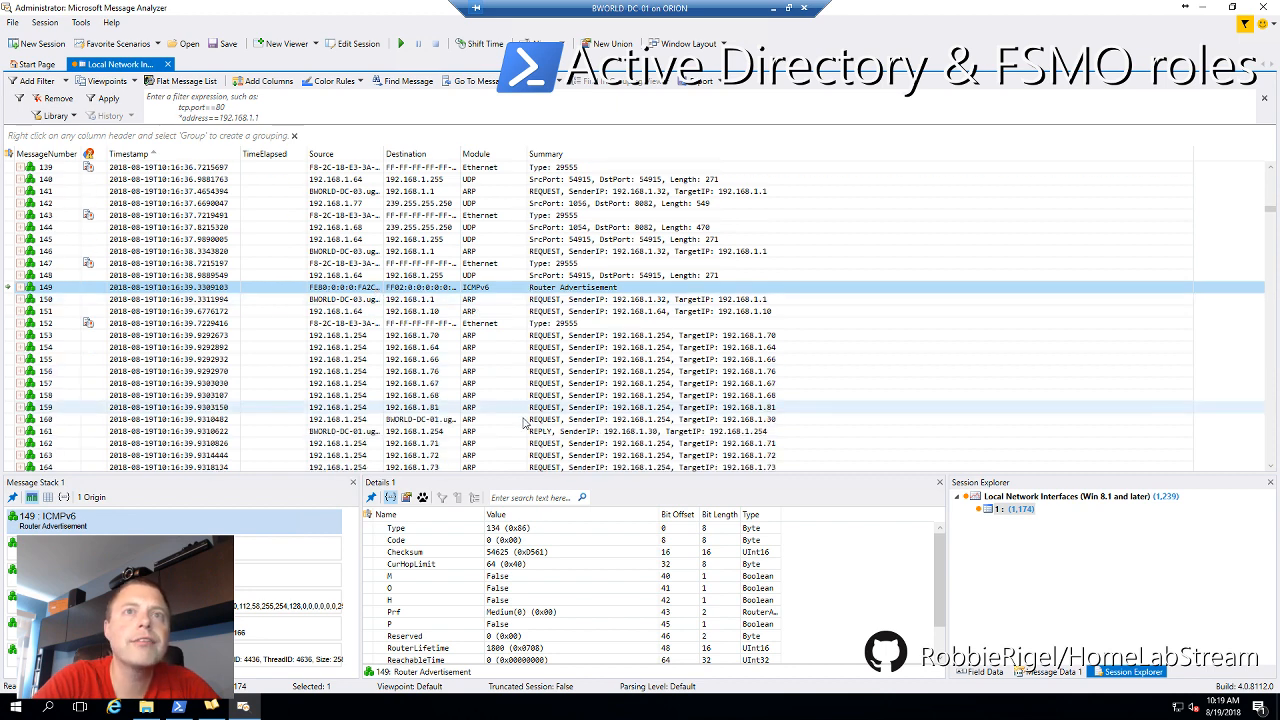
scroll(526, 432, down, 4)
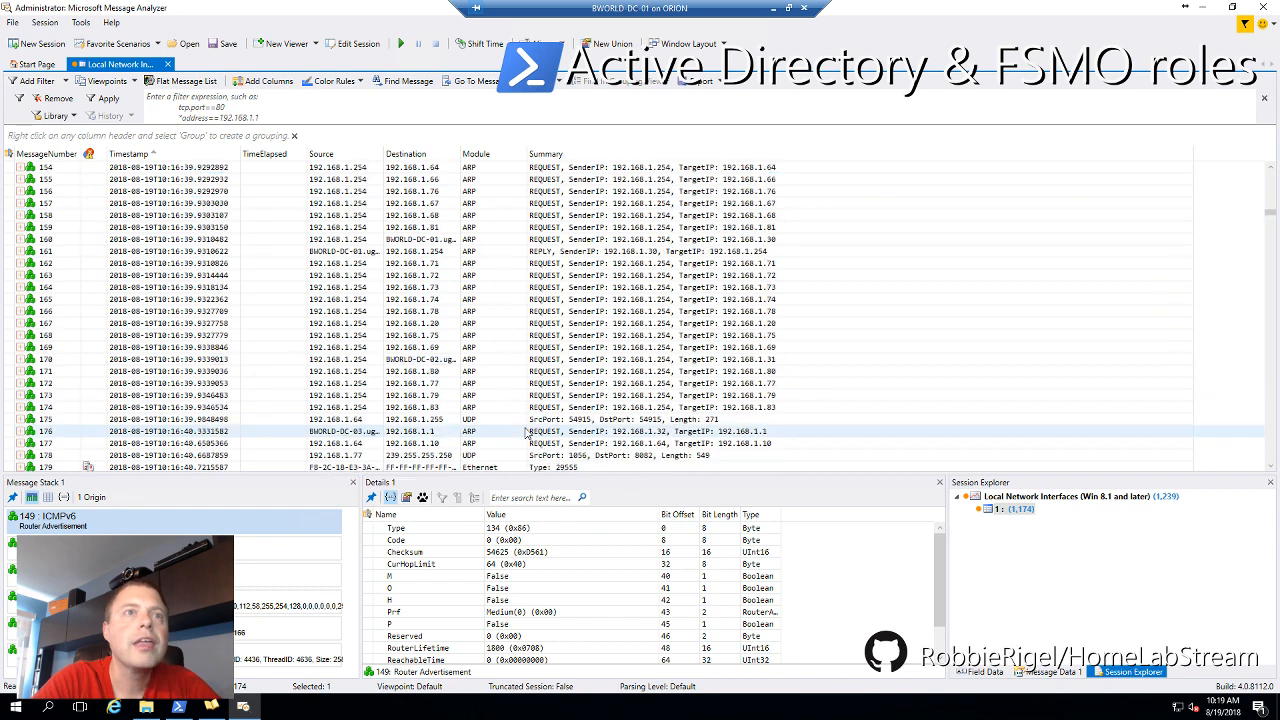
click(501, 433)
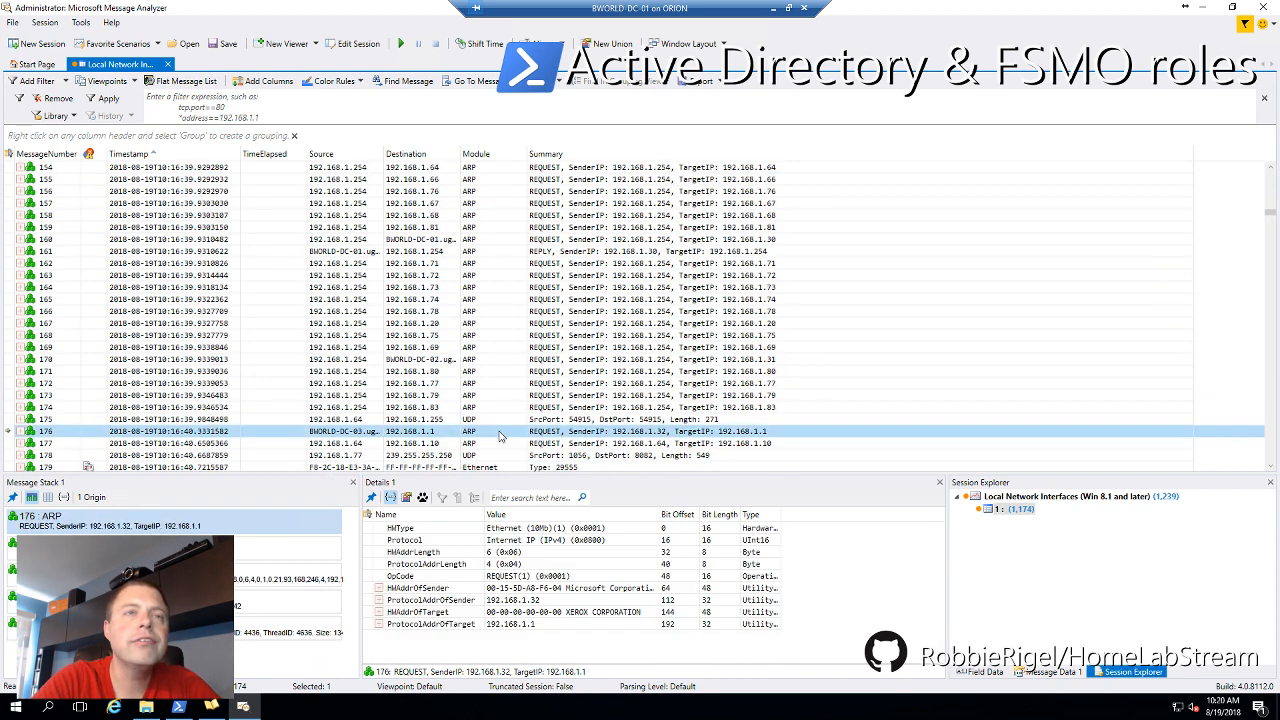
click(19, 433)
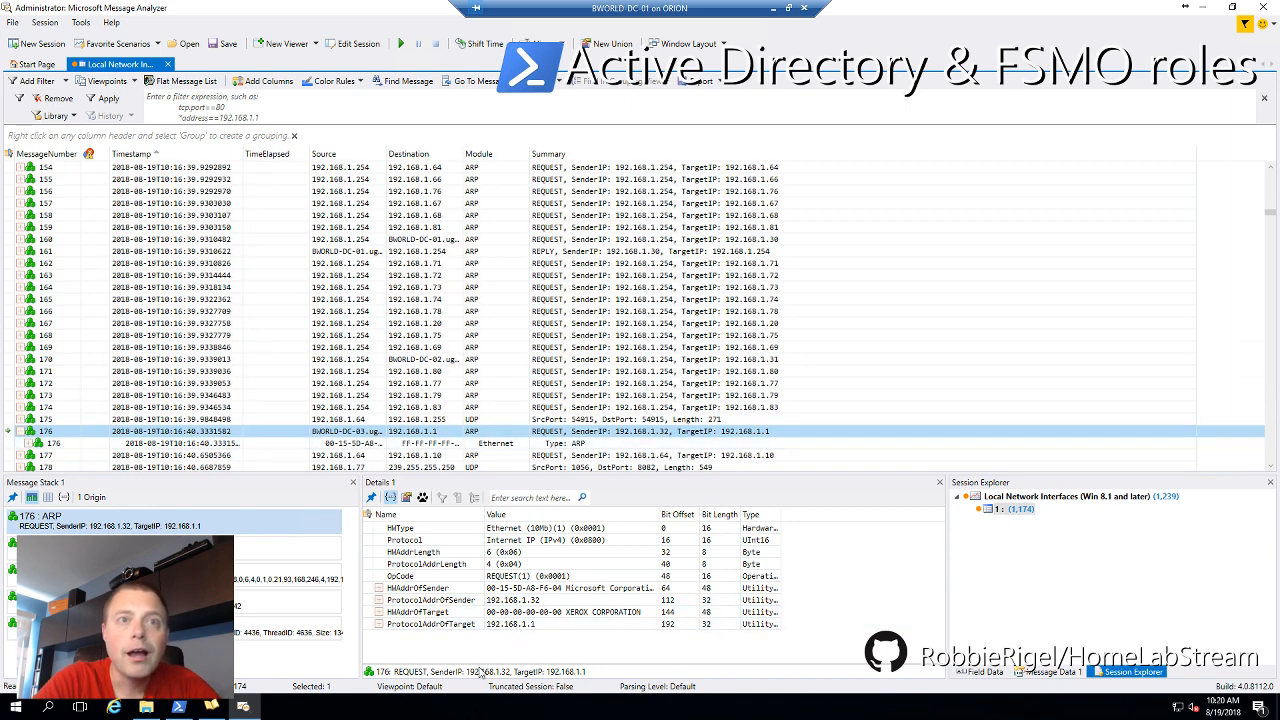
Find and launch the Windows Magnifier, and zoom in one level on the screen
click(18, 708)
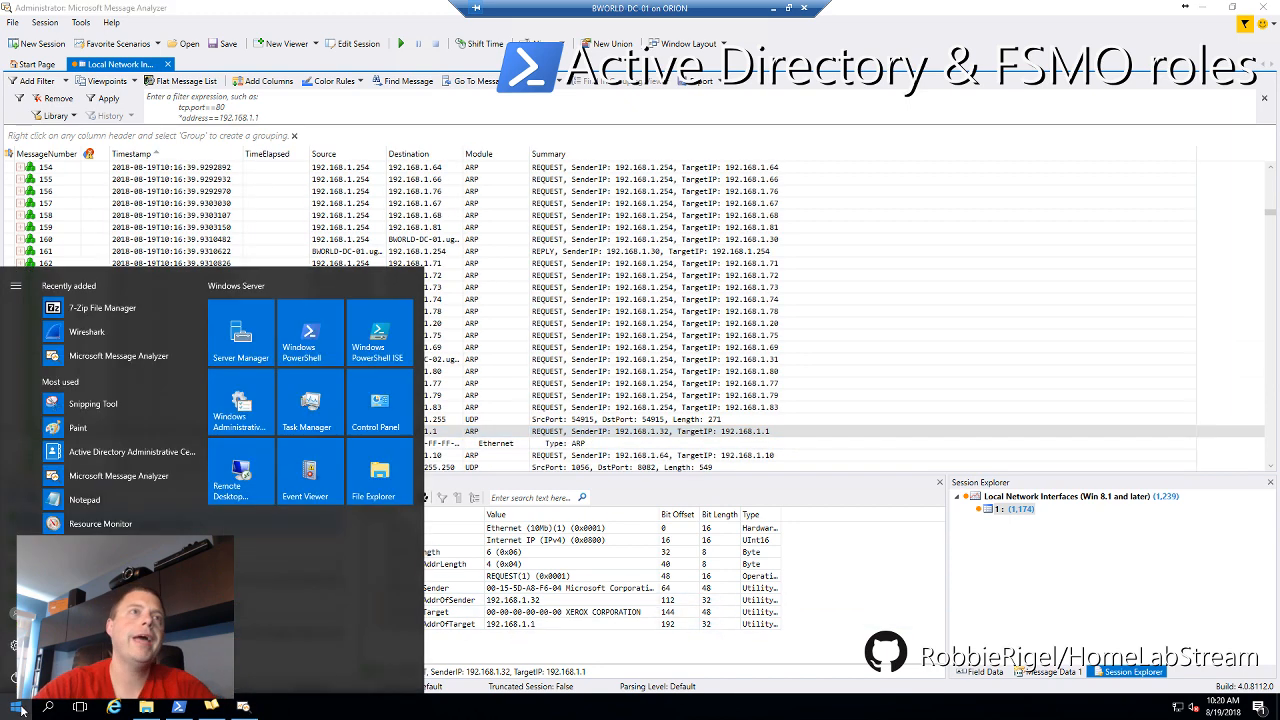
text(mag)
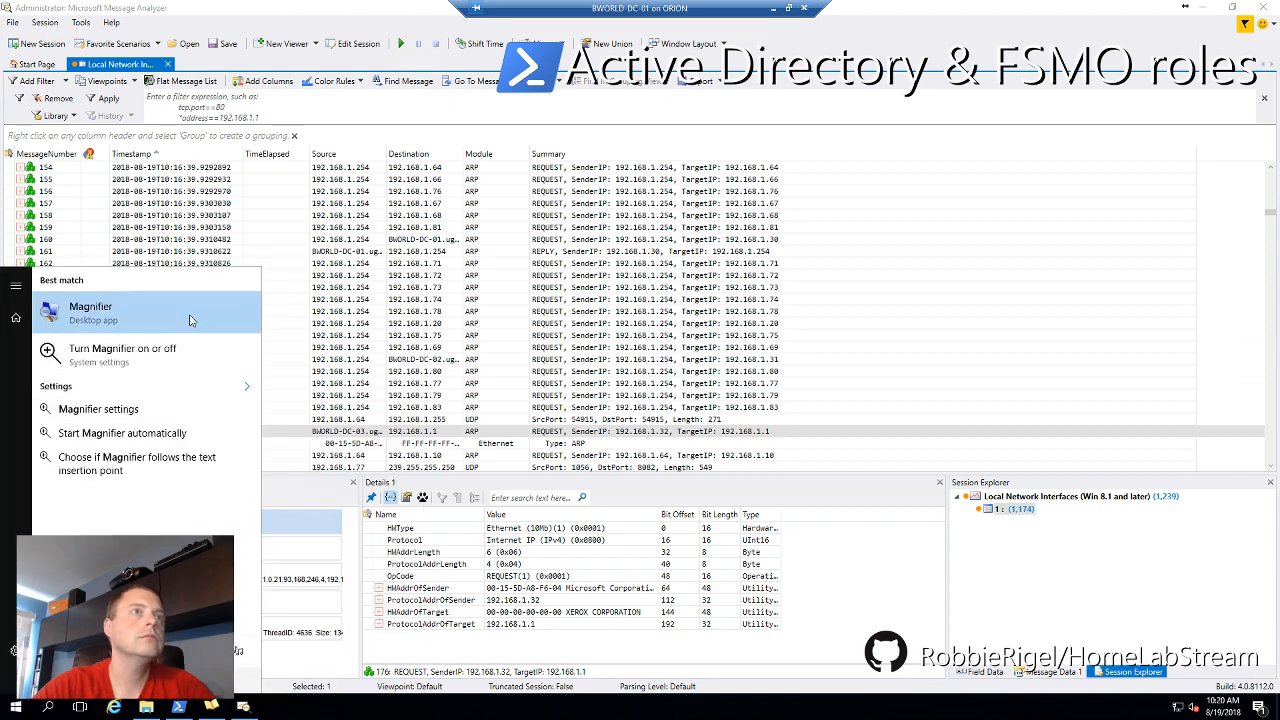
click(153, 303)
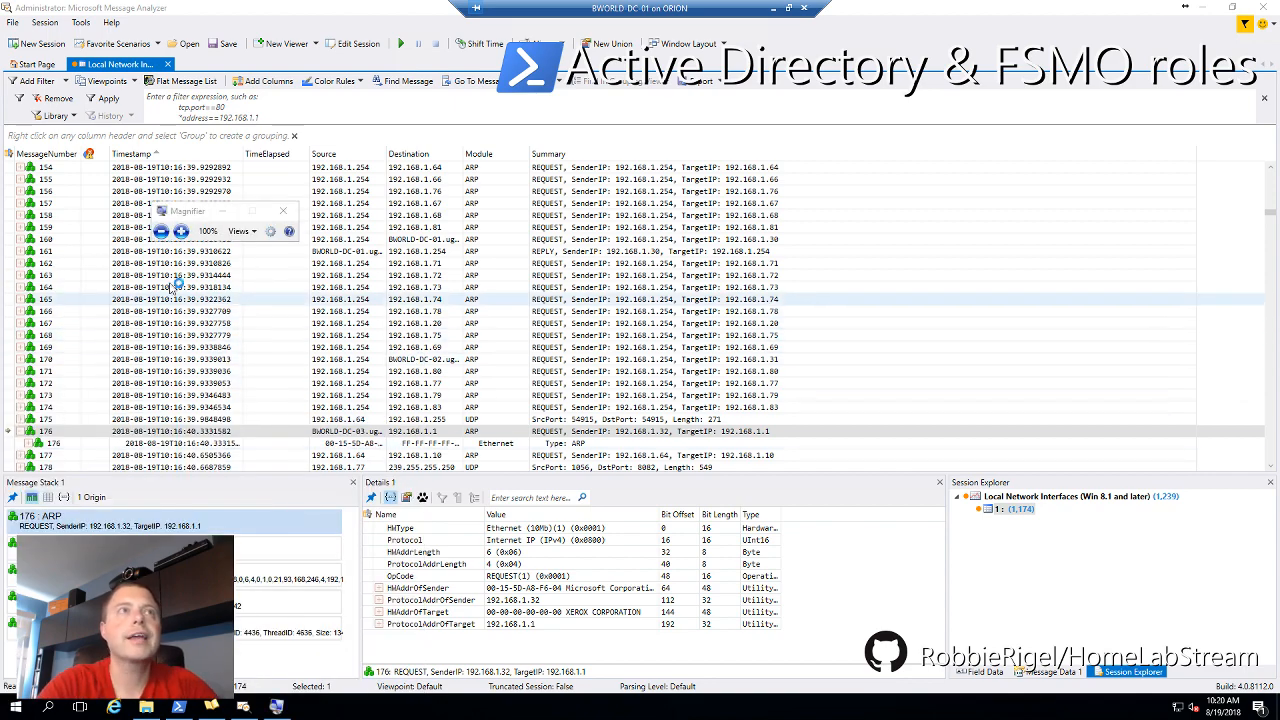
click(181, 231)
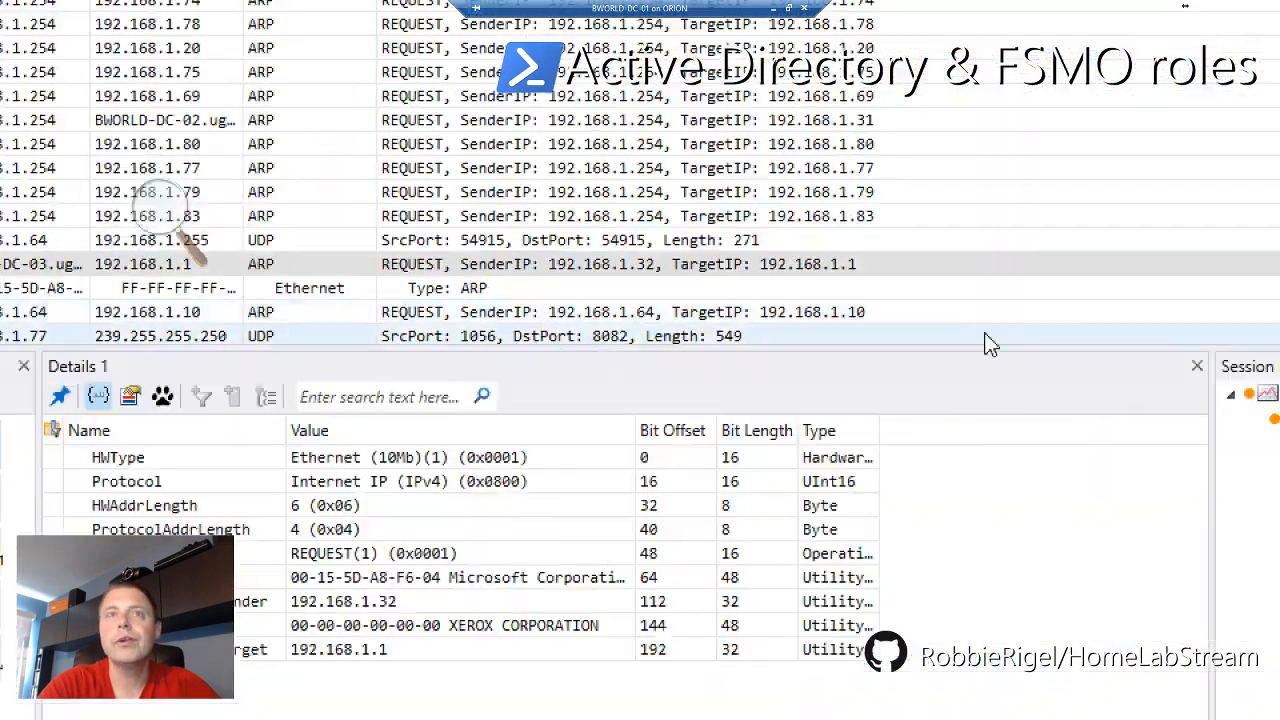
Select the ARP request from 192.168.1.32 to 192.168.1.1 and widen the Type column in its details
click(803, 275)
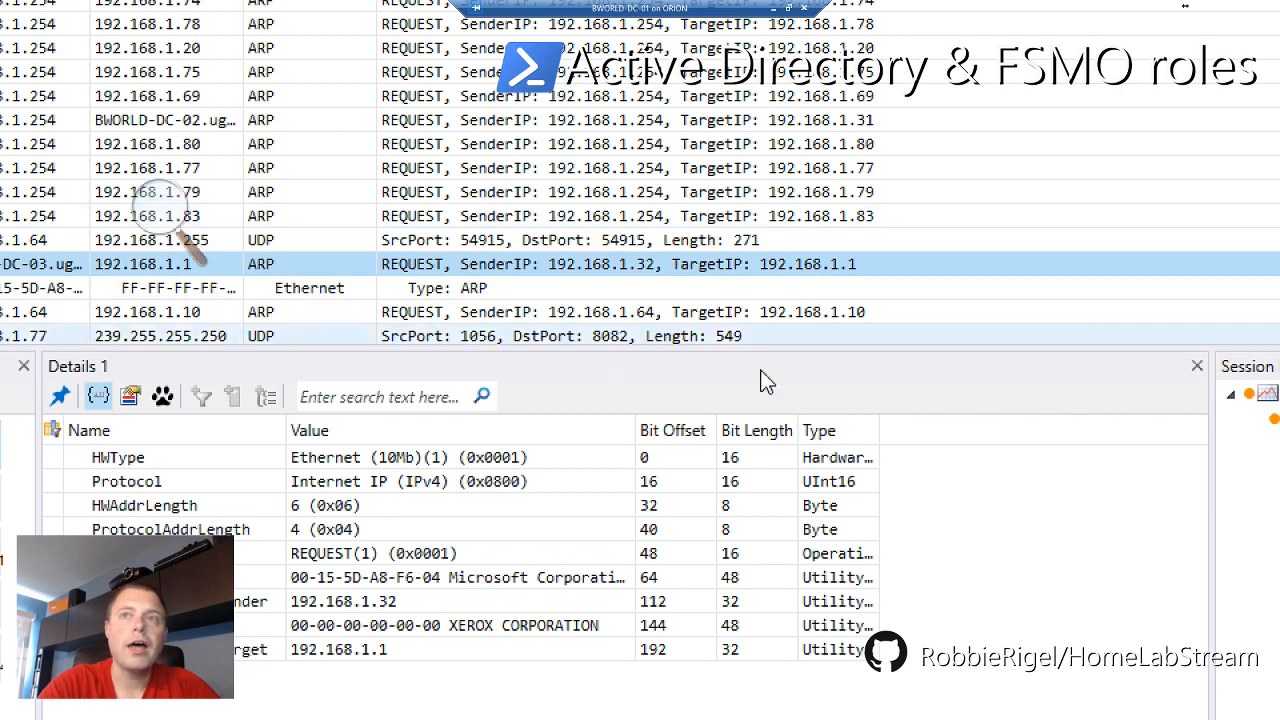
drag(871, 429, 1063, 421)
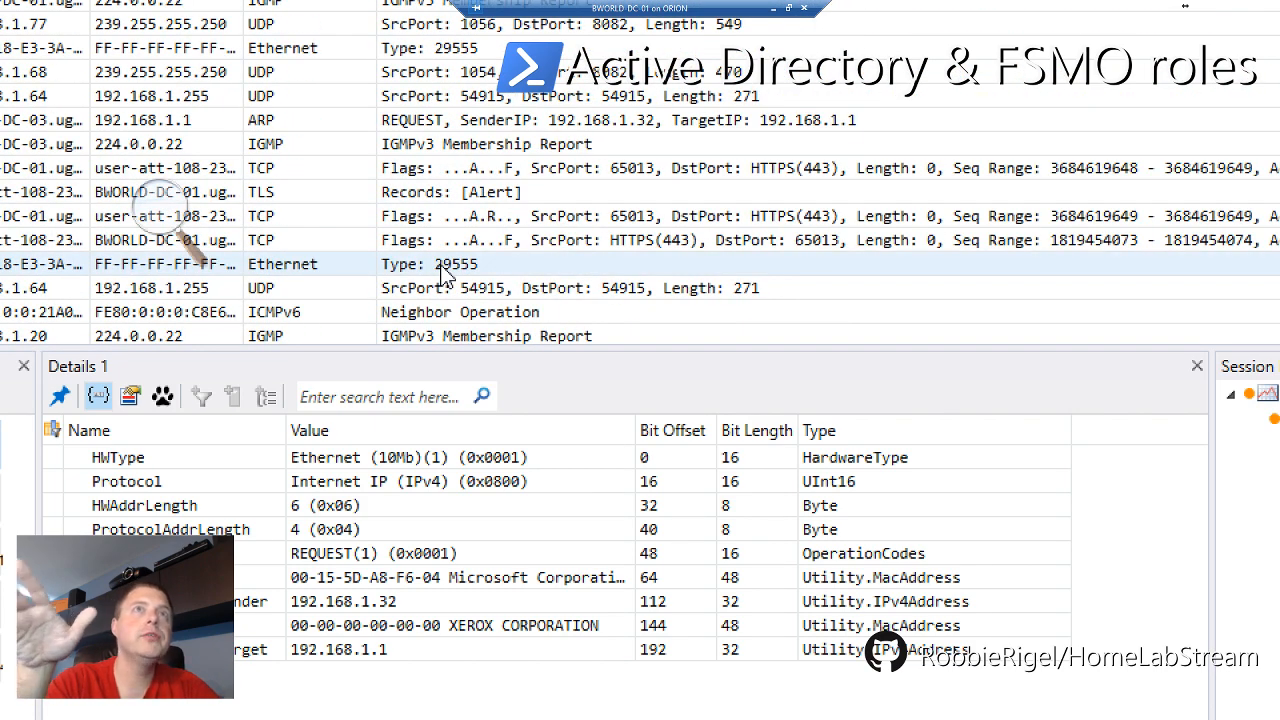
Examine the TLS Alert message and the TCP message after it, and review the Windows kernel trace messages farther down the capture
click(465, 192)
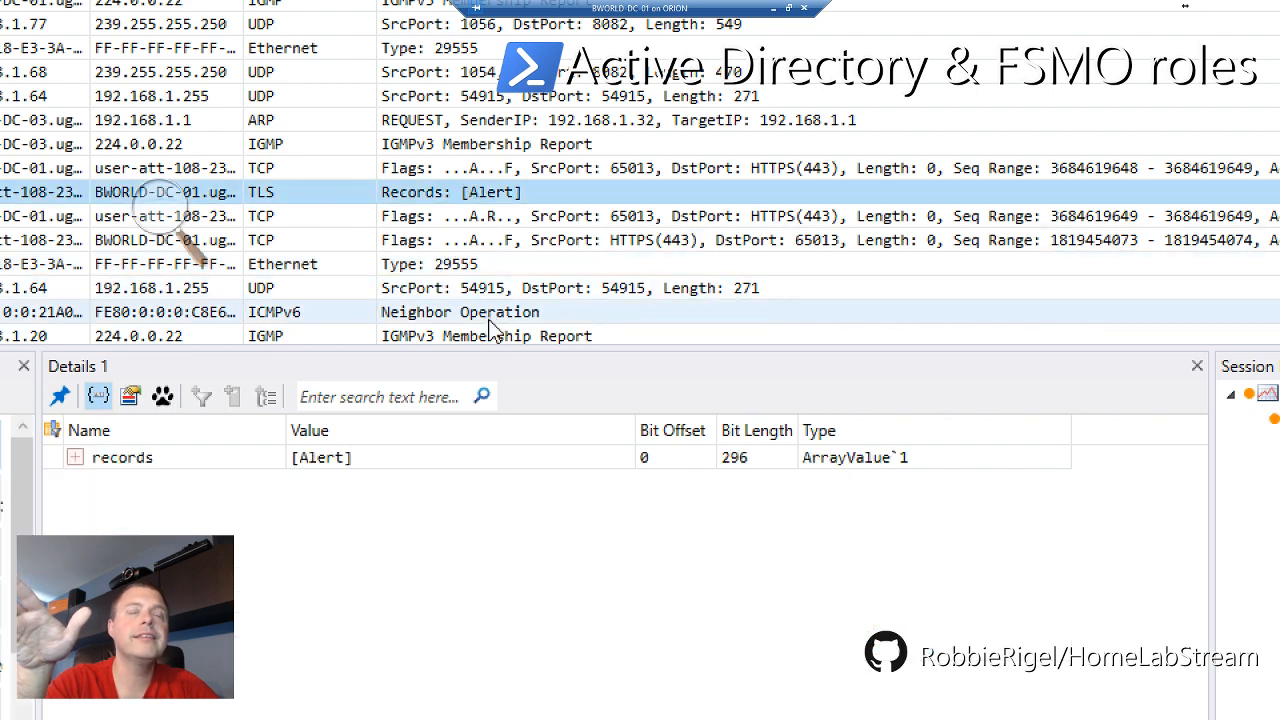
scroll(495, 336, up, 1)
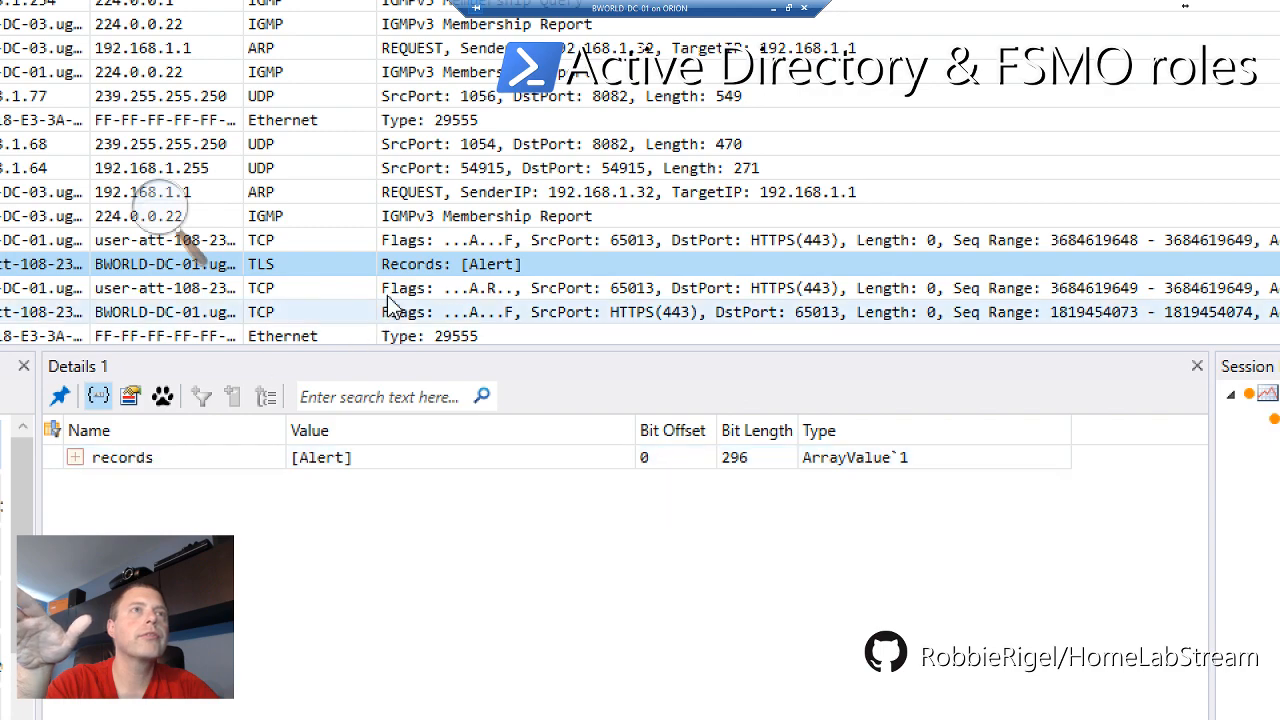
click(418, 292)
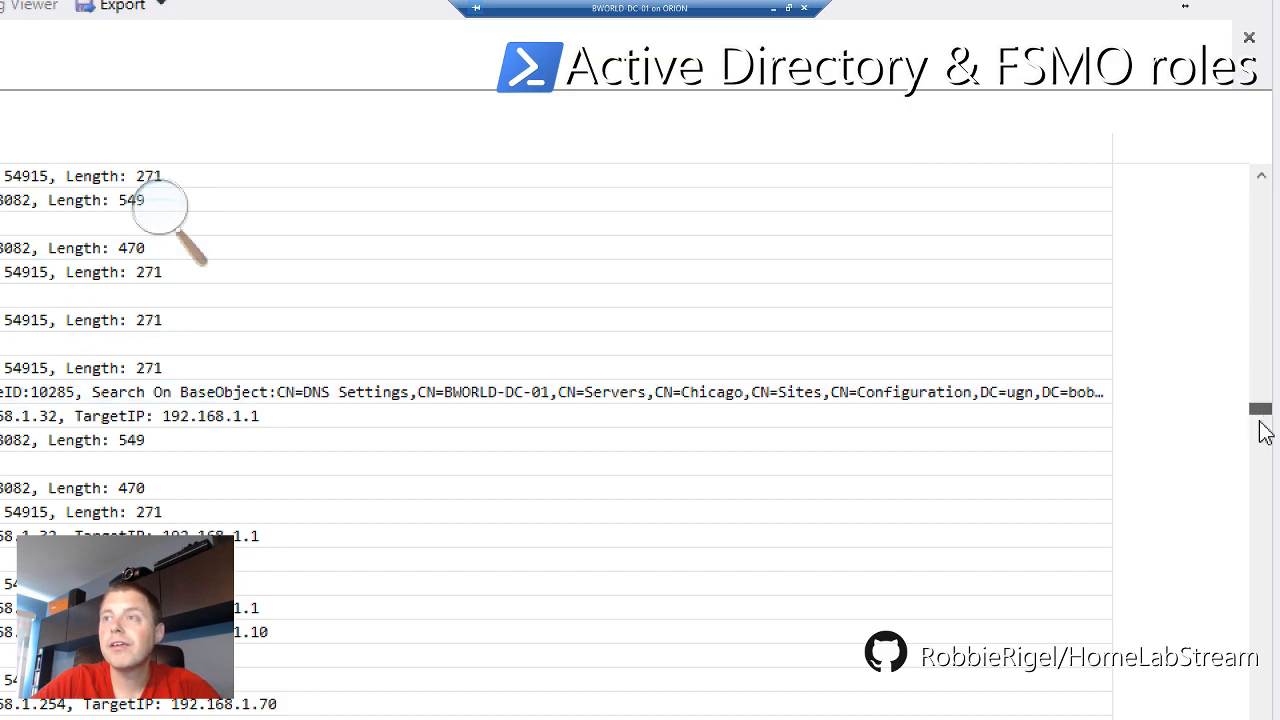
drag(1265, 432, 1264, 700)
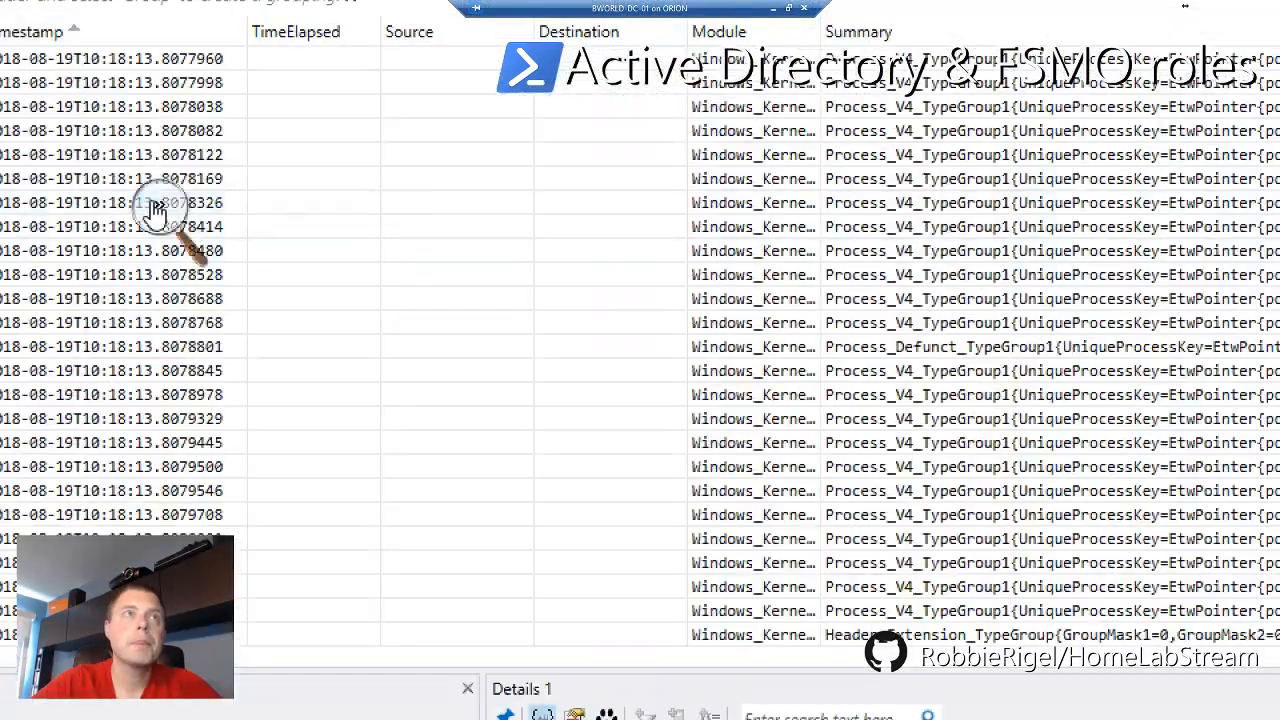
Reset the Magnifier to 100% and go back through the kernel trace messages to the DRSR messages around number 904
click(155, 210)
click(149, 223)
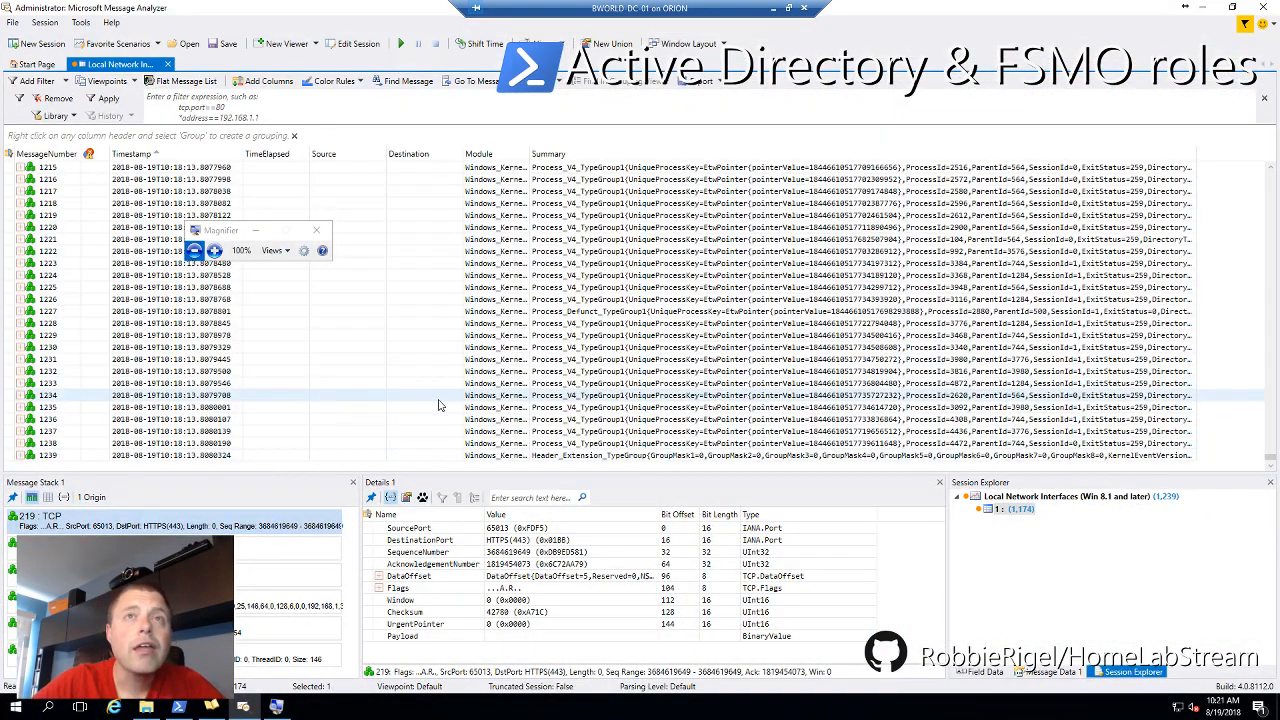
scroll(438, 404, up, 15)
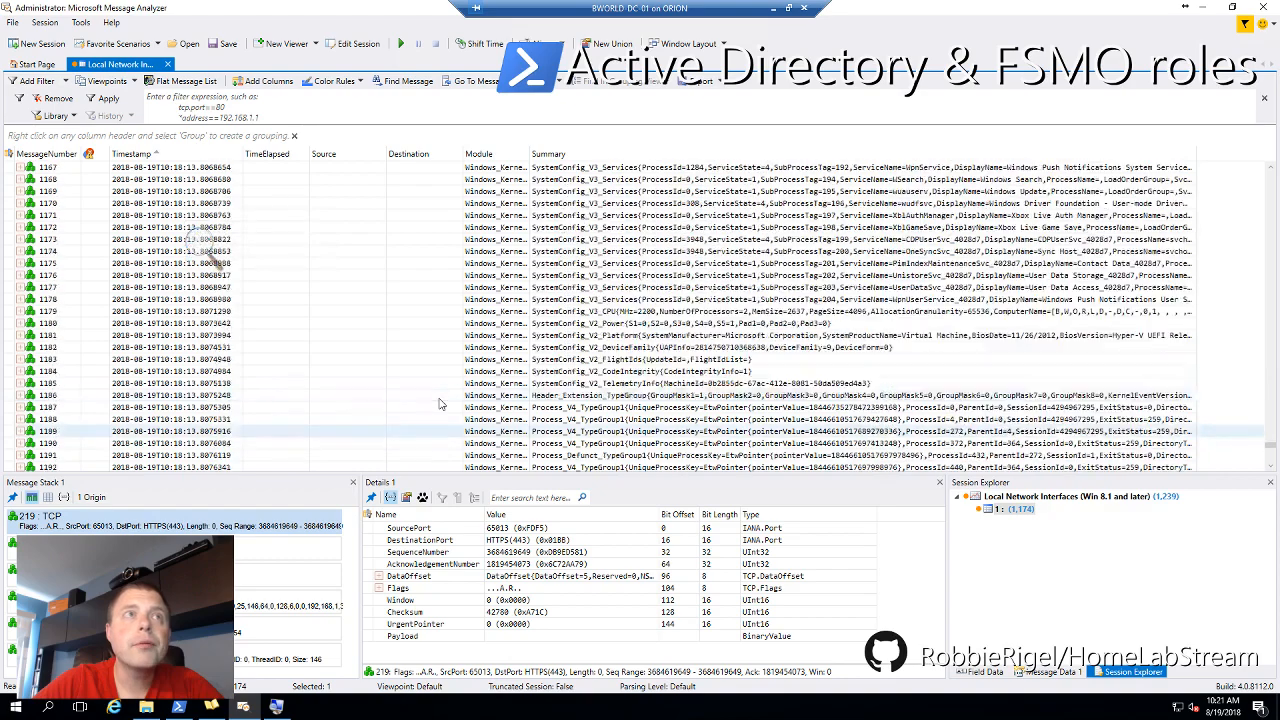
scroll(438, 404, up, 17)
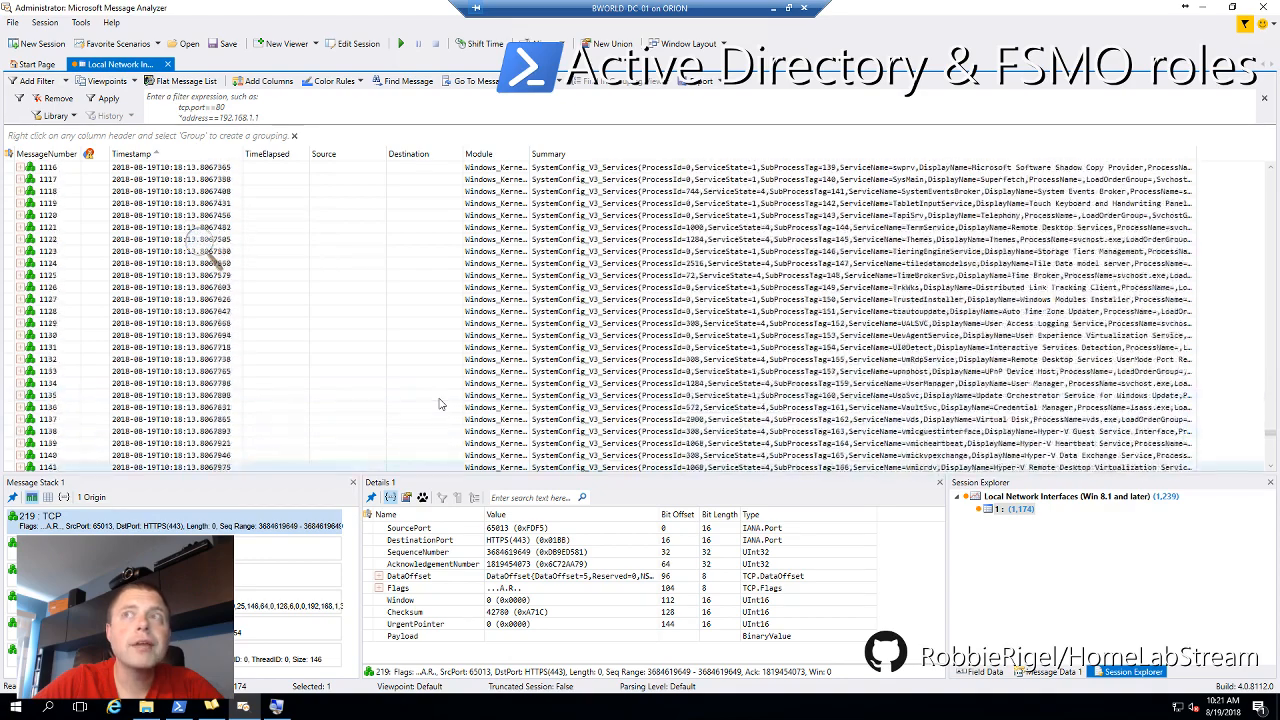
scroll(438, 404, up, 20)
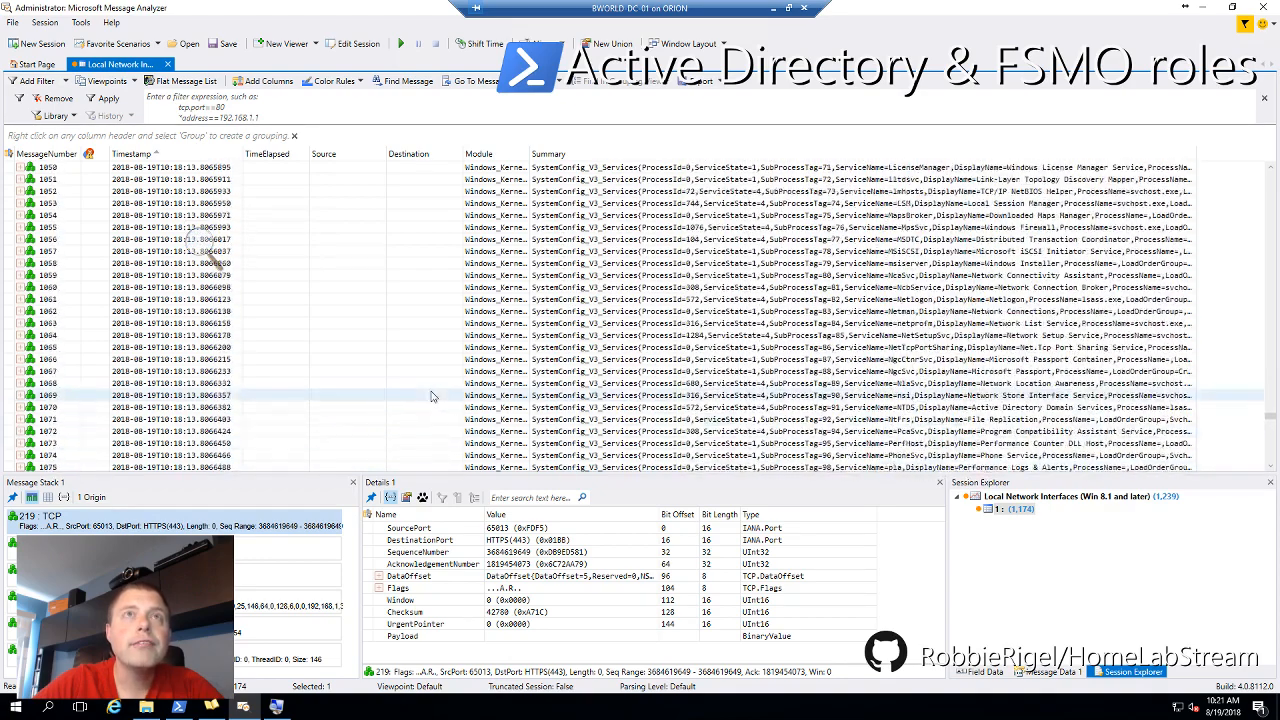
scroll(432, 396, up, 20)
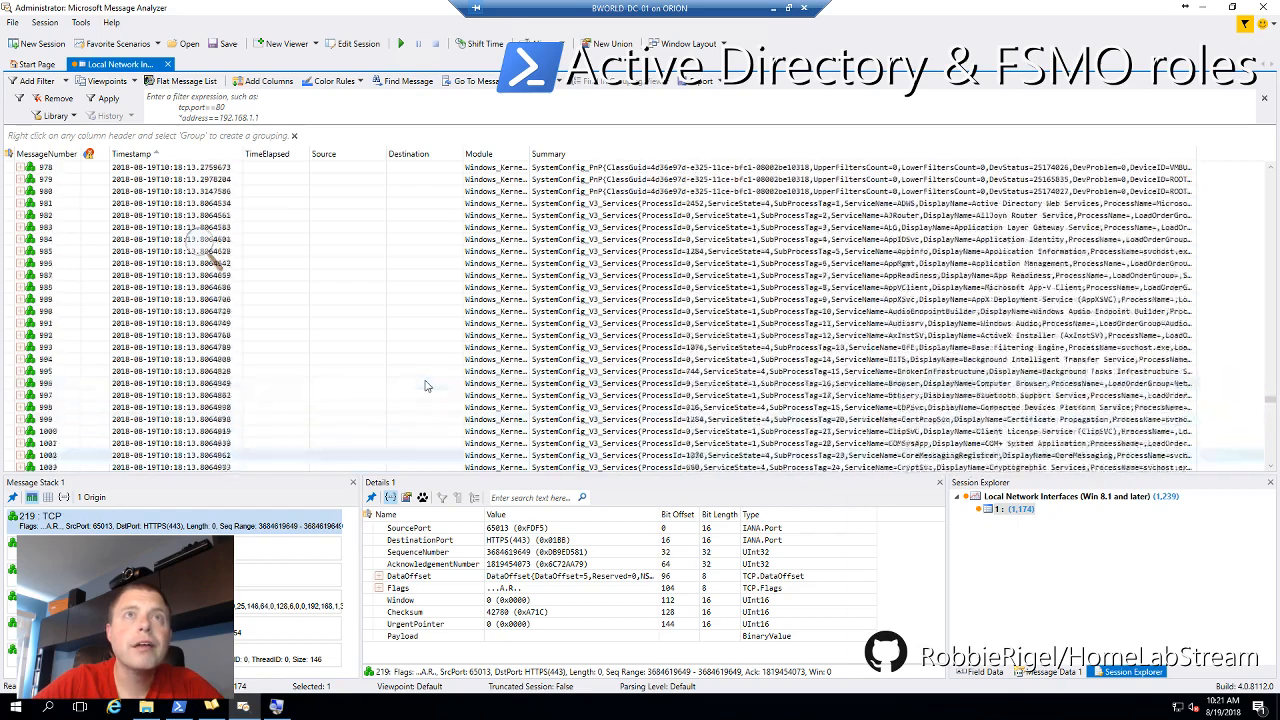
scroll(425, 386, up, 18)
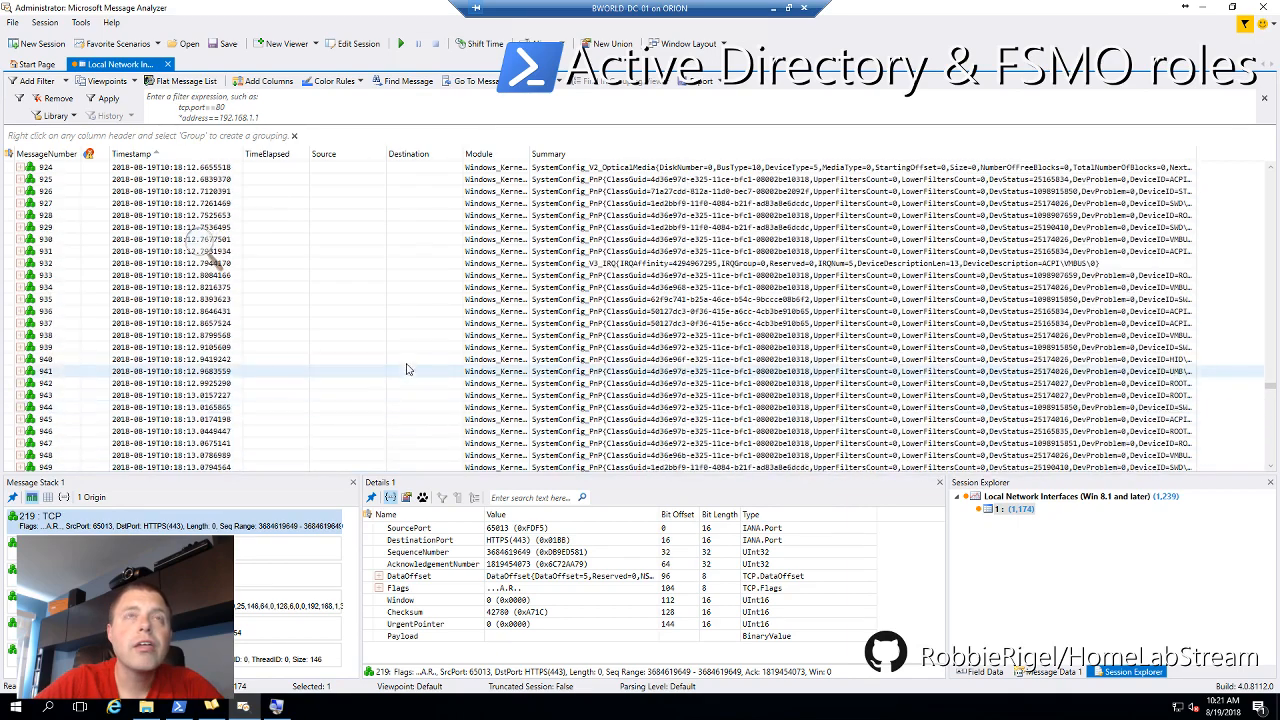
scroll(407, 370, up, 12)
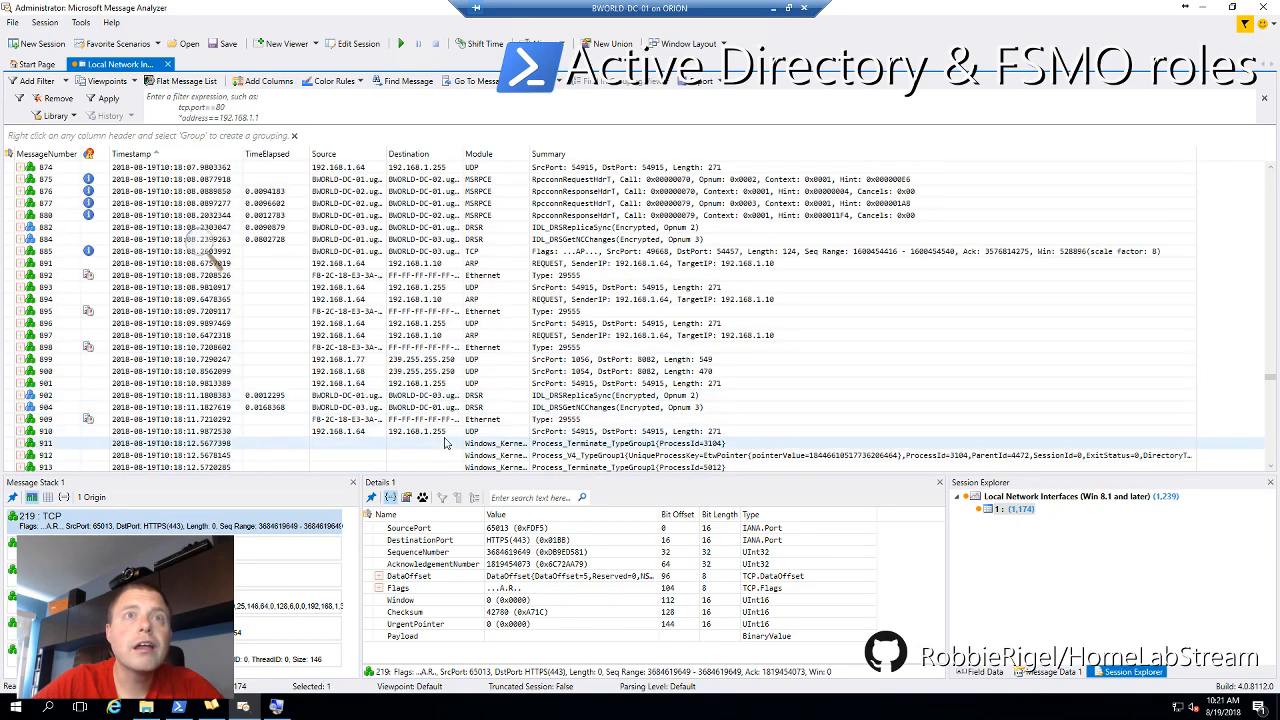
Select DRSR messages 904 and 902 in turn and widen the Source column to show the full server names
click(424, 408)
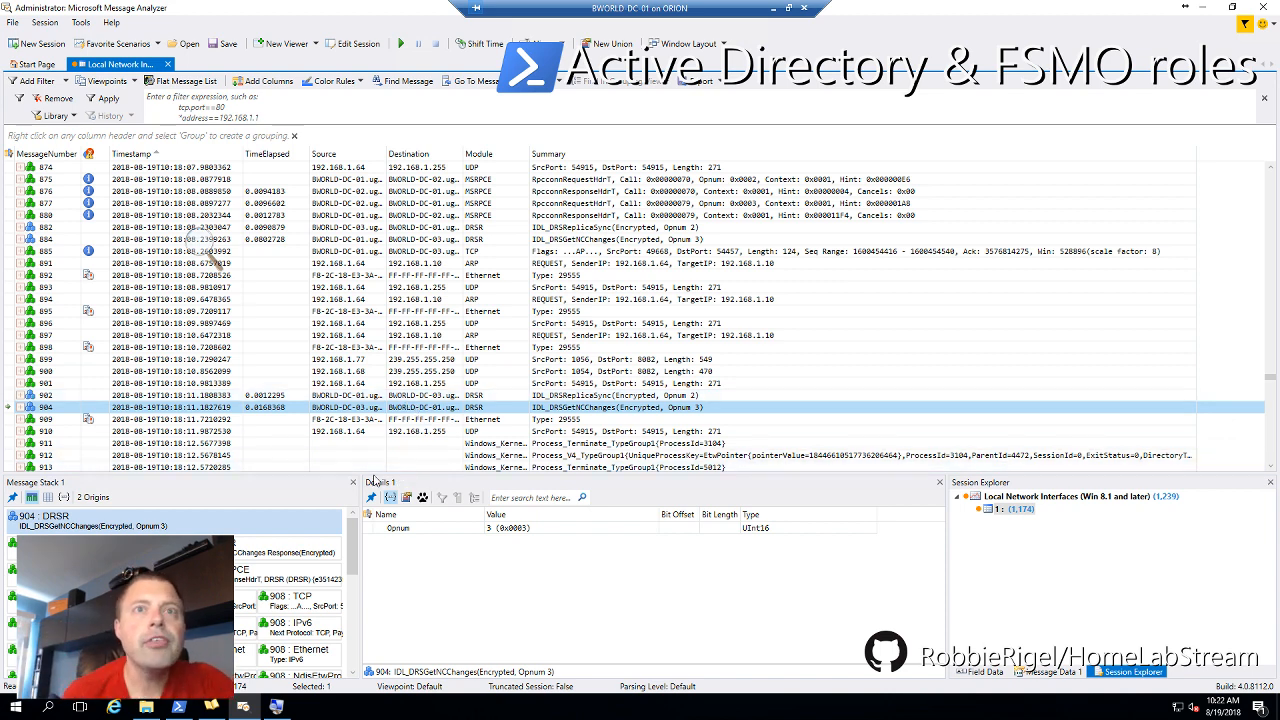
click(421, 396)
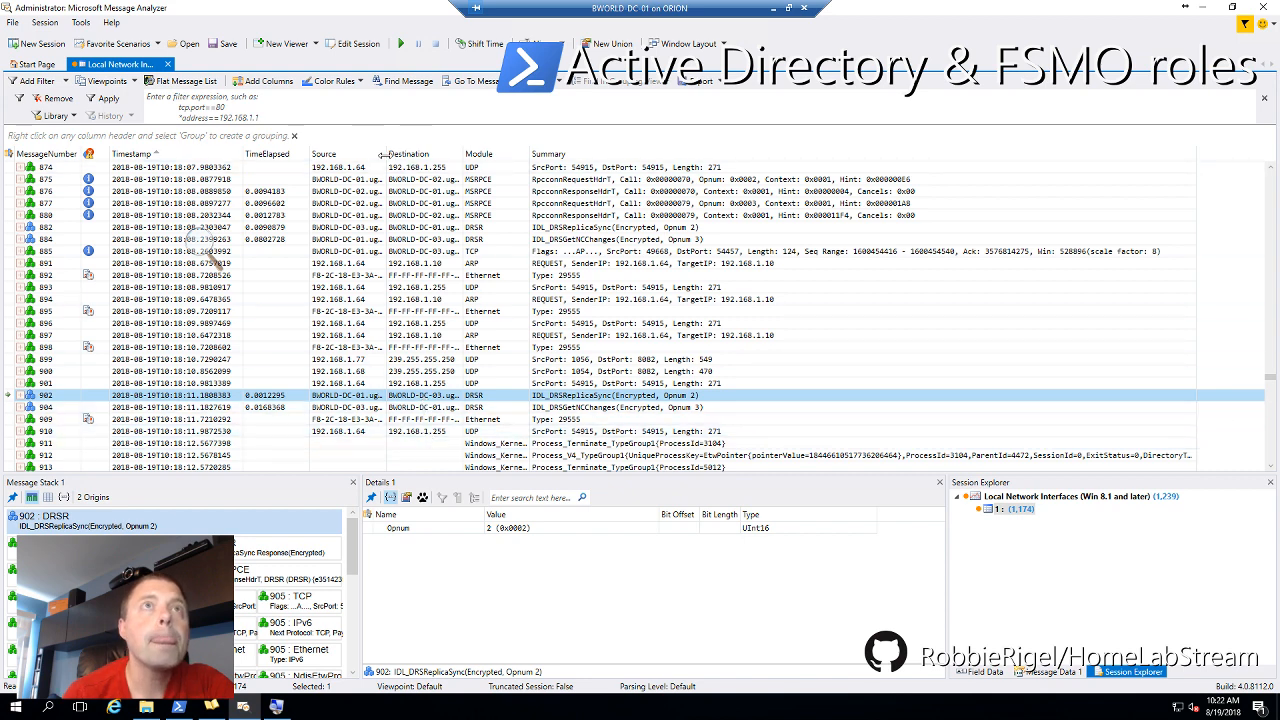
drag(384, 154, 460, 166)
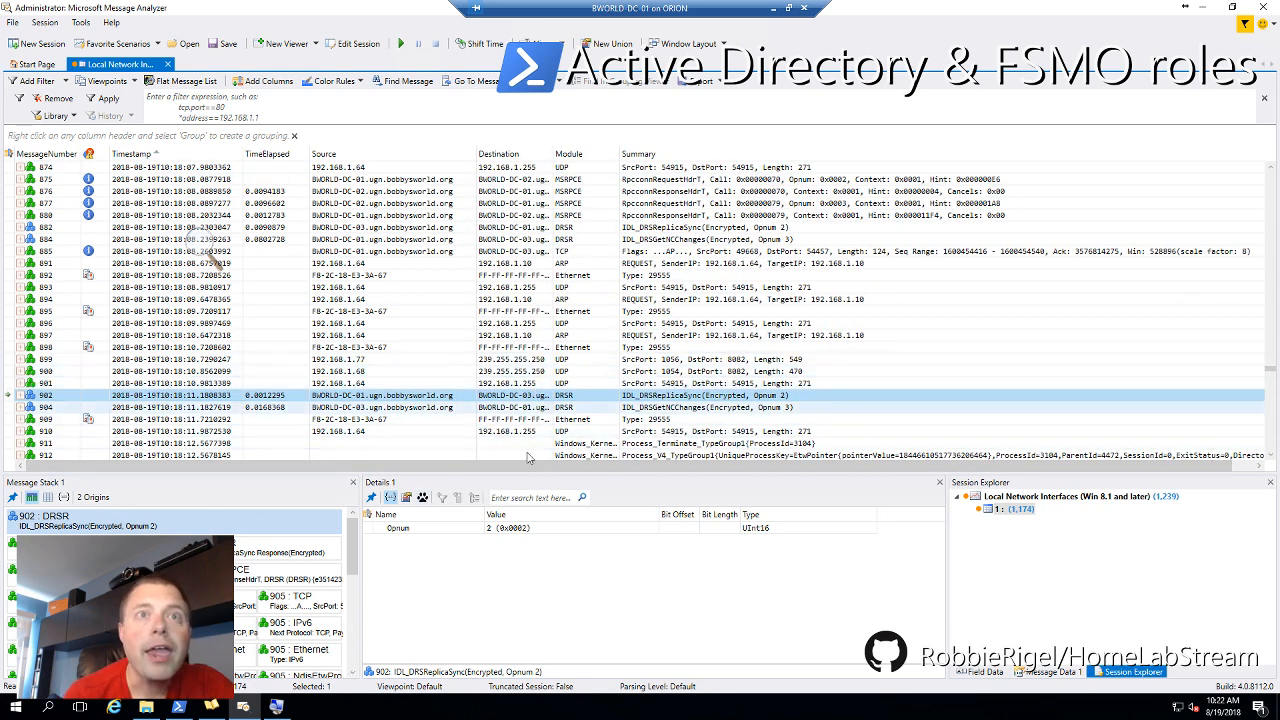
Inspect message 902's Opnum, the MSRPCE request and response in its stack, and the EncryptedData field of its DRSR request
click(437, 532)
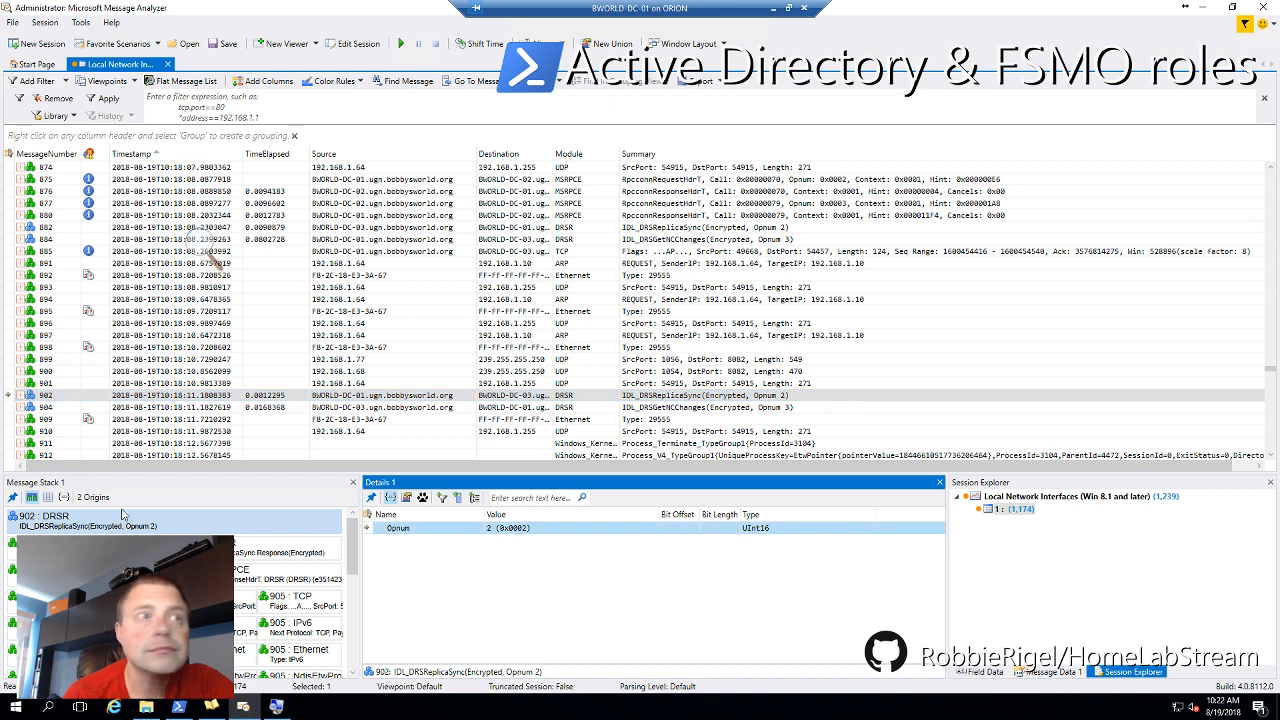
click(92, 550)
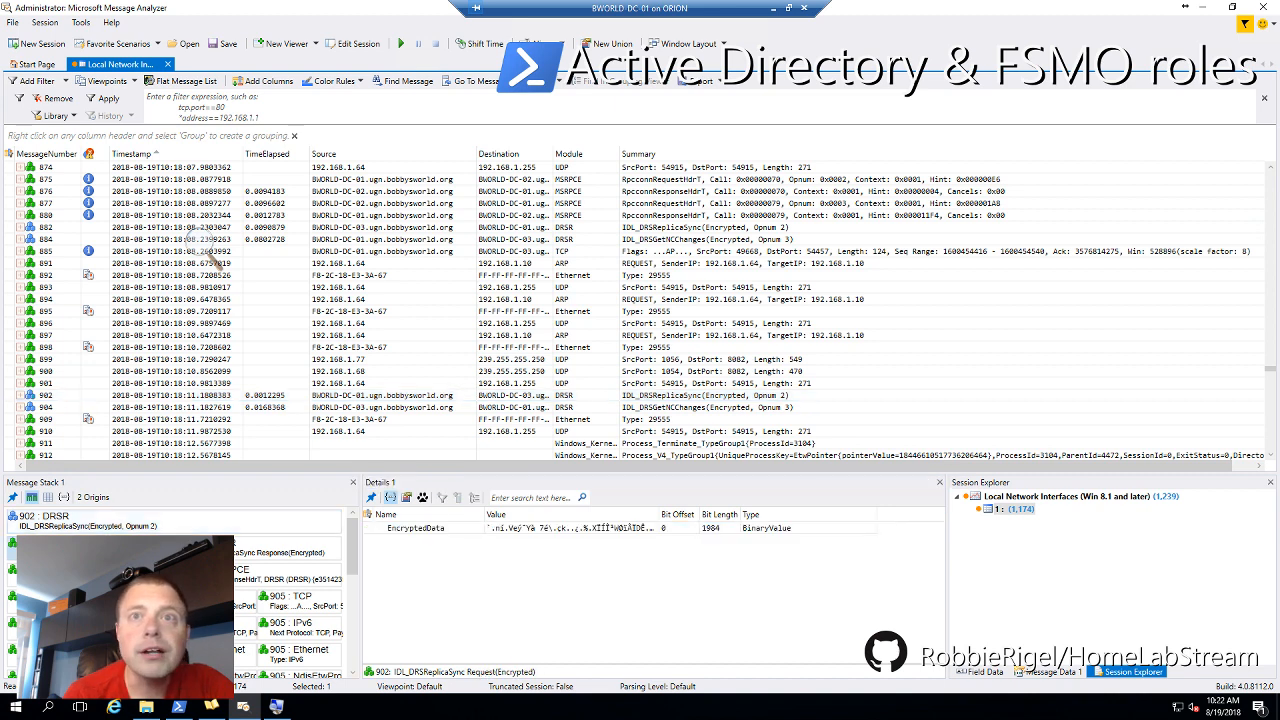
click(88, 573)
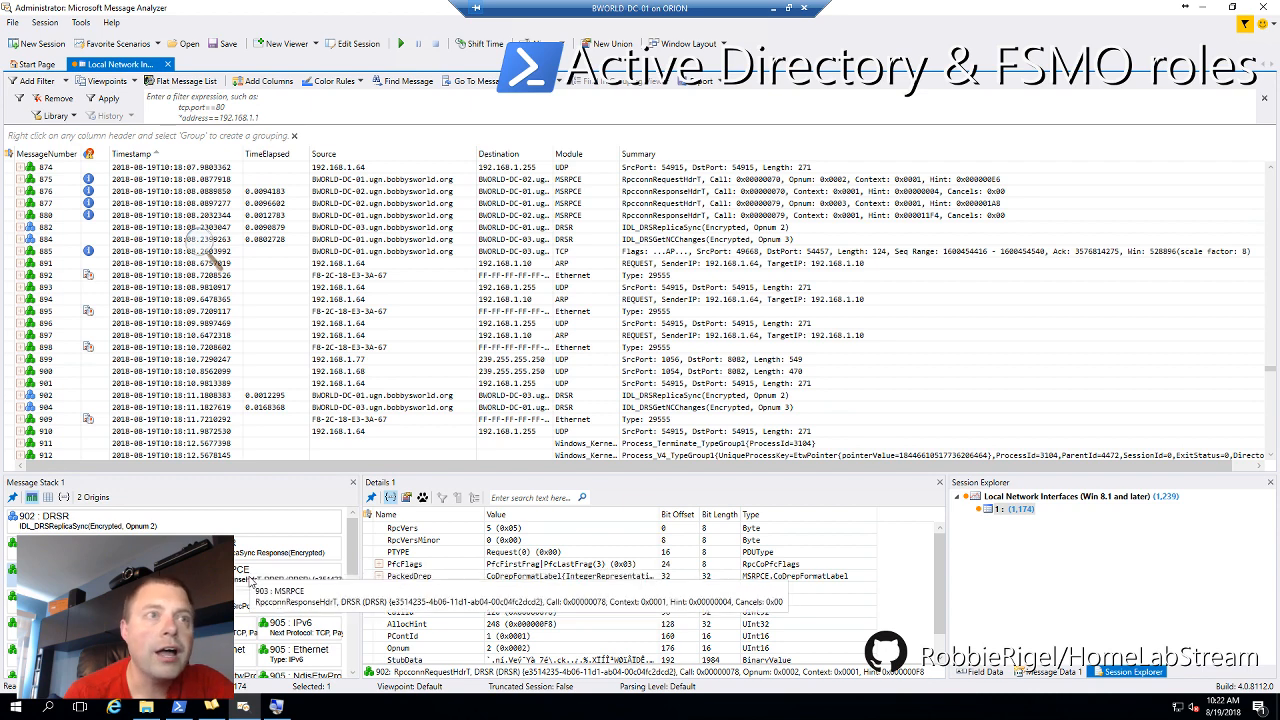
click(252, 578)
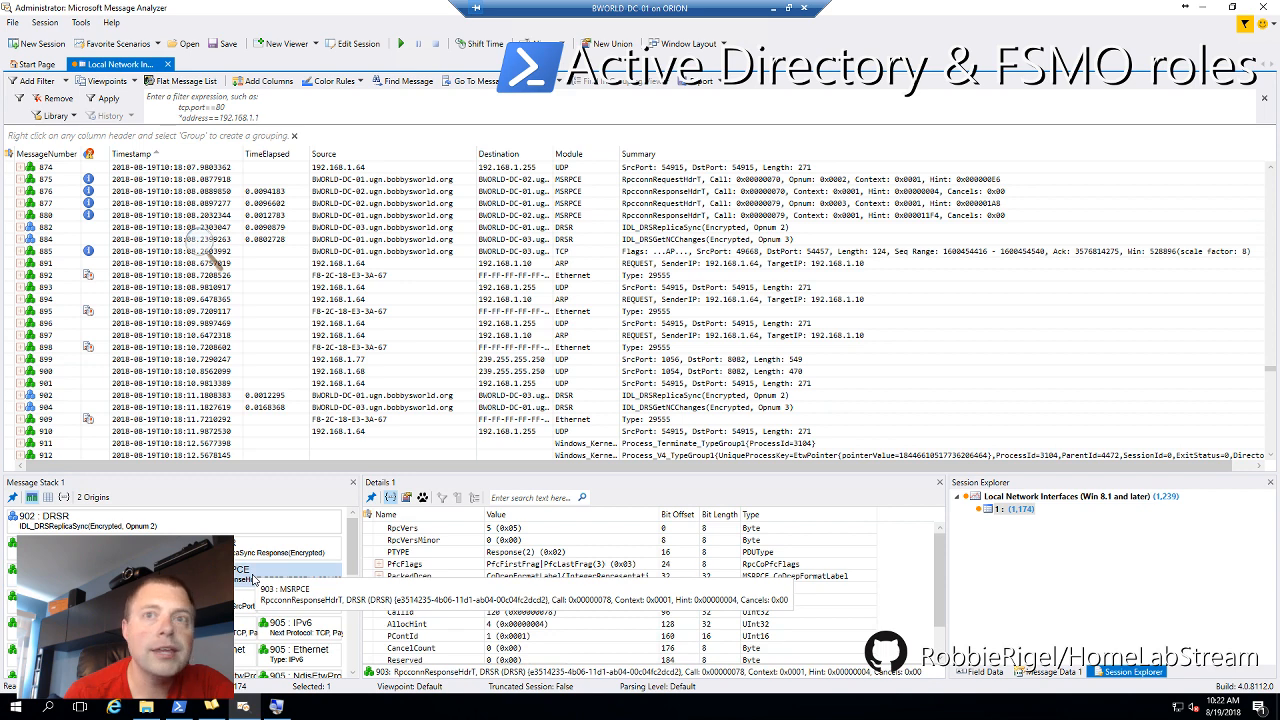
click(84, 571)
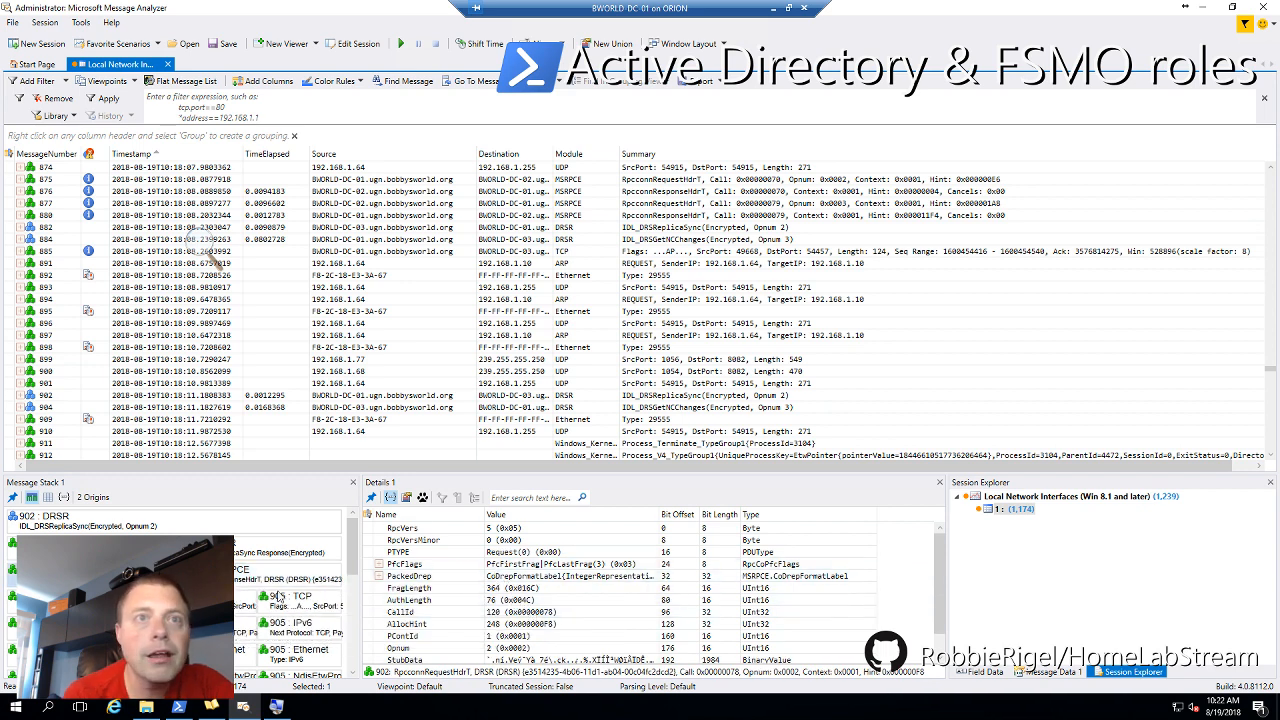
click(84, 547)
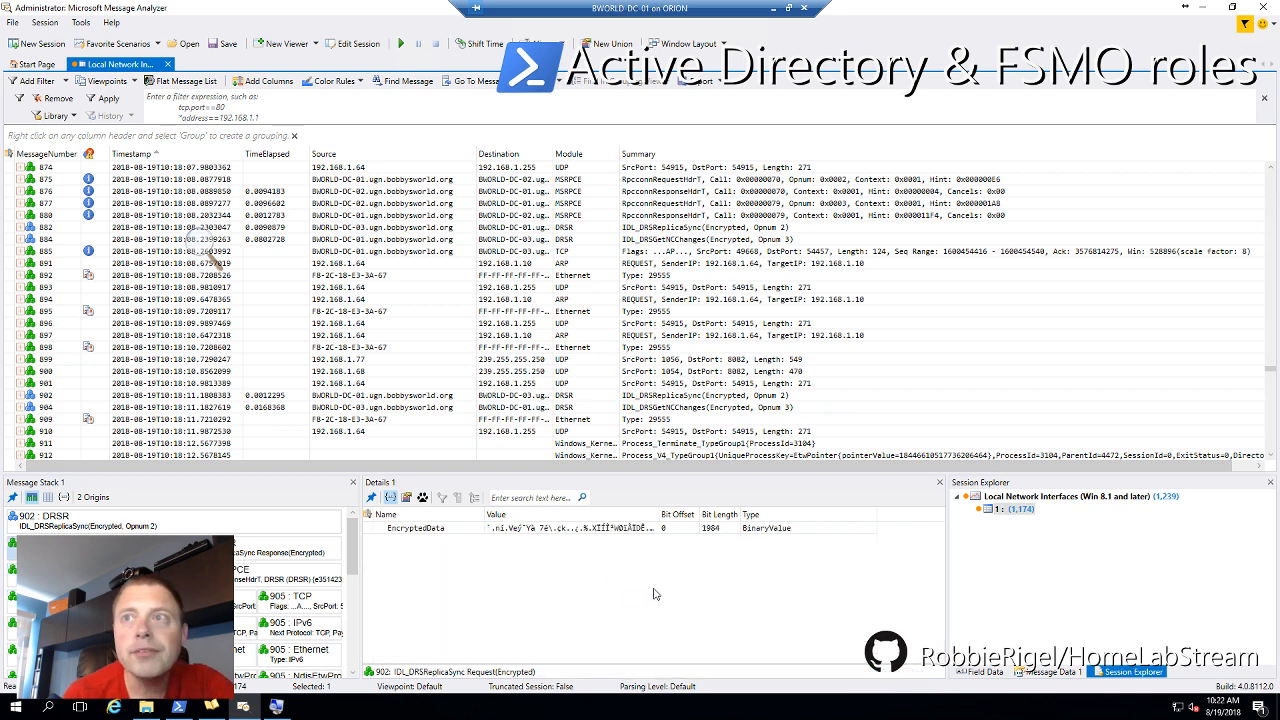
click(409, 534)
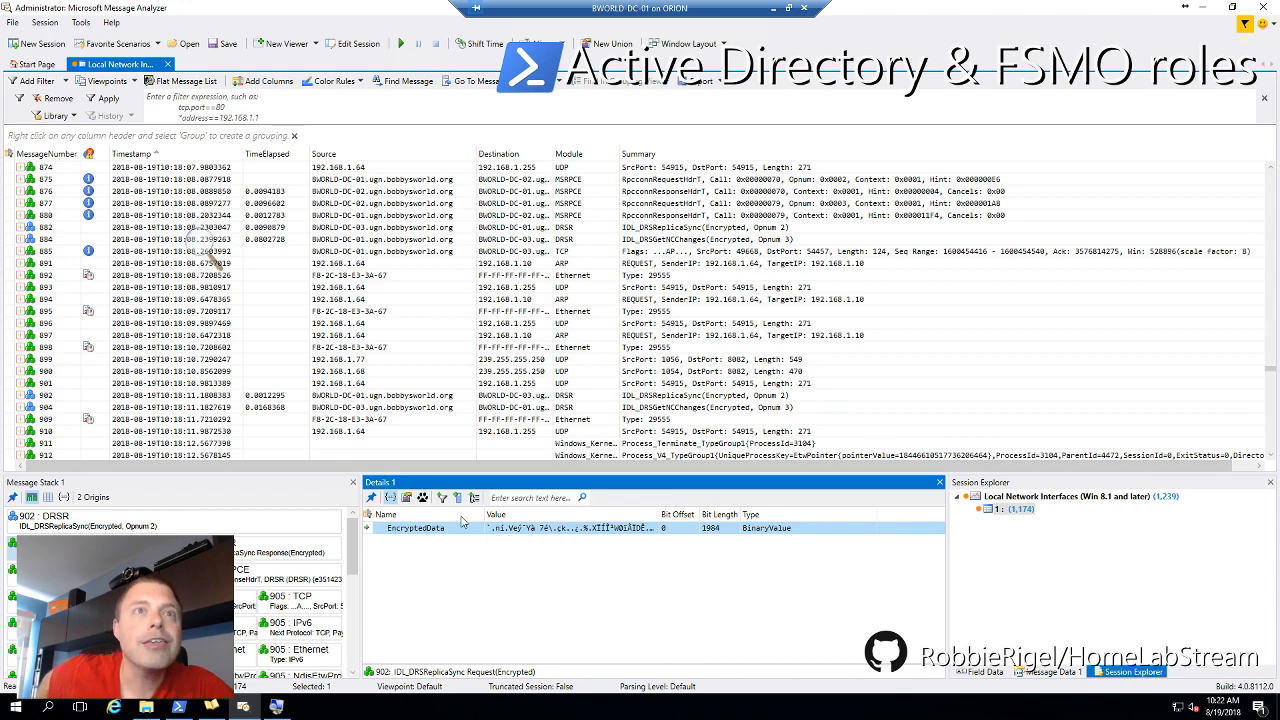
Magnify the screen to 200% and examine the MSRPCE, TCP and DRSR response entries in message 902's stack
click(276, 707)
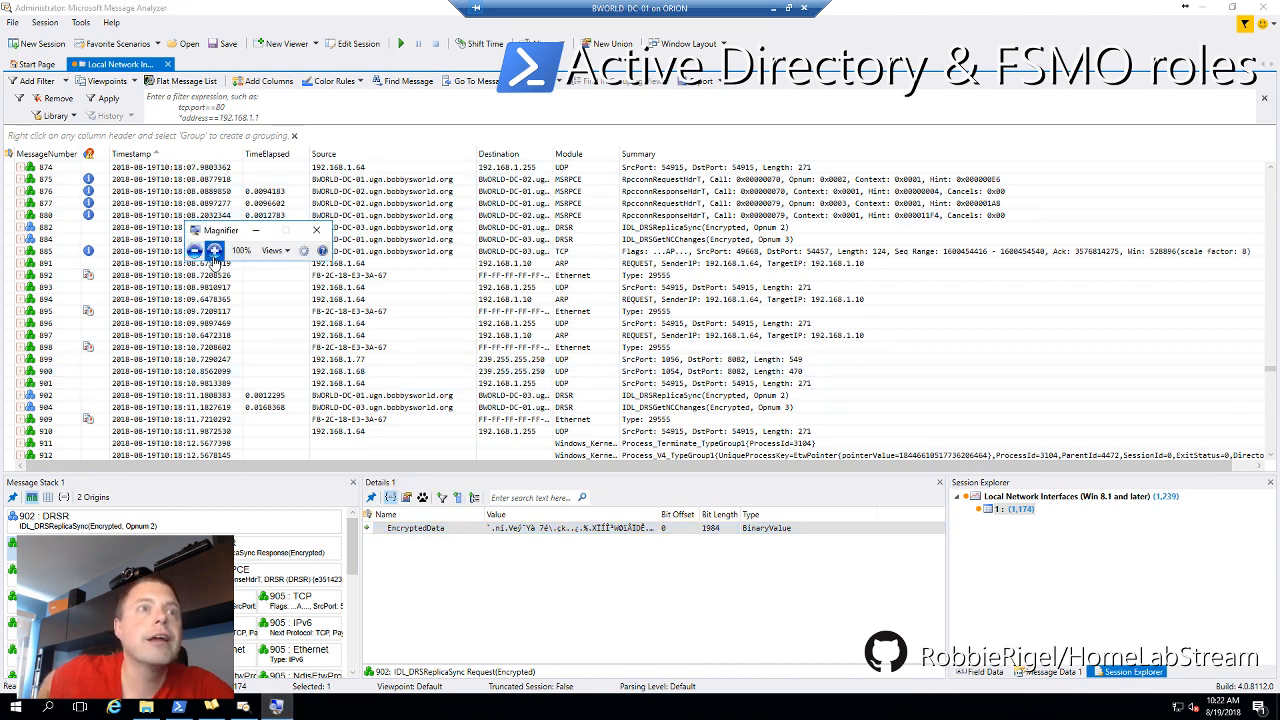
click(214, 250)
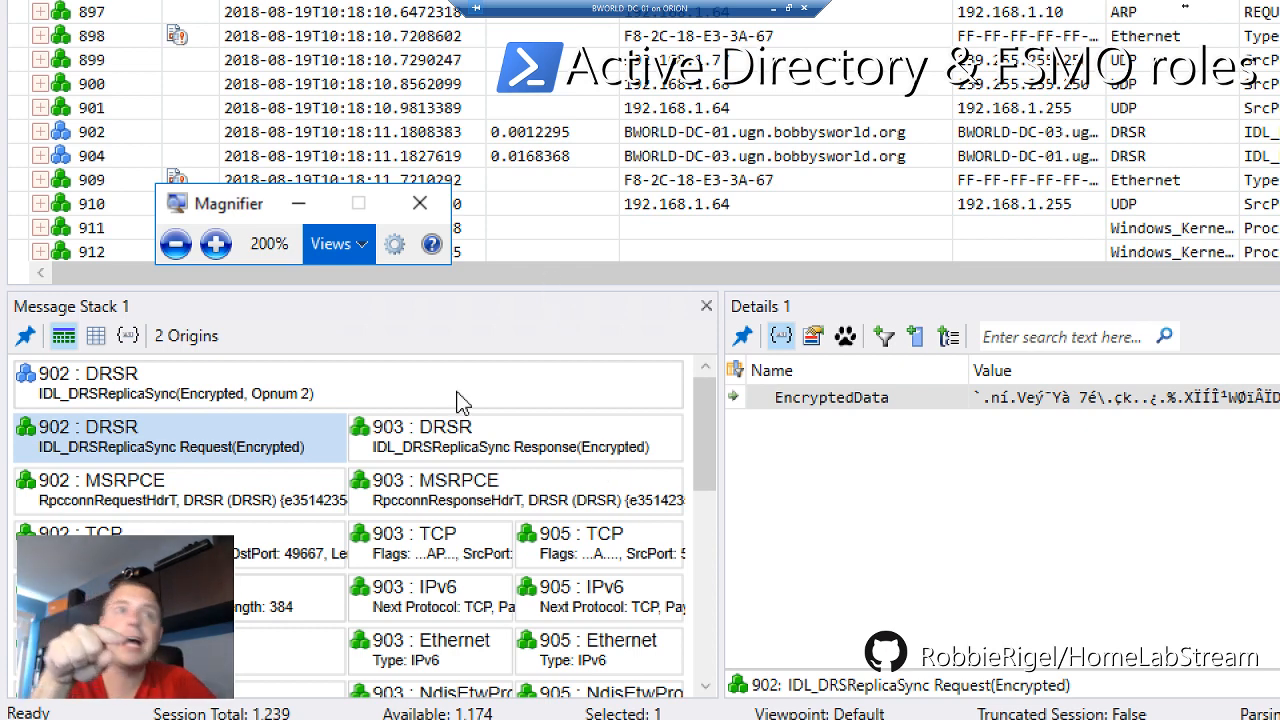
click(216, 508)
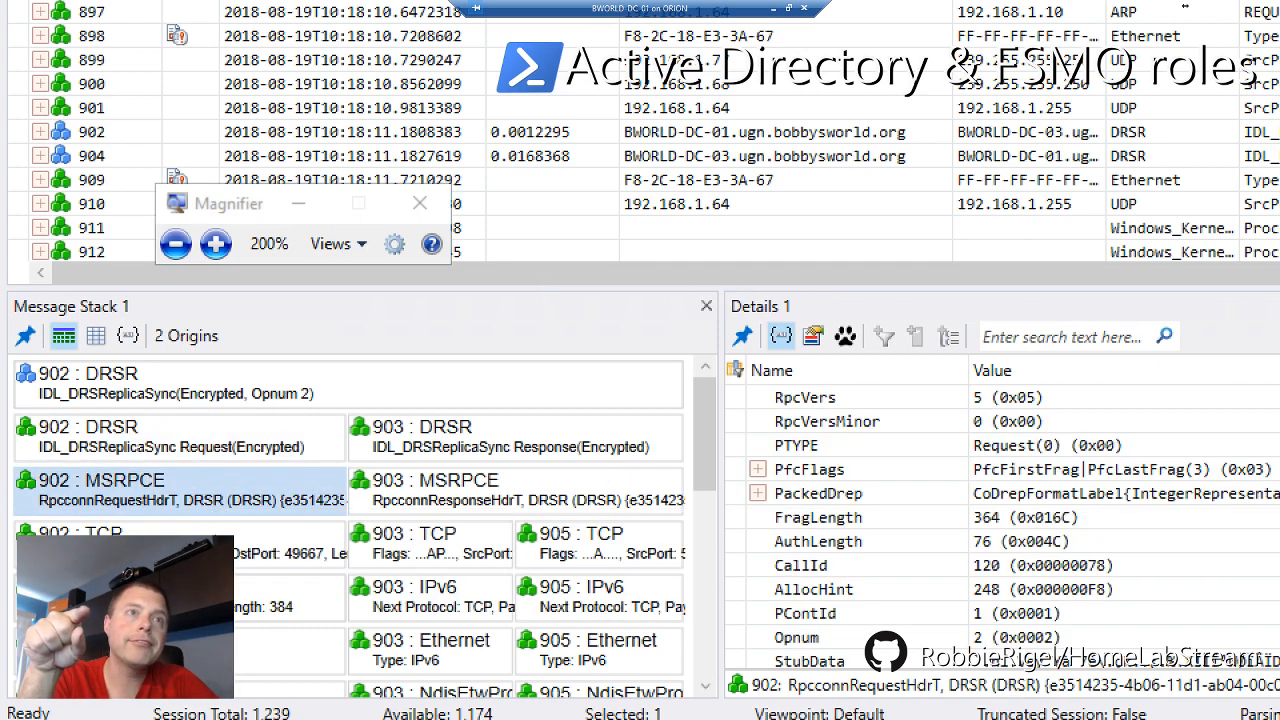
click(225, 550)
click(428, 545)
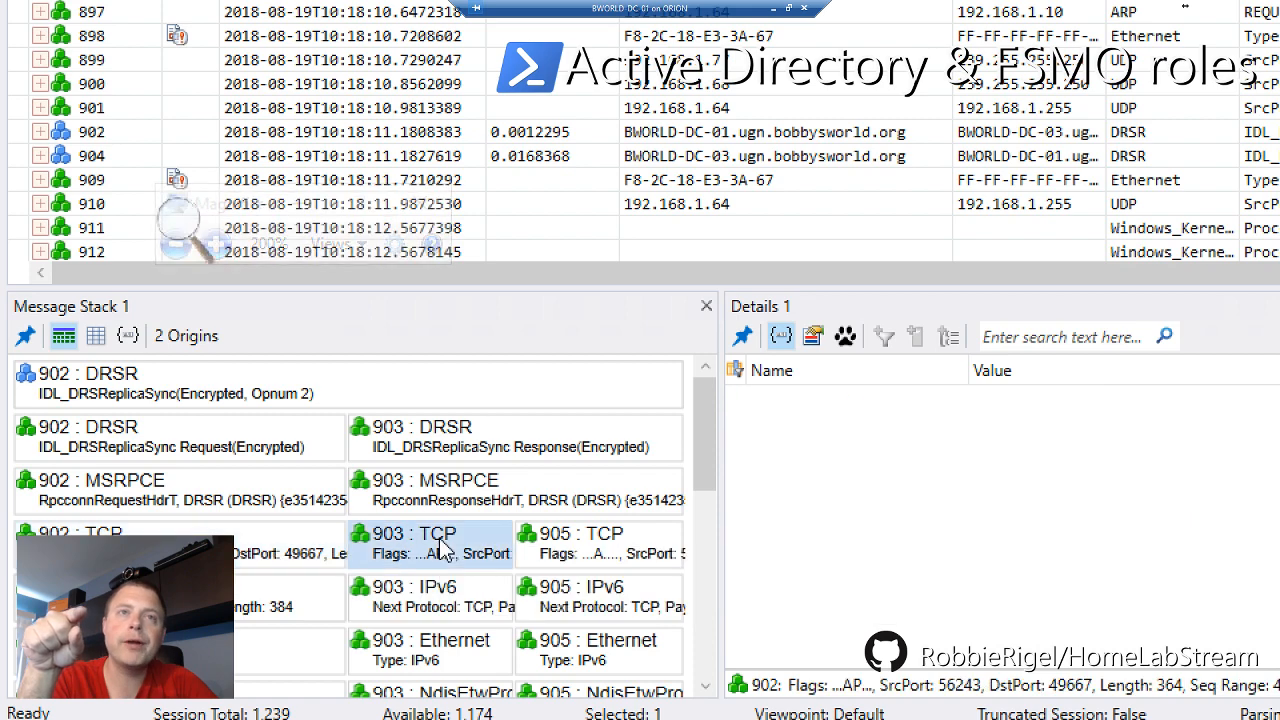
click(468, 497)
click(478, 440)
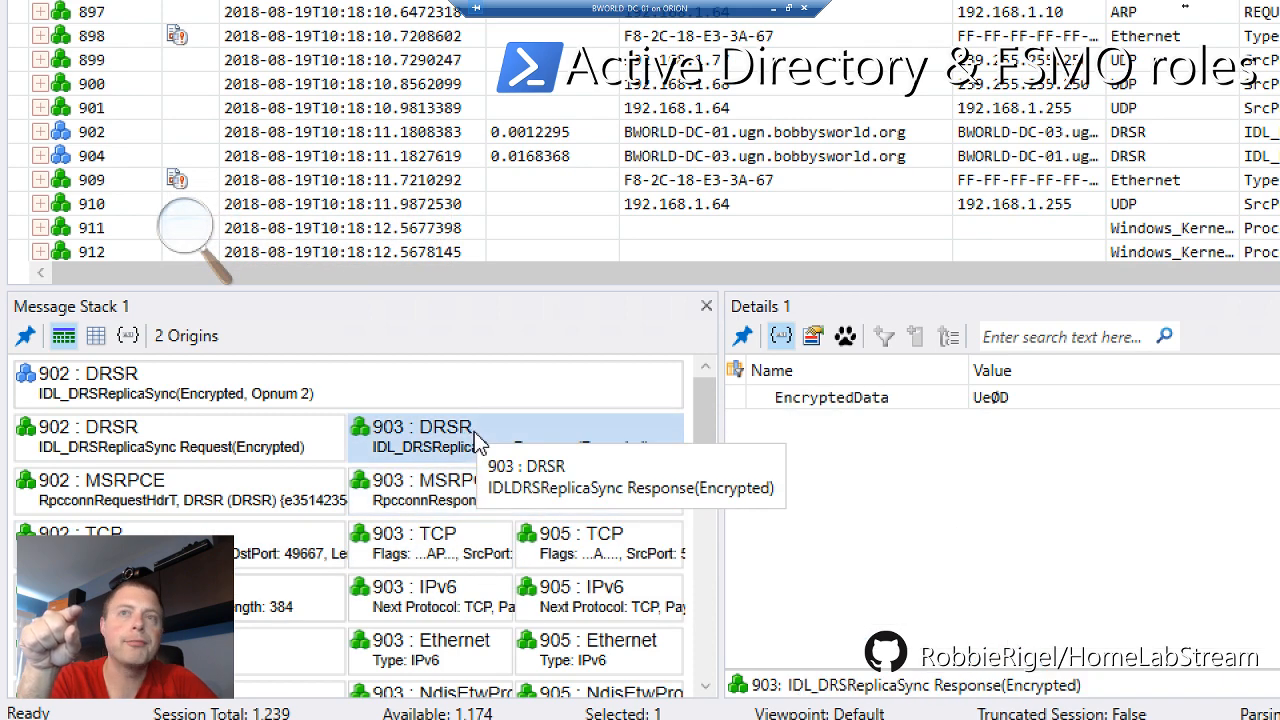
Examine the IDL_DRSReplicaSync call, its encrypted request, and the matching MSRPCE request and response in the message stack
click(166, 385)
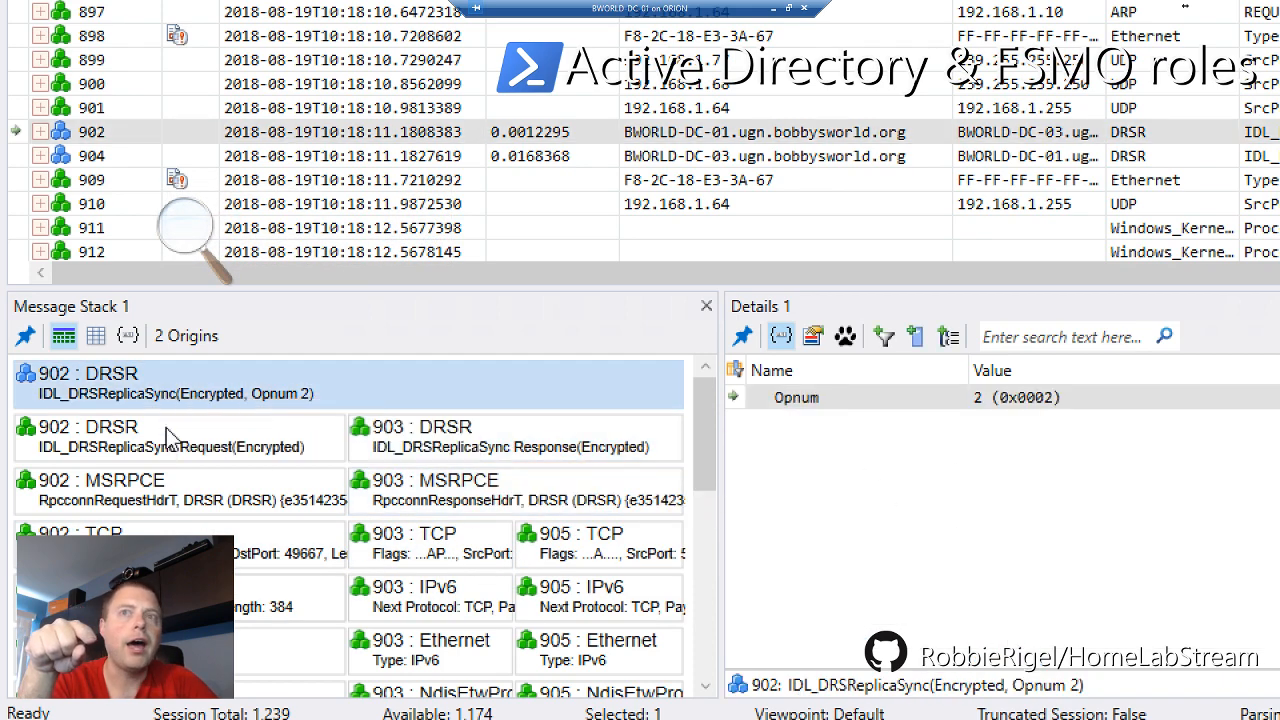
click(166, 450)
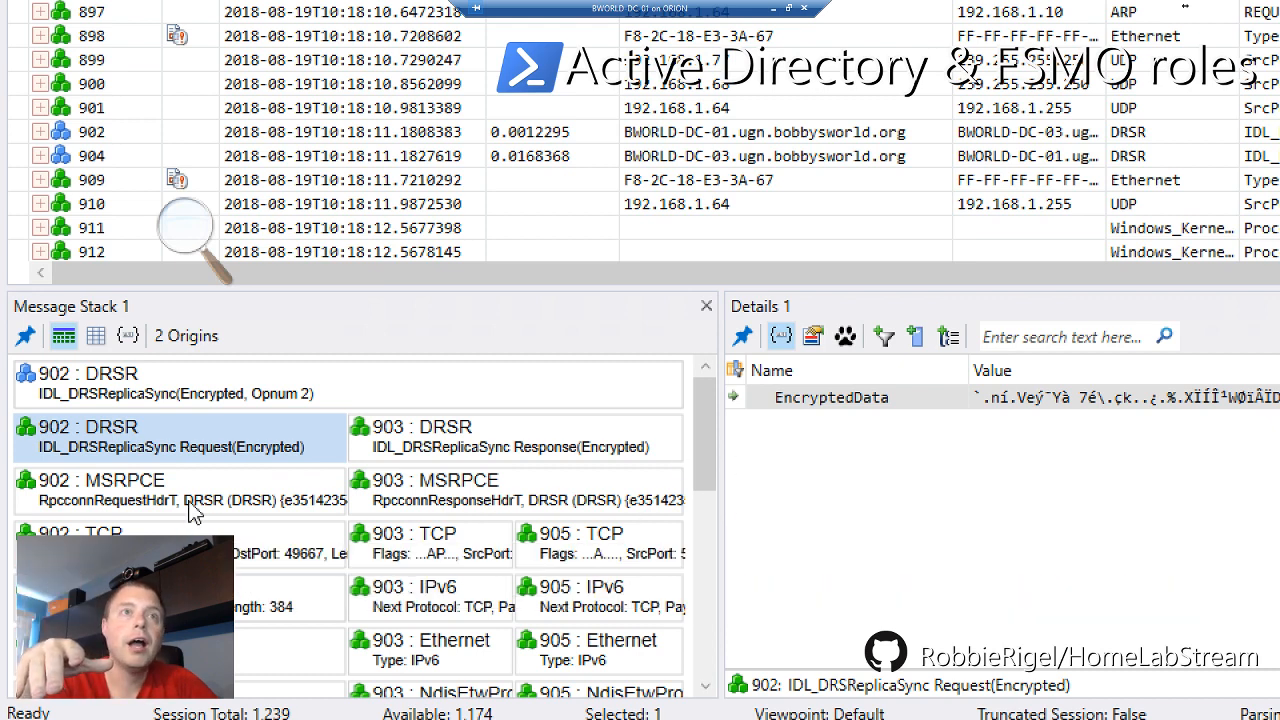
click(309, 505)
click(472, 498)
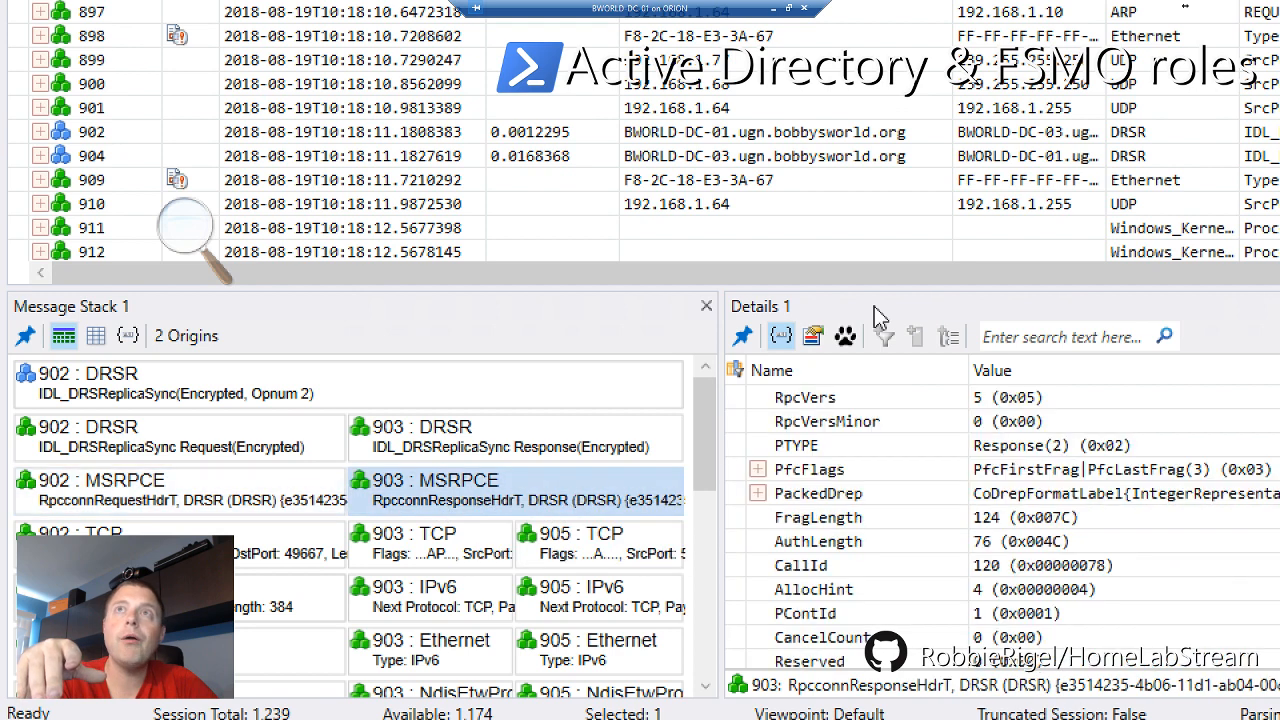
Compare DRSR messages 902 and 904 exchanged between BWORLD-DC-01 and BWORLD-DC-03
click(727, 139)
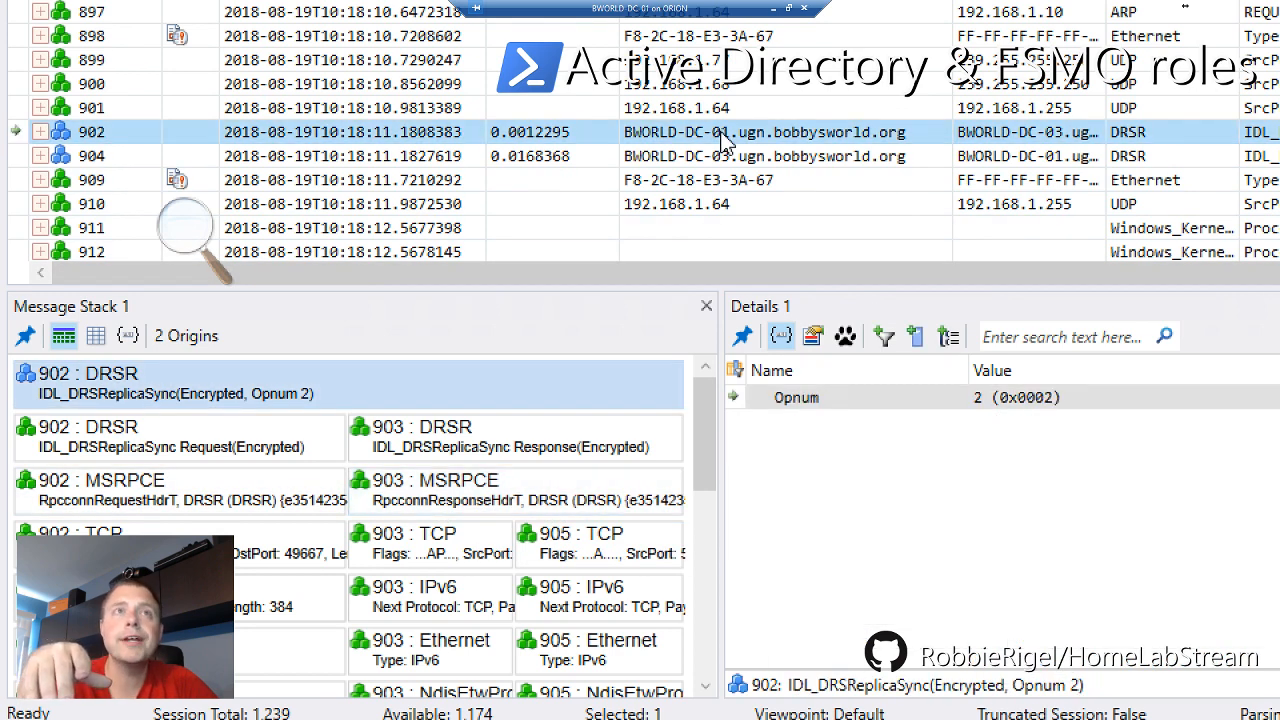
click(736, 160)
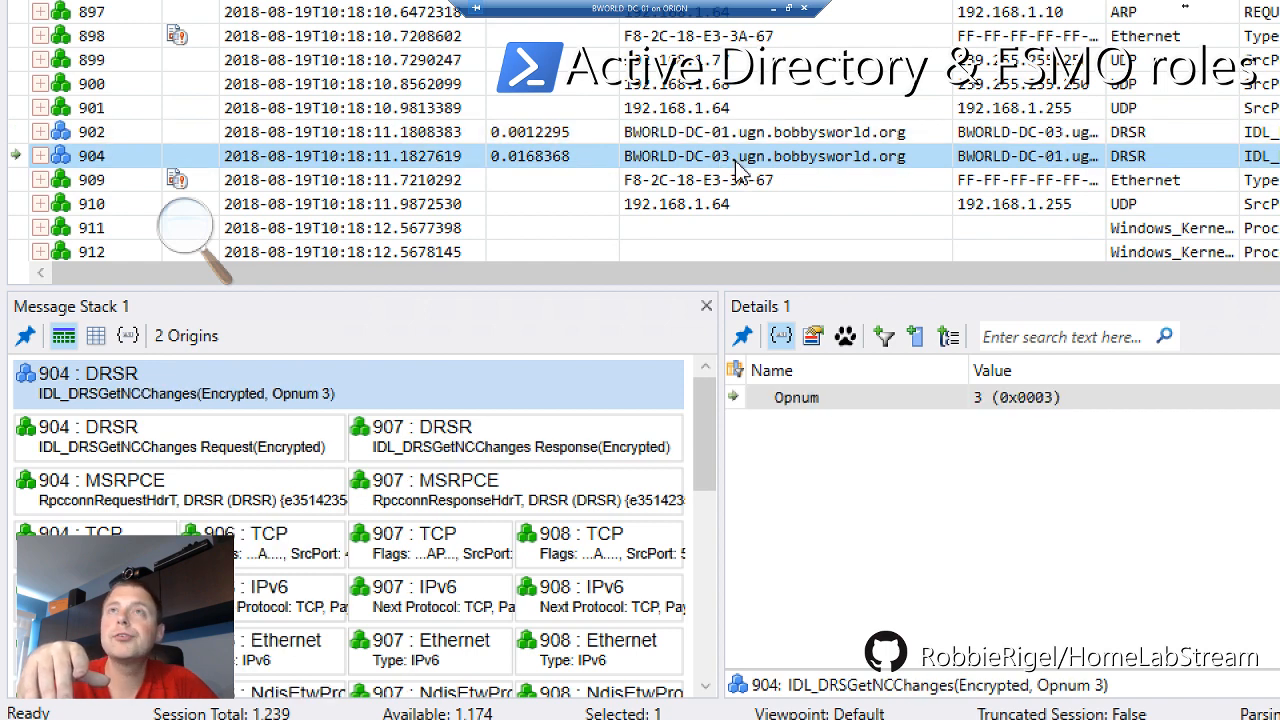
click(748, 138)
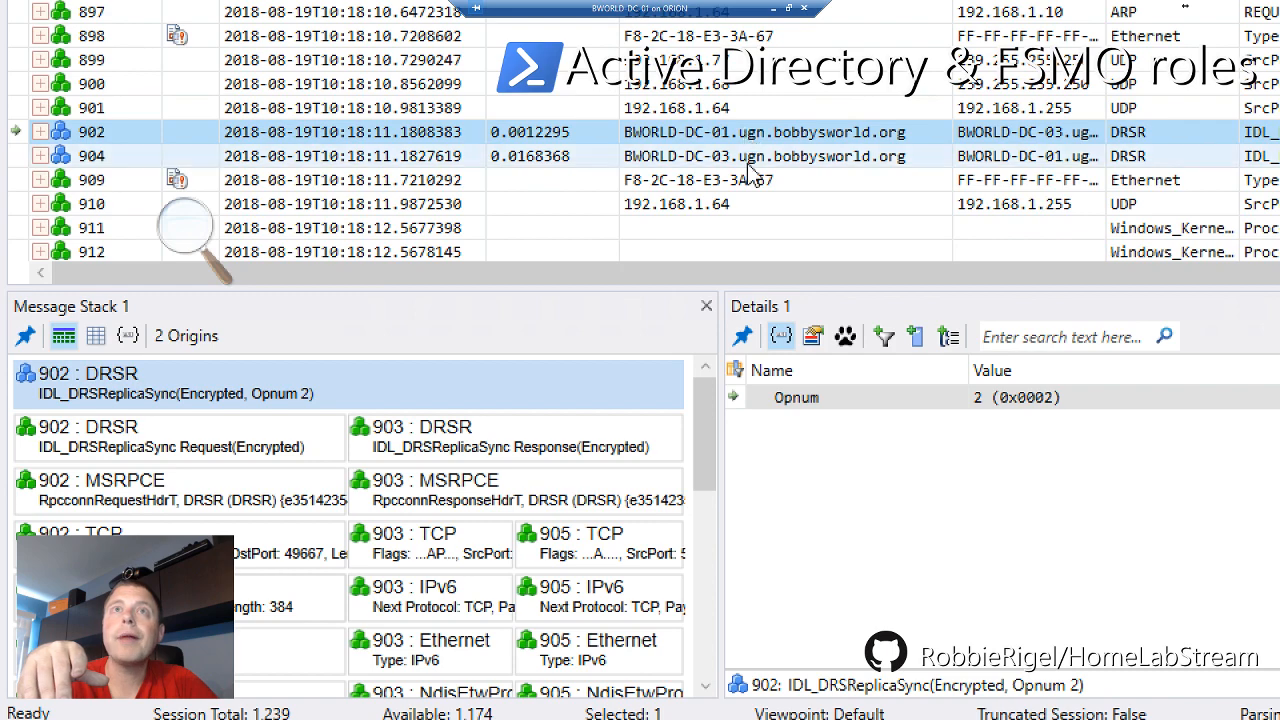
scroll(753, 175, up, 1)
scroll(750, 168, down, 1)
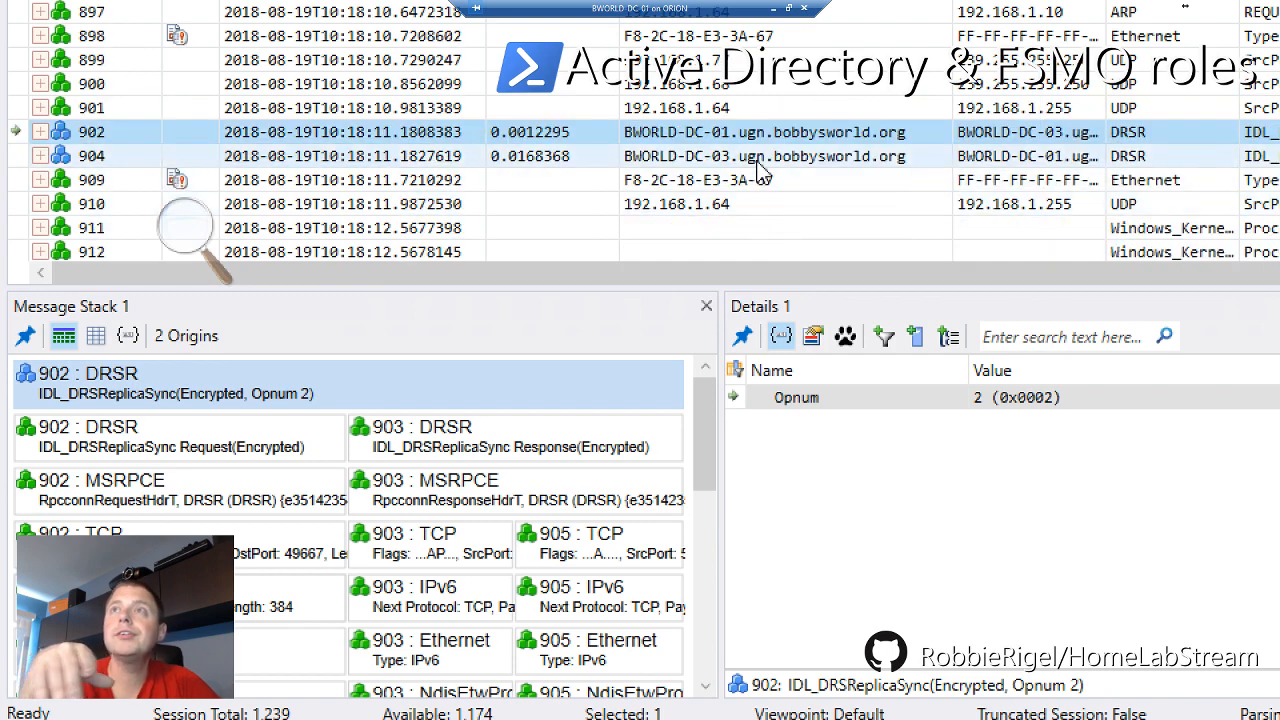
click(757, 166)
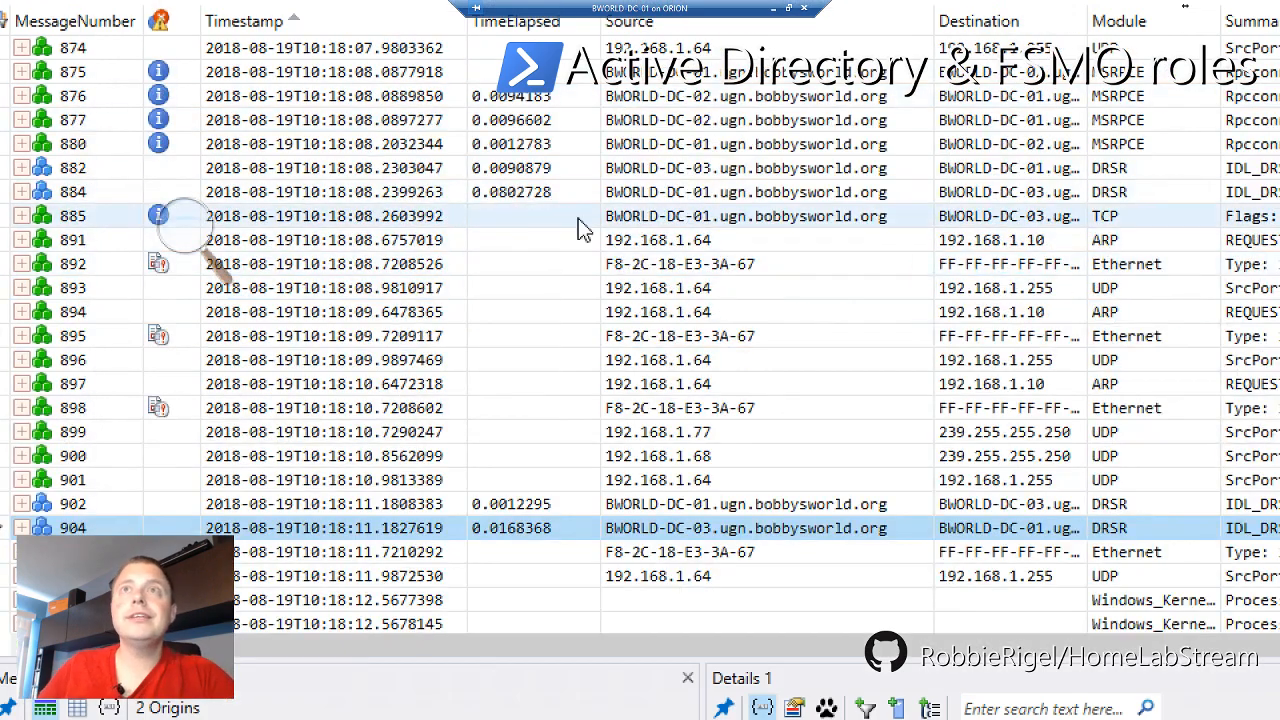
Examine the earlier DRSR messages 884 and 882 and MSRPCE messages 877 and 875 between the domain controllers
click(571, 192)
click(572, 172)
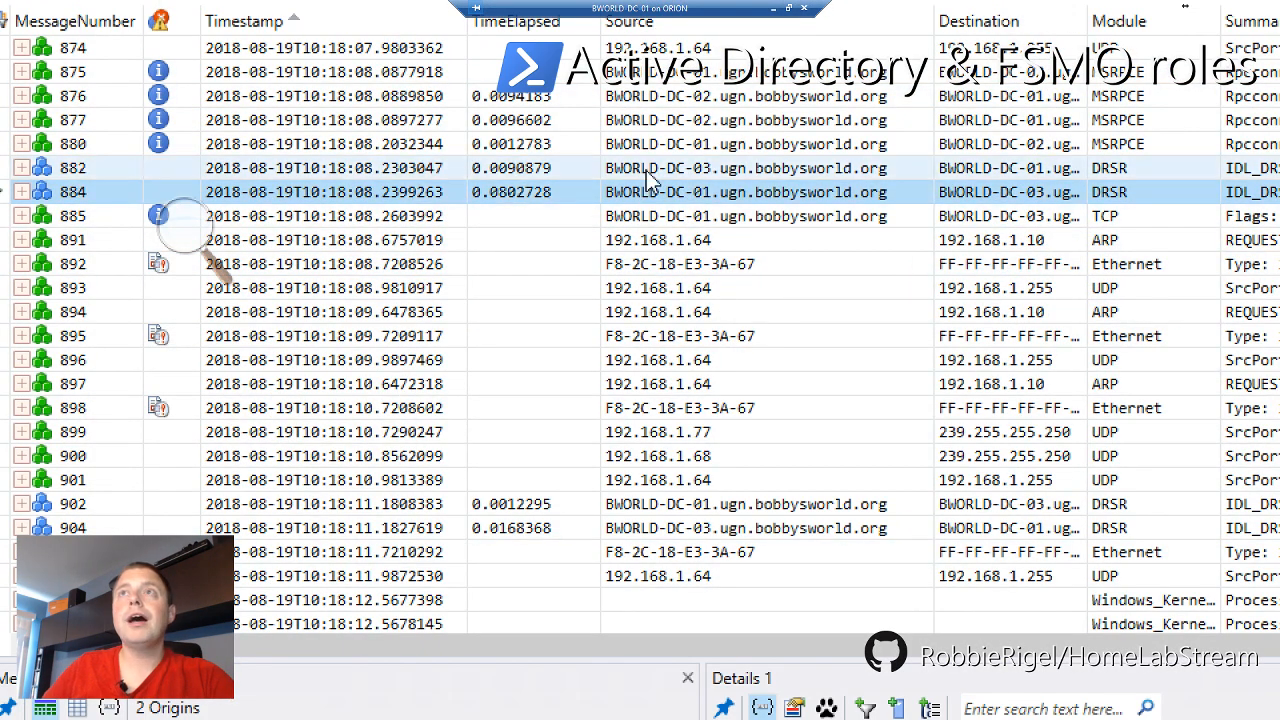
click(660, 120)
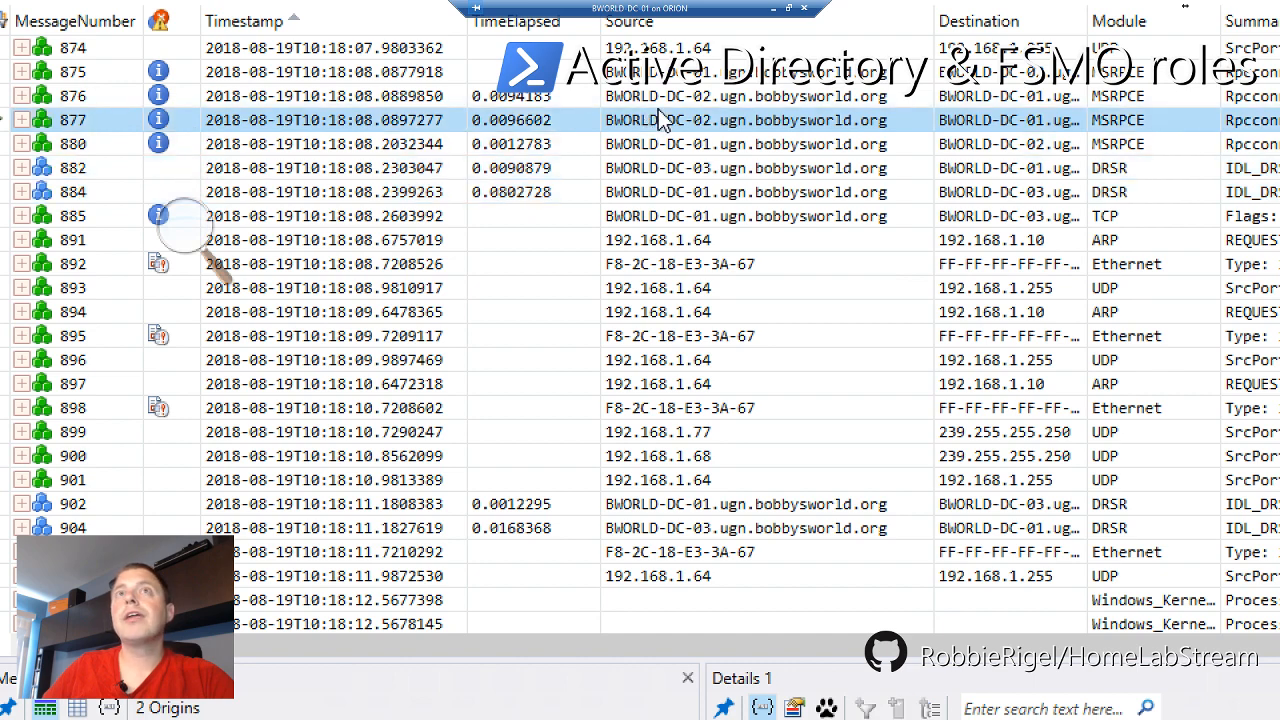
click(664, 80)
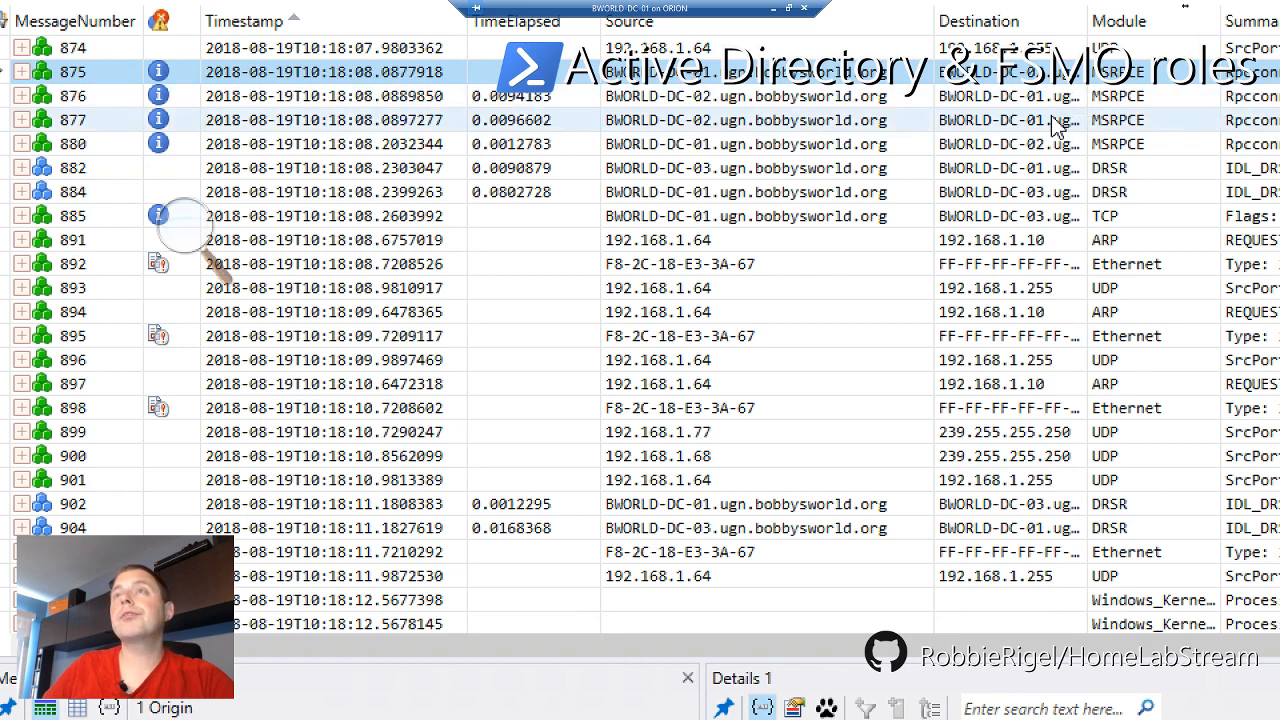
Read the domain and domain controller definitions in the MS-ADTS specification
scroll(1058, 100, up, 1)
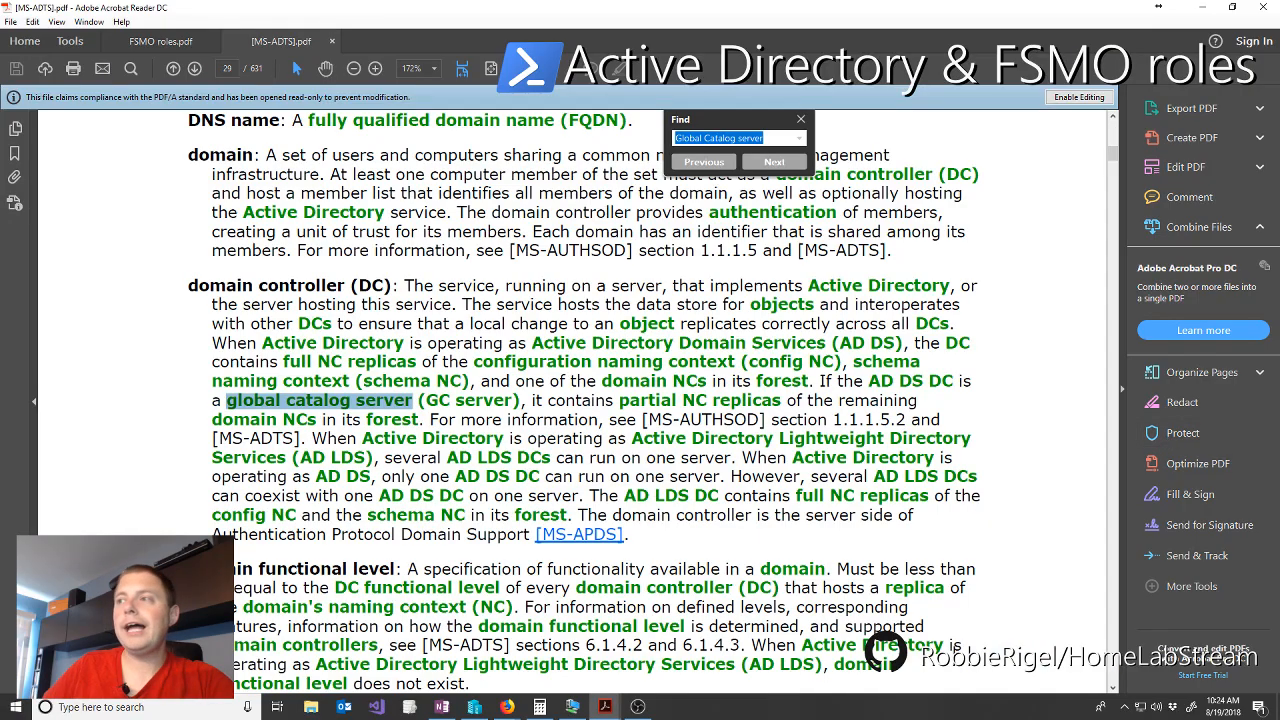
scroll(269, 314, up, 3)
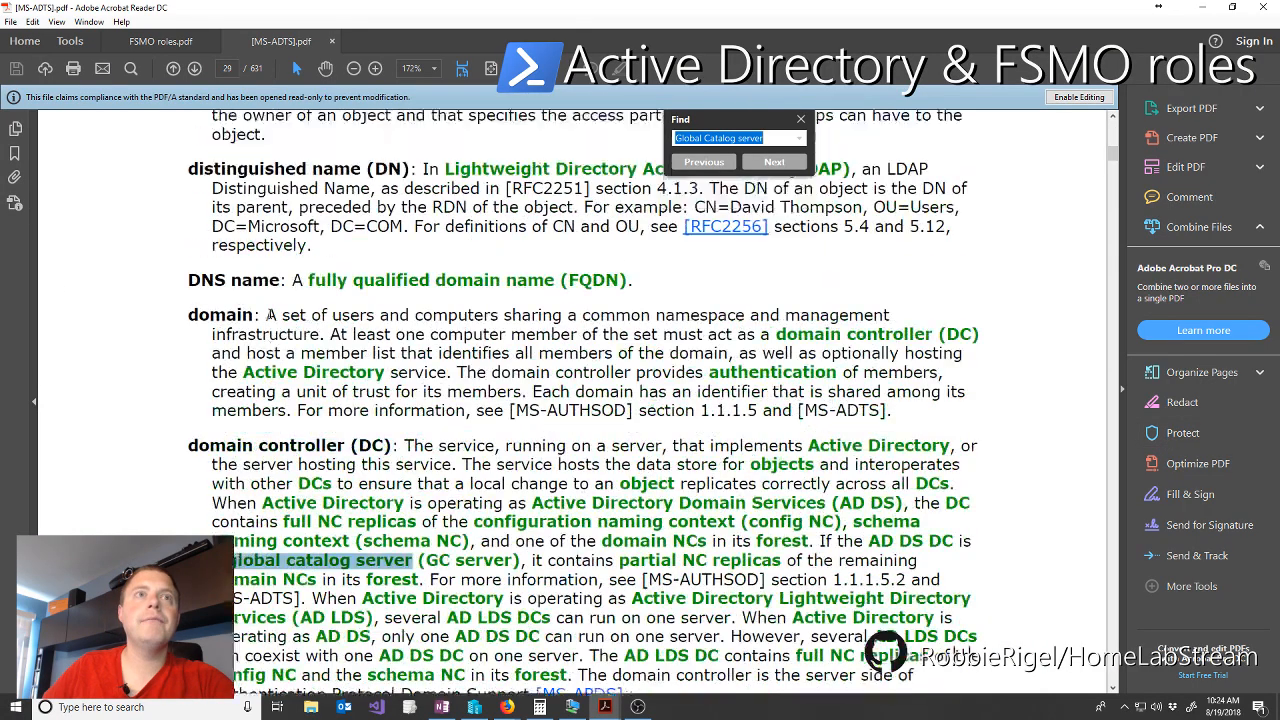
scroll(269, 314, down, 3)
scroll(270, 316, down, 3)
scroll(270, 316, up, 3)
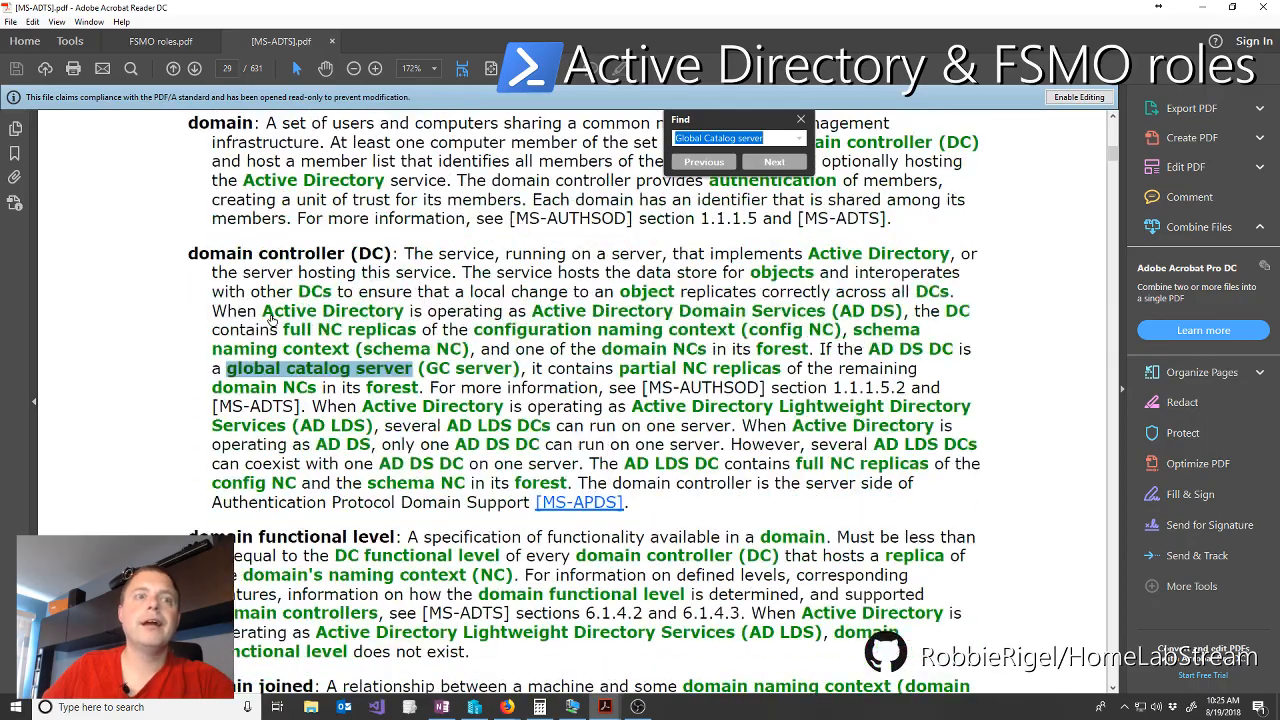
scroll(270, 316, down, 3)
scroll(270, 316, up, 3)
Find further occurrences of "Global Catalog server" in the MS-ADTS document until the search is exhausted
click(771, 163)
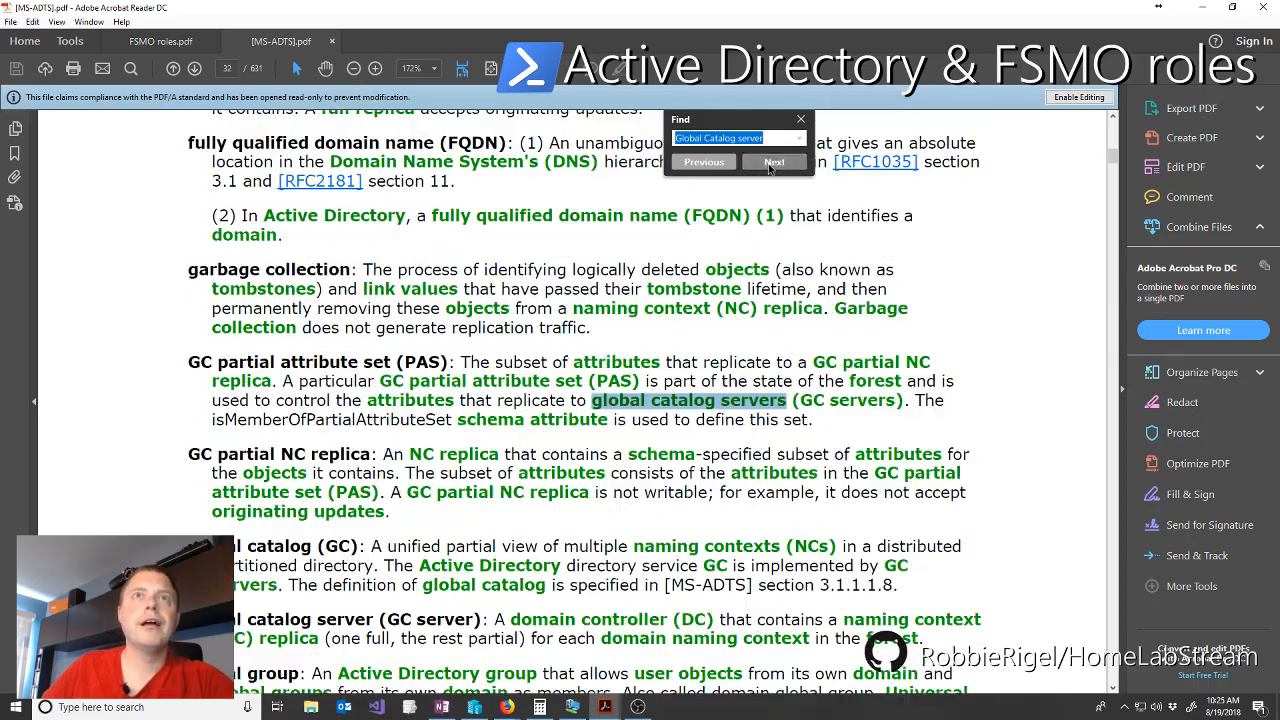
click(771, 163)
click(771, 163)
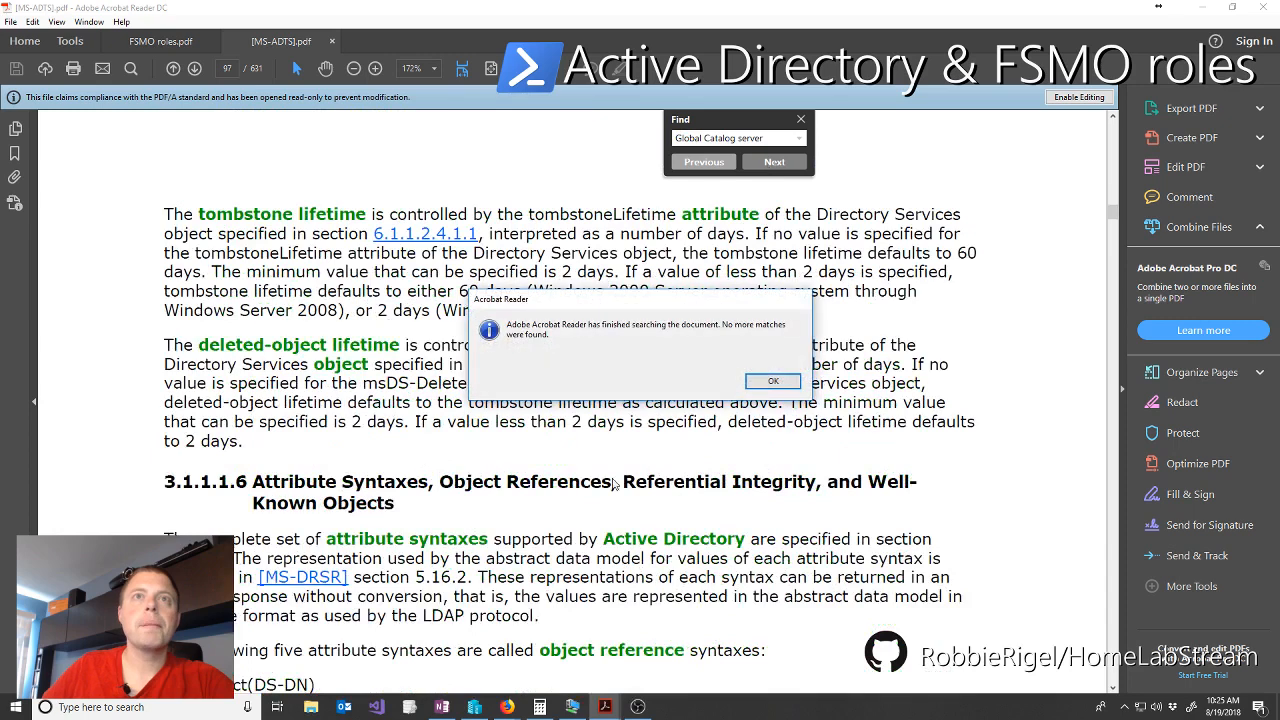
click(773, 382)
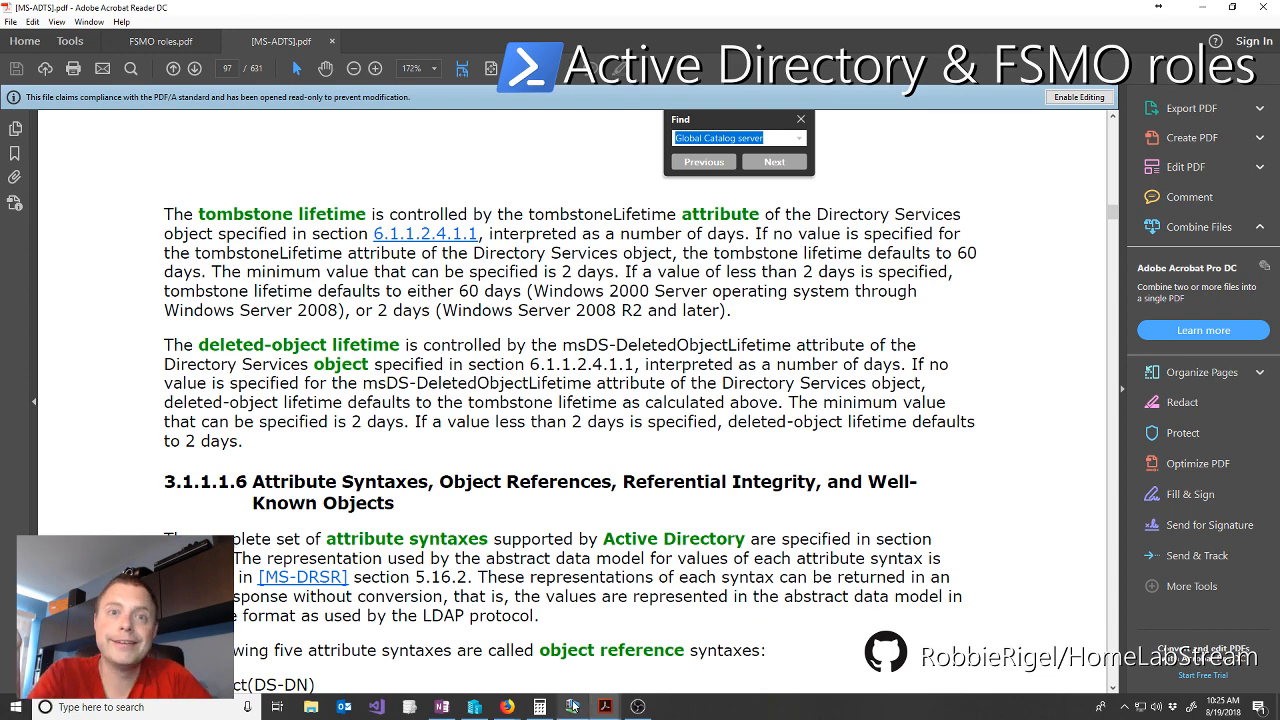
Switch to the BWORLD-DC-01 remote session and review MSRPCE response 876 and DRSR message 884 in the message list
click(572, 706)
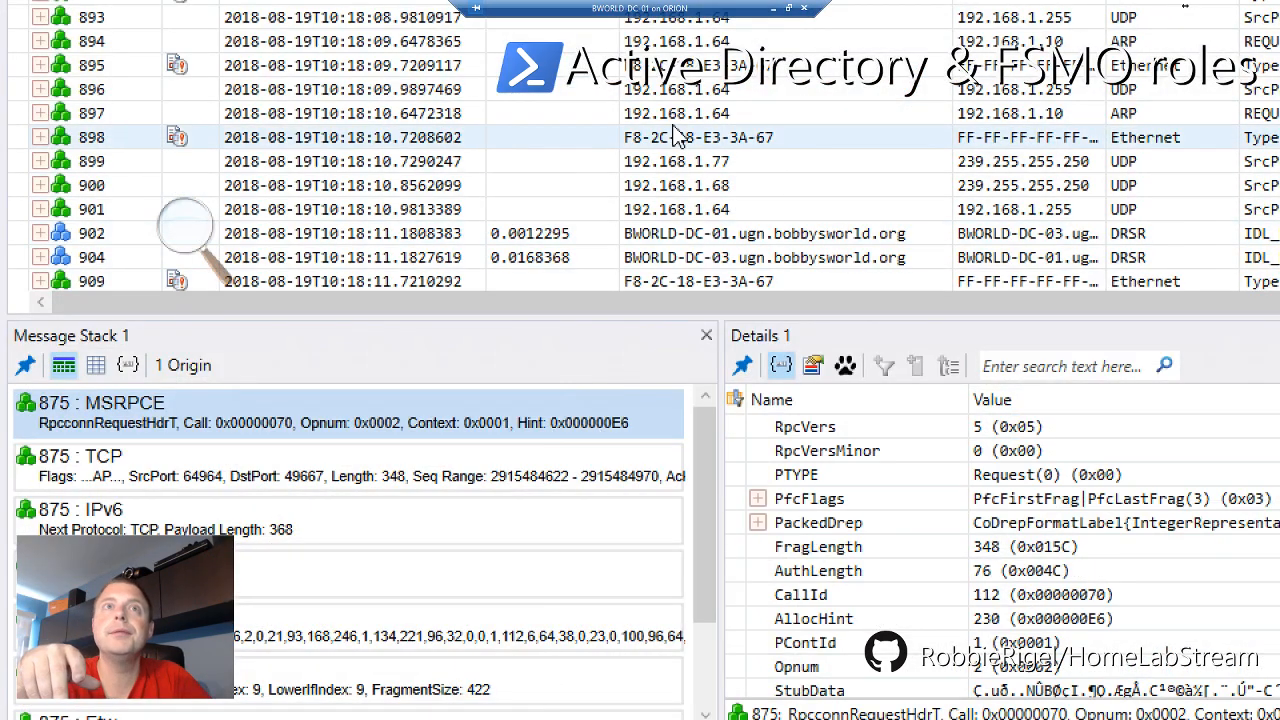
click(560, 187)
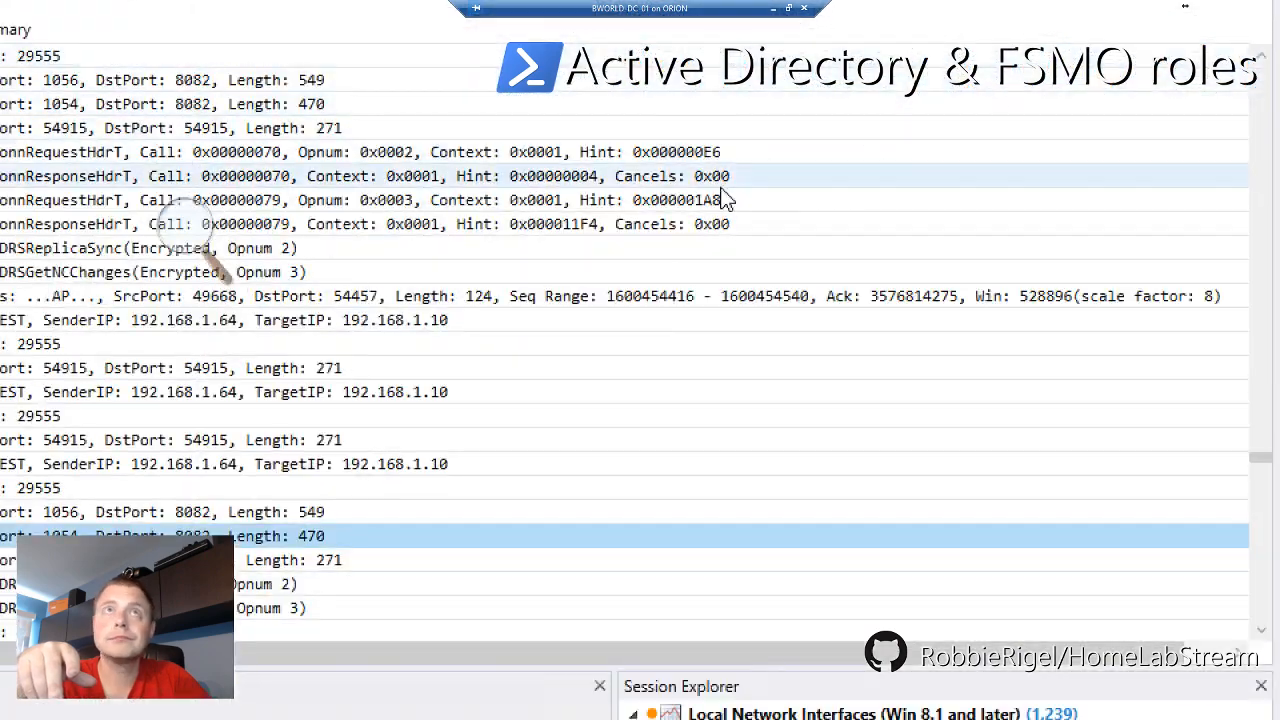
click(721, 184)
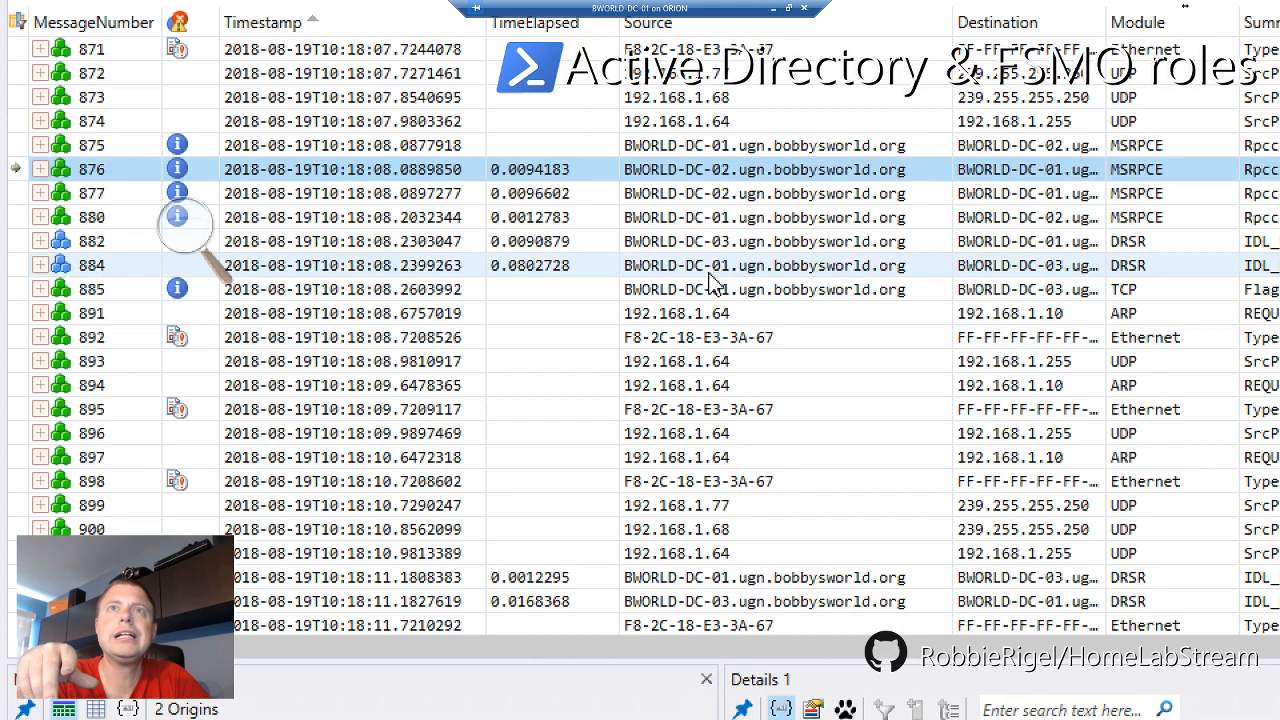
click(715, 270)
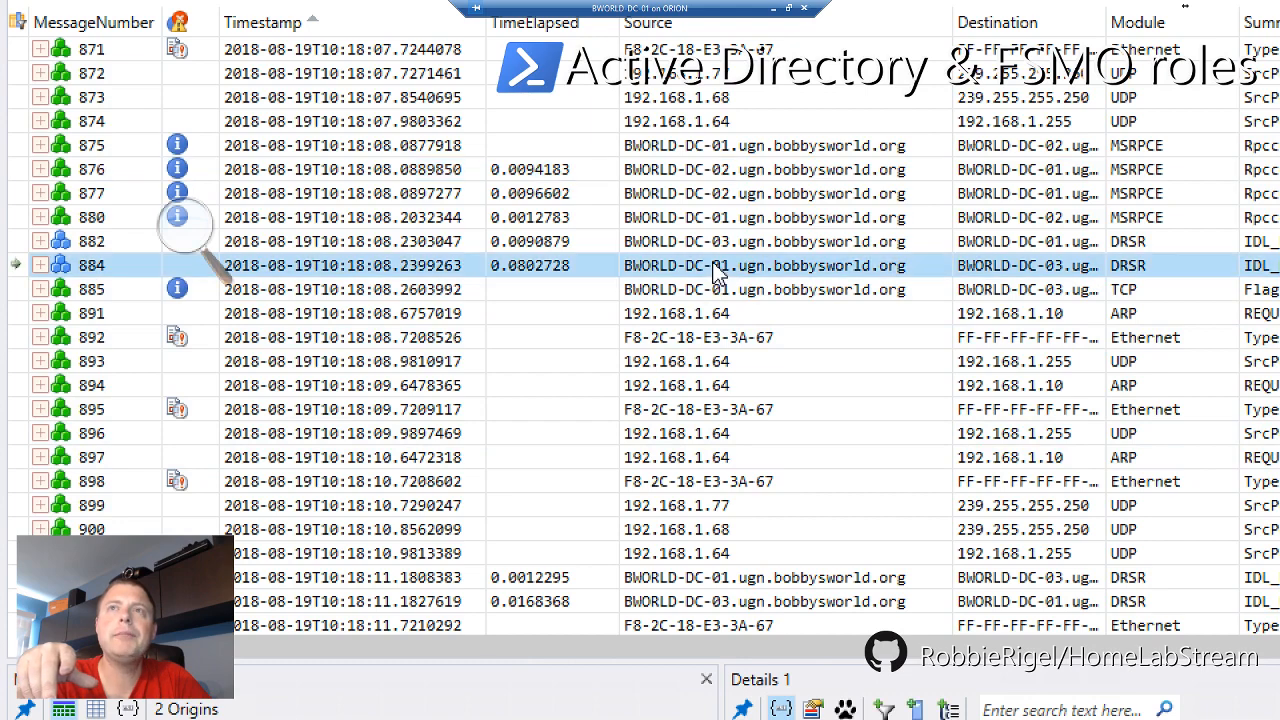
click(710, 529)
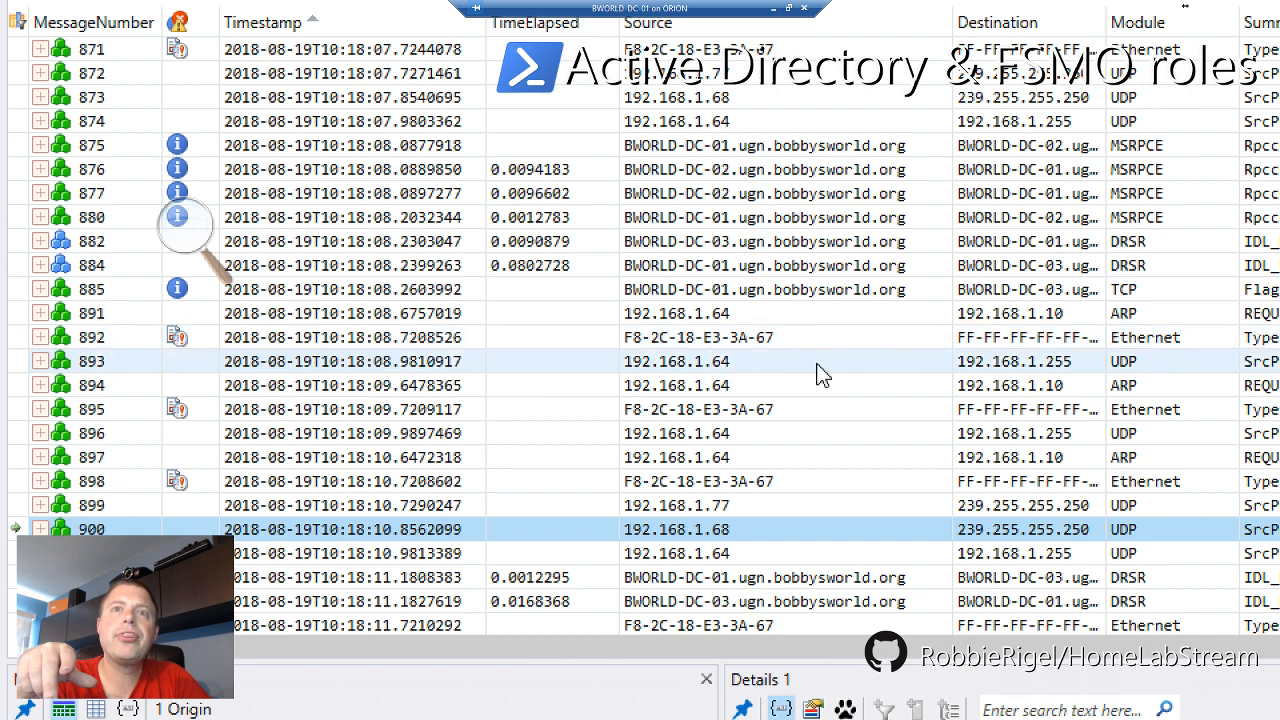
Trace the capture back to the domain controllers' earlier DRSR bind exchange and examine MSRPCE messages 817 and 804
scroll(818, 372, up, 1)
scroll(818, 372, up, 8)
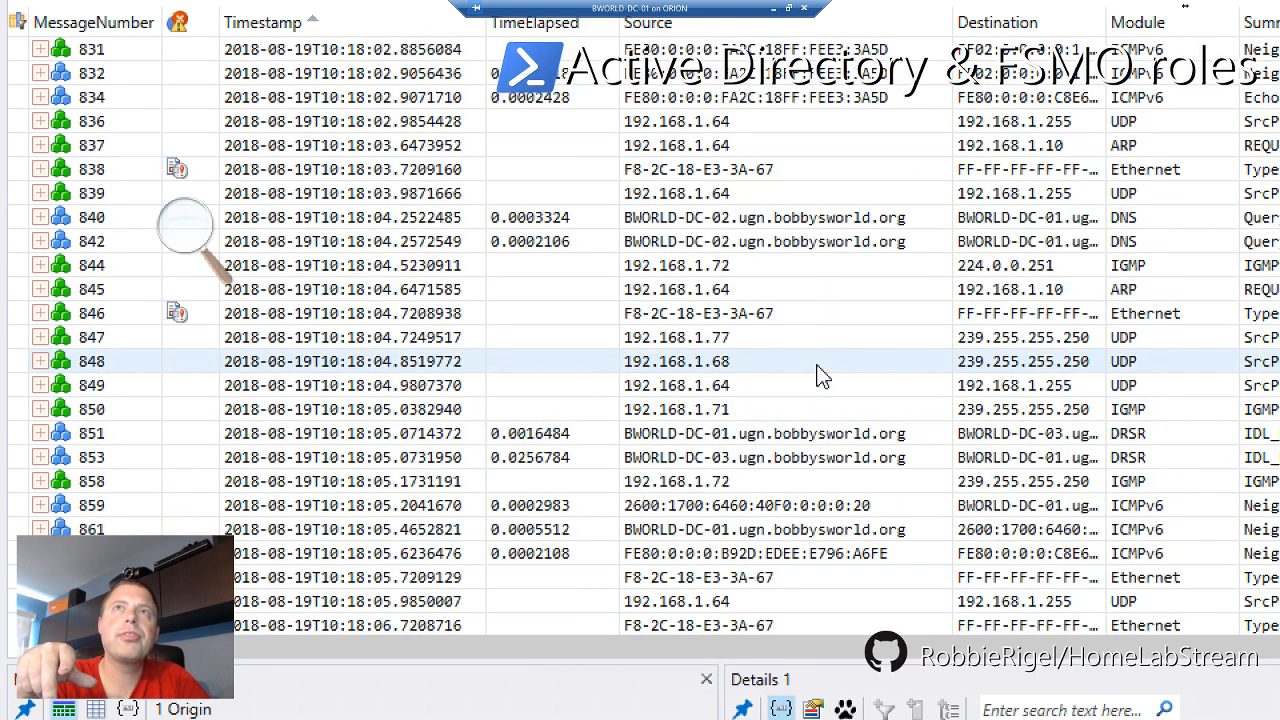
scroll(818, 372, up, 5)
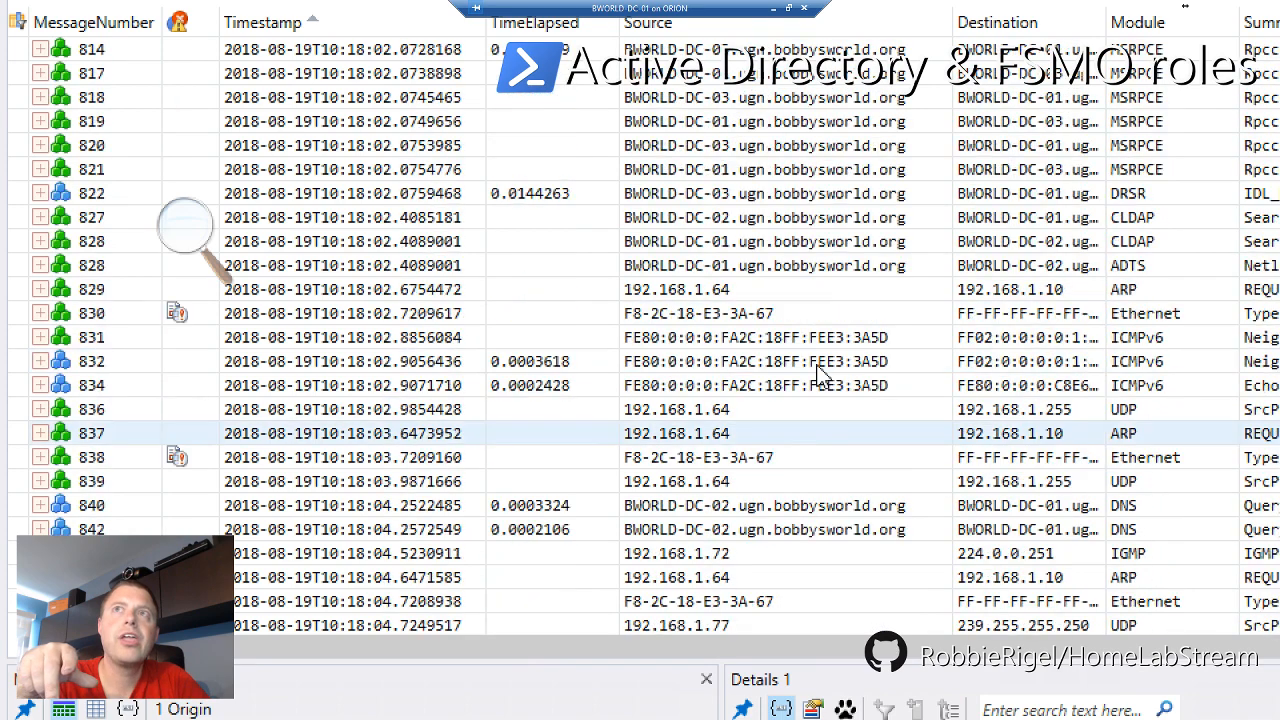
scroll(818, 372, up, 3)
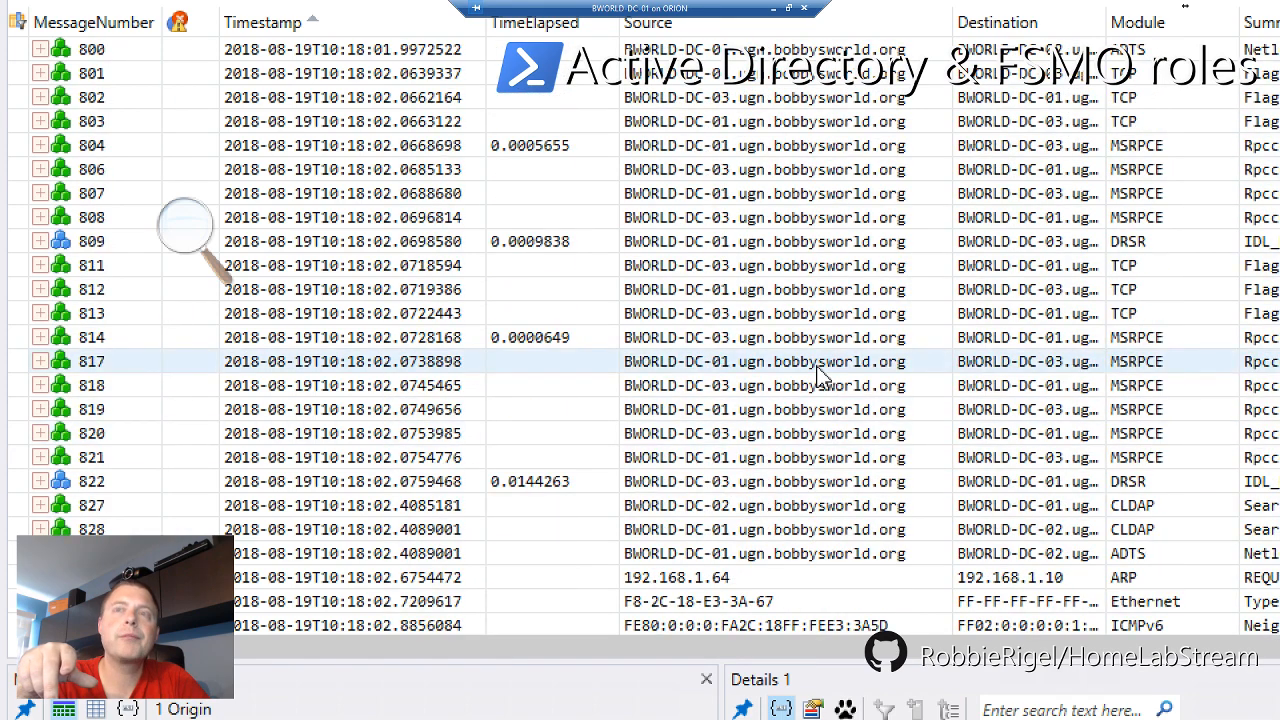
click(818, 368)
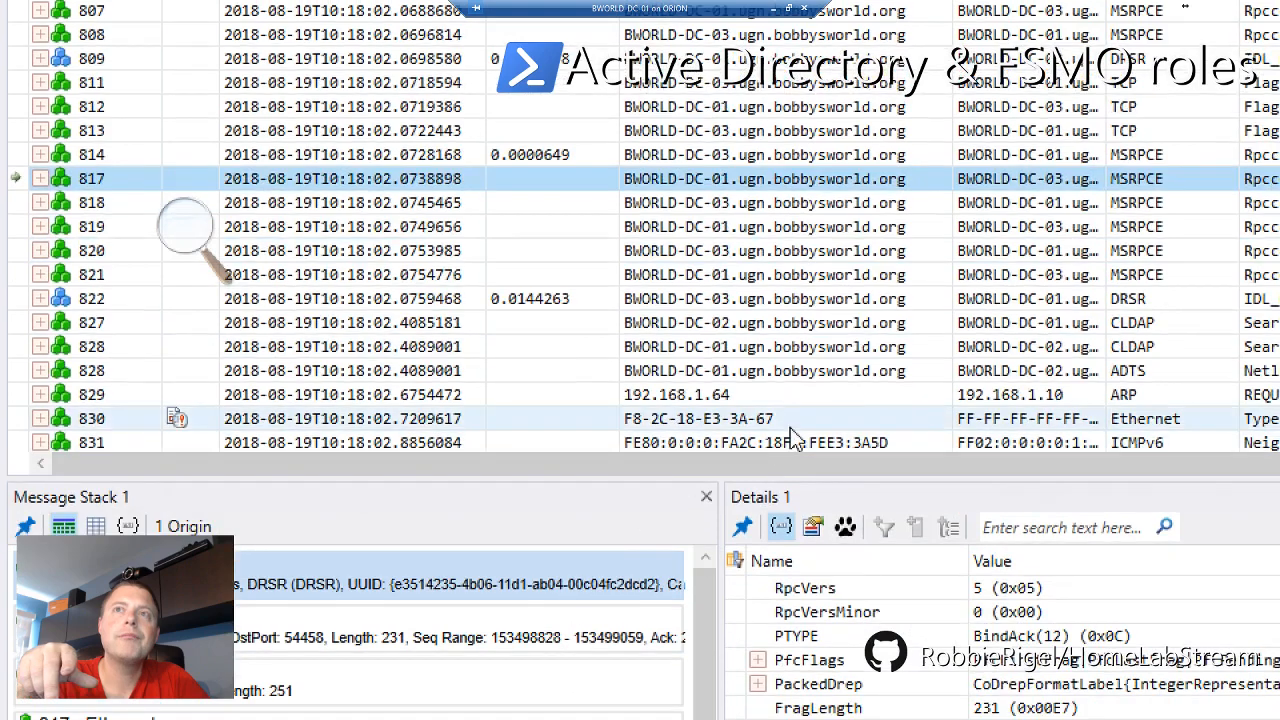
scroll(820, 440, up, 3)
scroll(820, 443, up, 1)
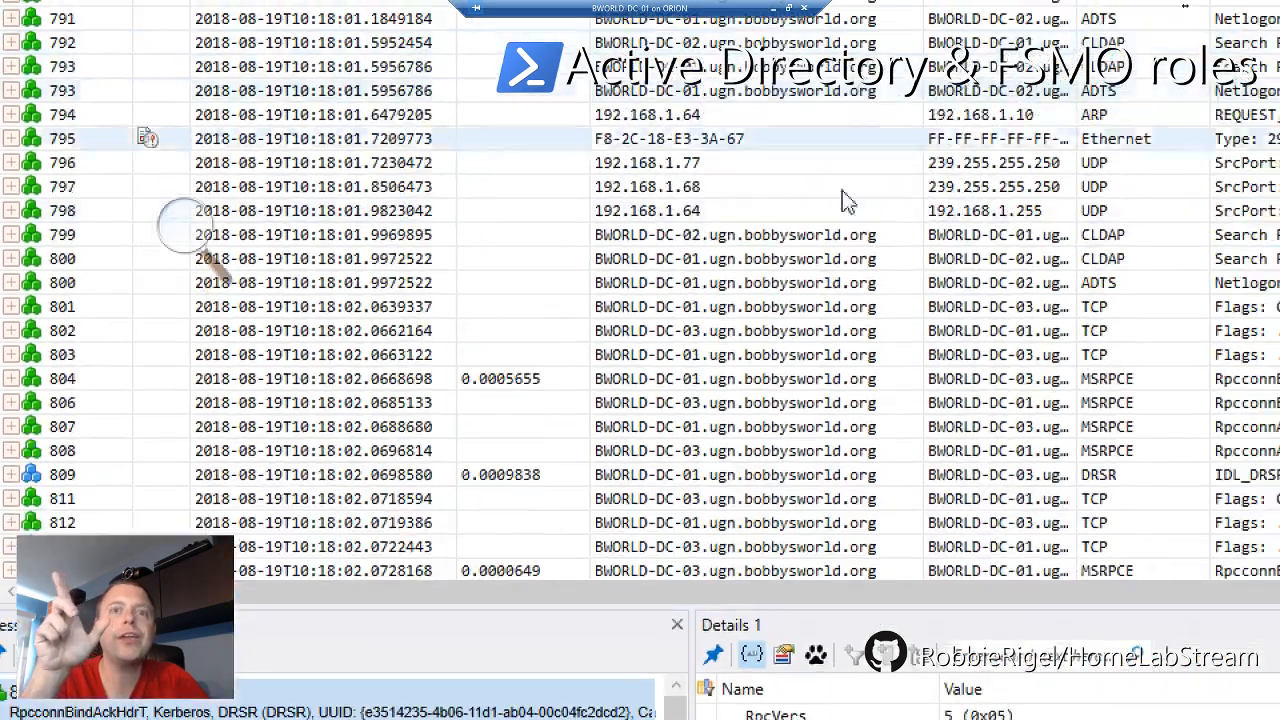
click(690, 250)
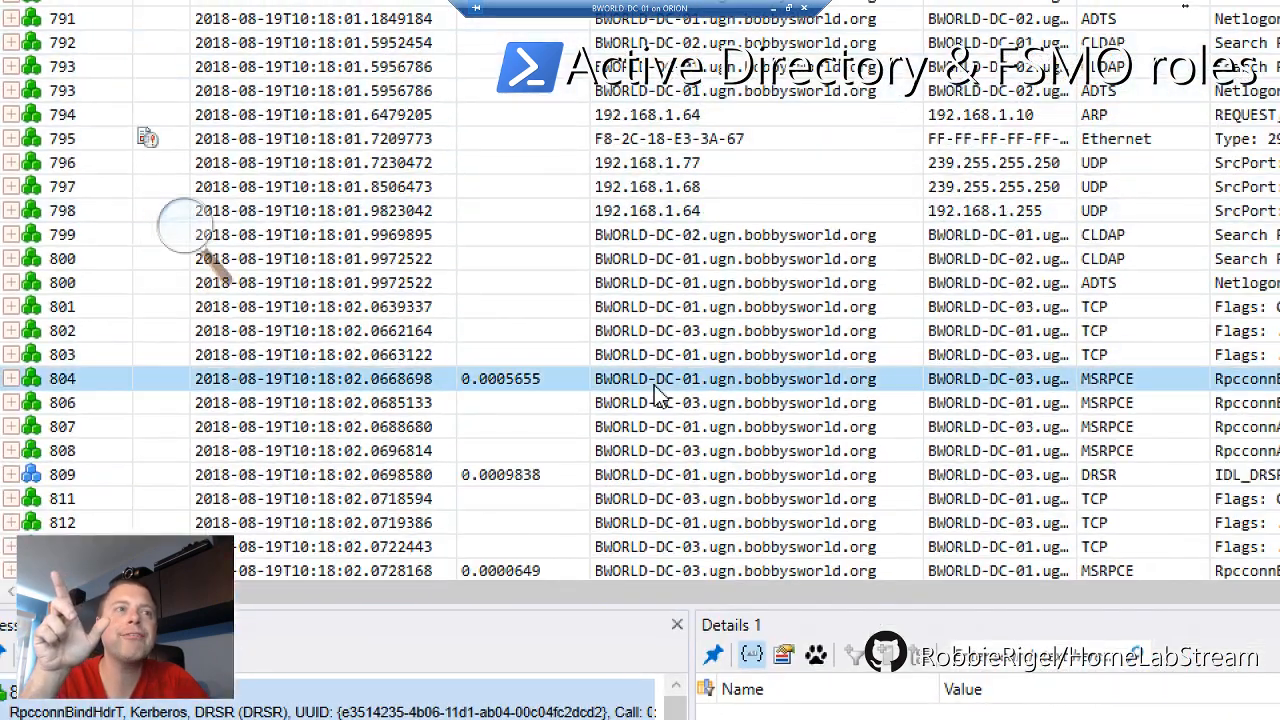
Zoom the Magnifier back out and examine the CLDAP RootDSE search request 799 and its result, message 800
click(177, 229)
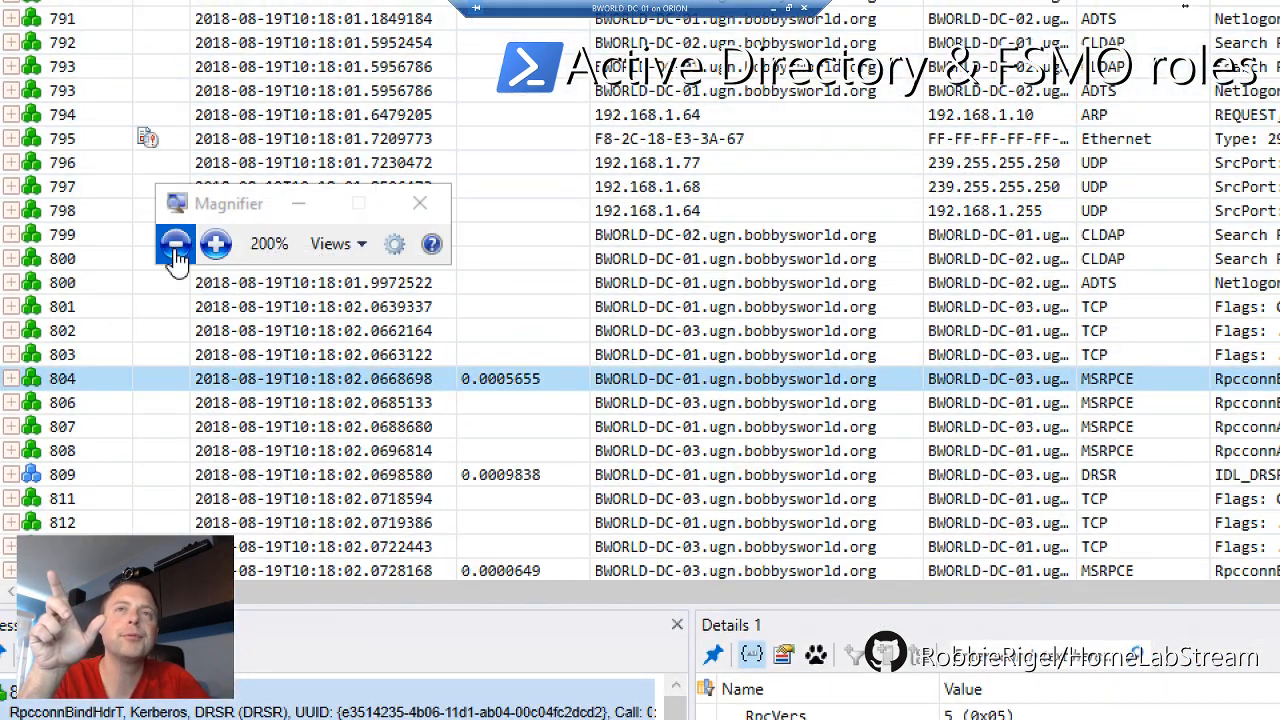
click(174, 243)
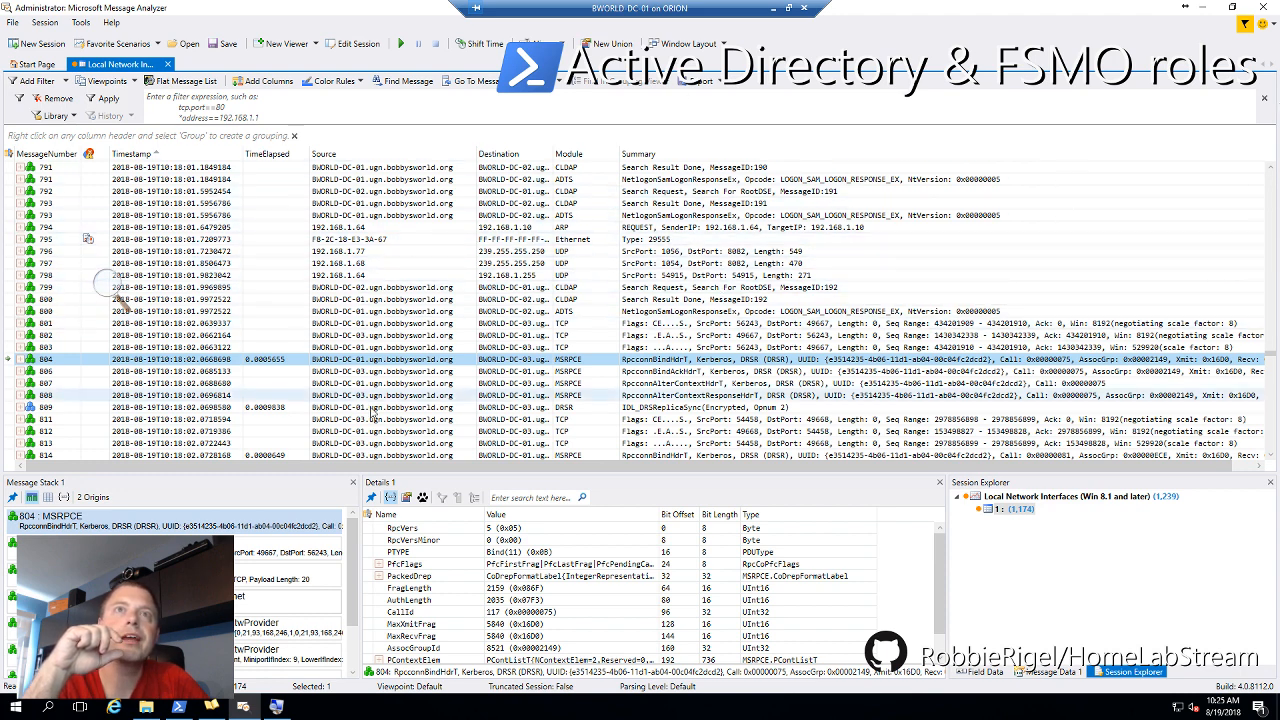
click(587, 301)
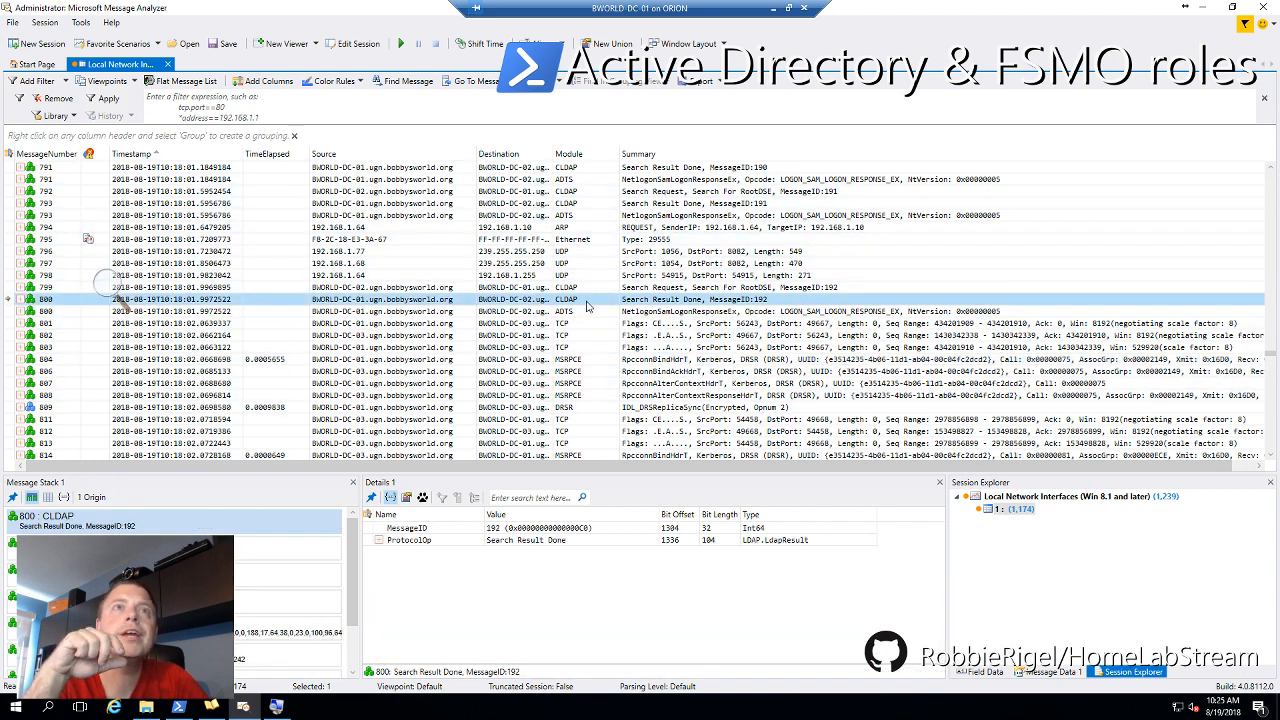
click(588, 290)
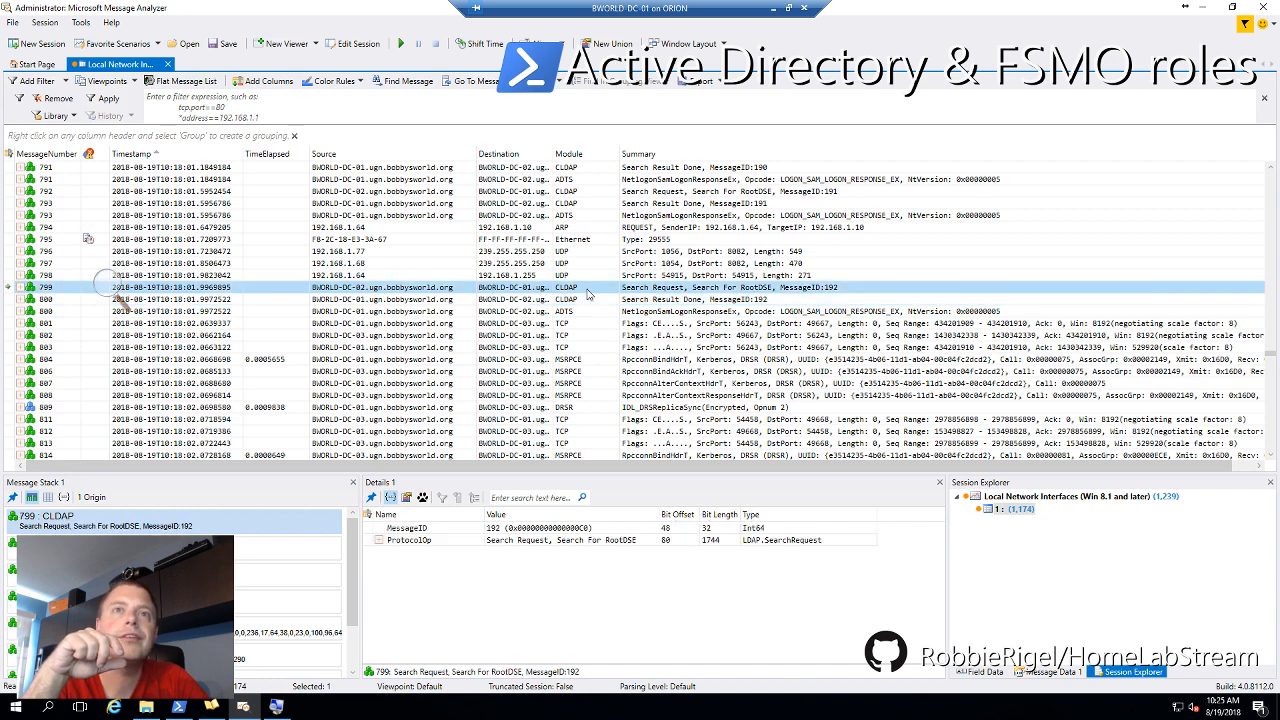
click(592, 300)
key(Up)
scroll(595, 310, up, 3)
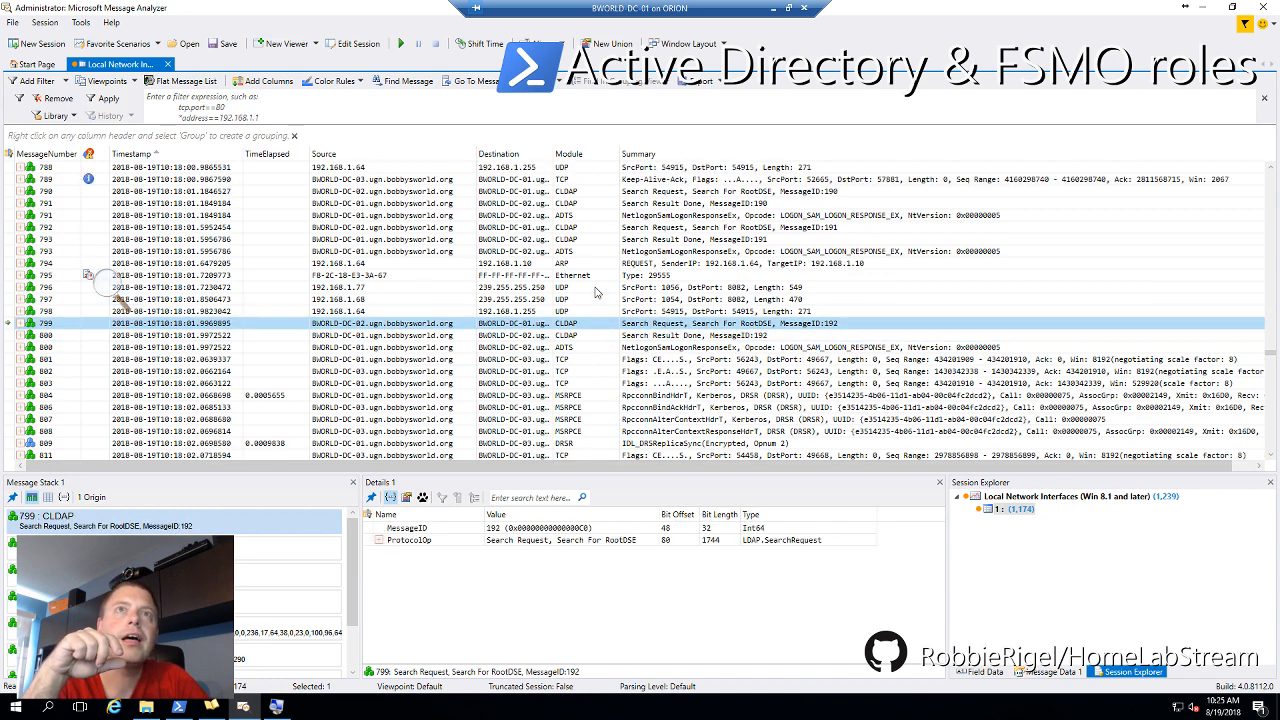
Examine CLDAP search result 793 and the CLDAP, ADTS and TCP messages that precede it
click(596, 311)
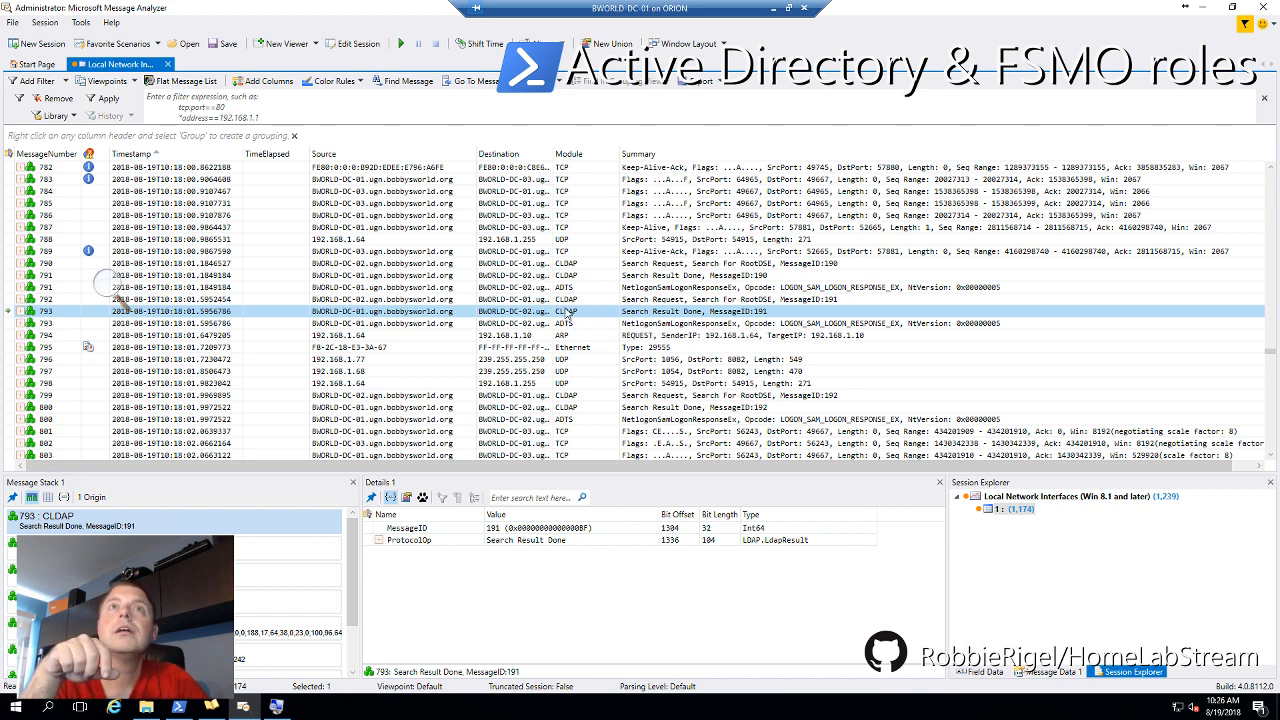
scroll(567, 311, up, 3)
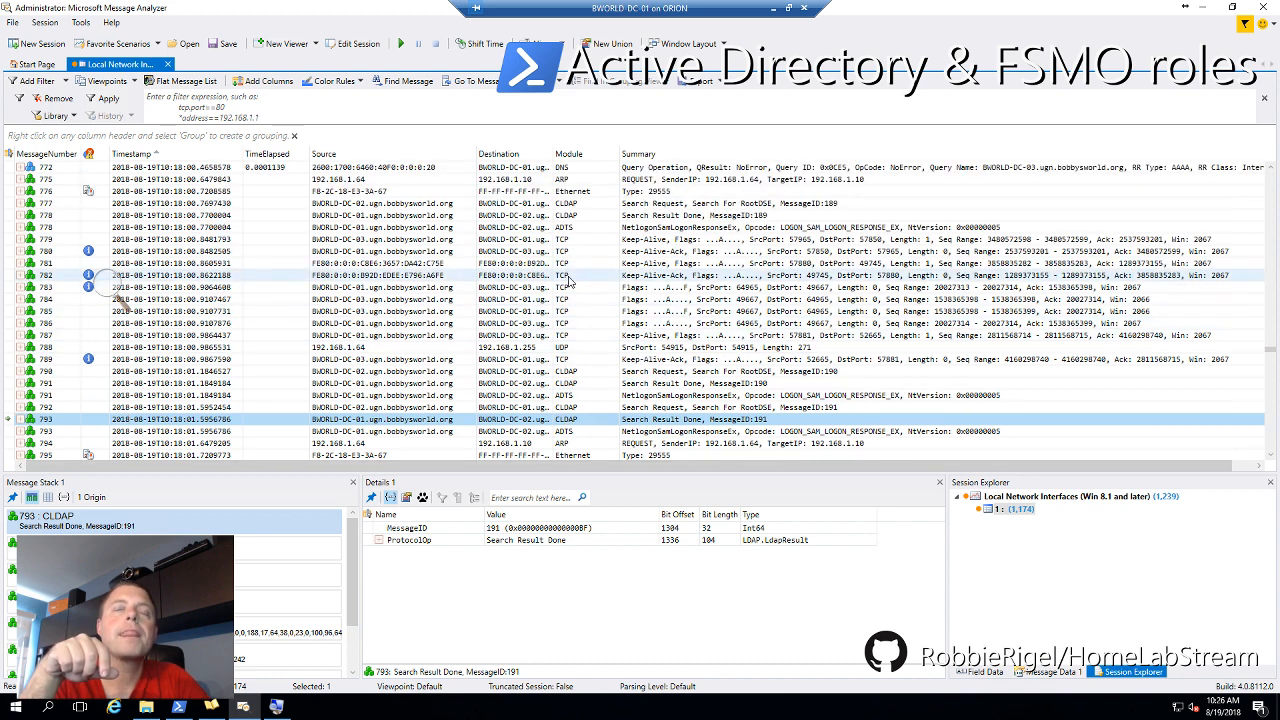
scroll(568, 281, up, 2)
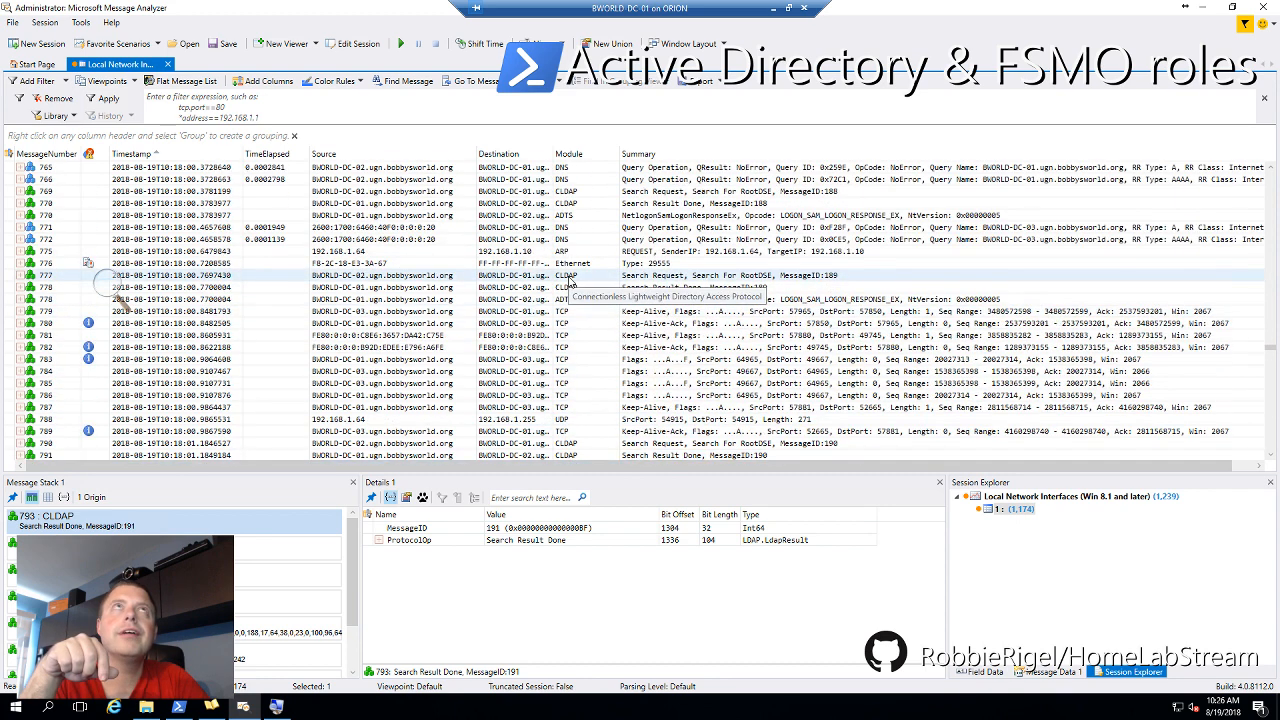
scroll(568, 281, down, 2)
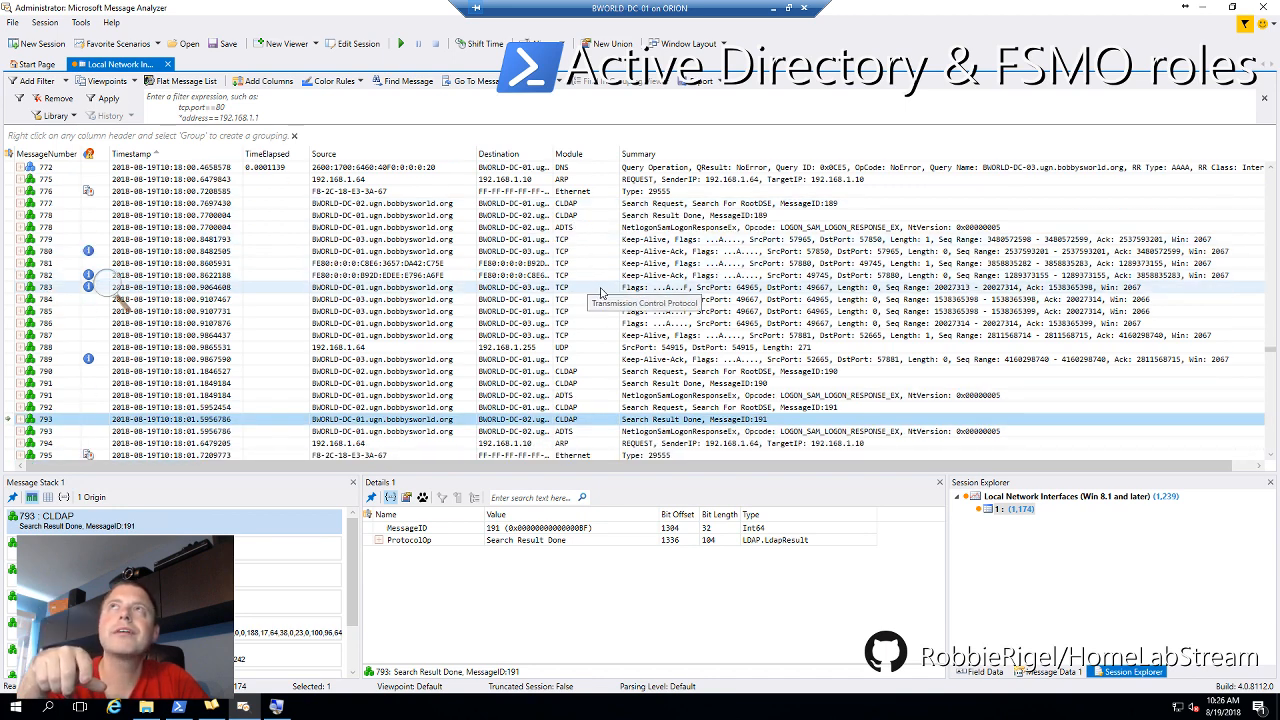
scroll(601, 291, up, 2)
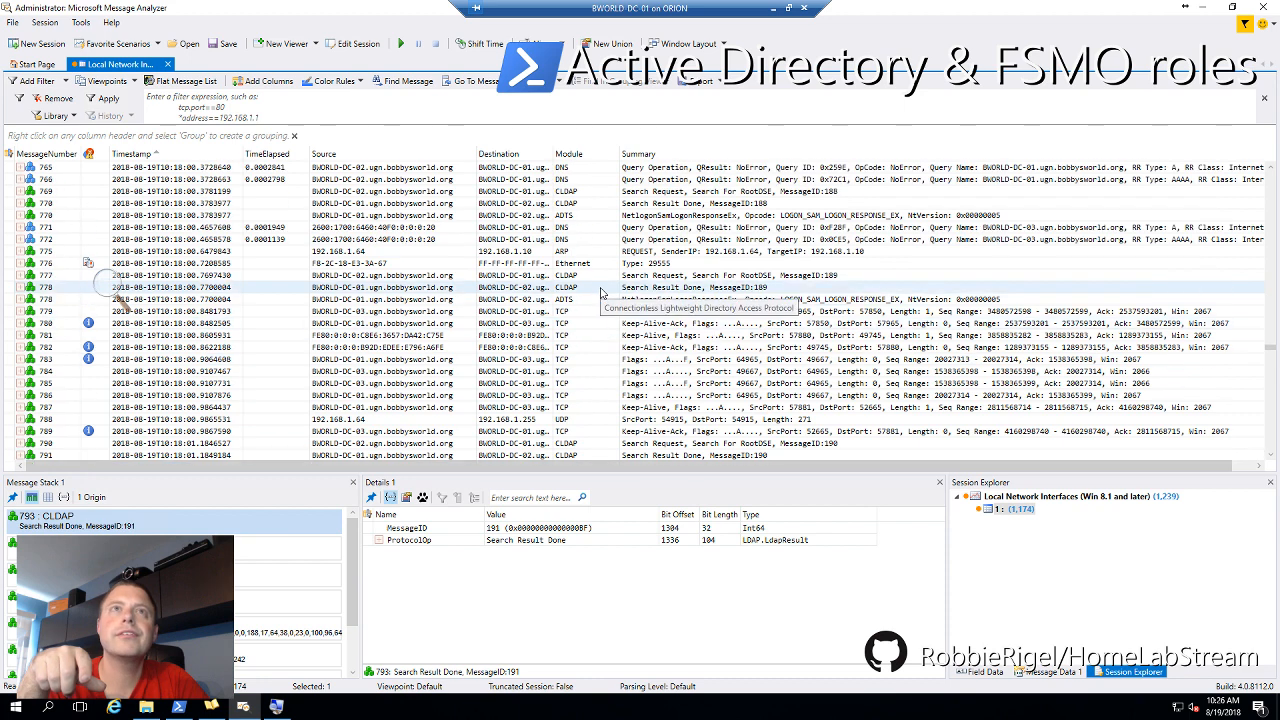
Minimize Message Analyzer to return to the PowerShell window
click(1185, 7)
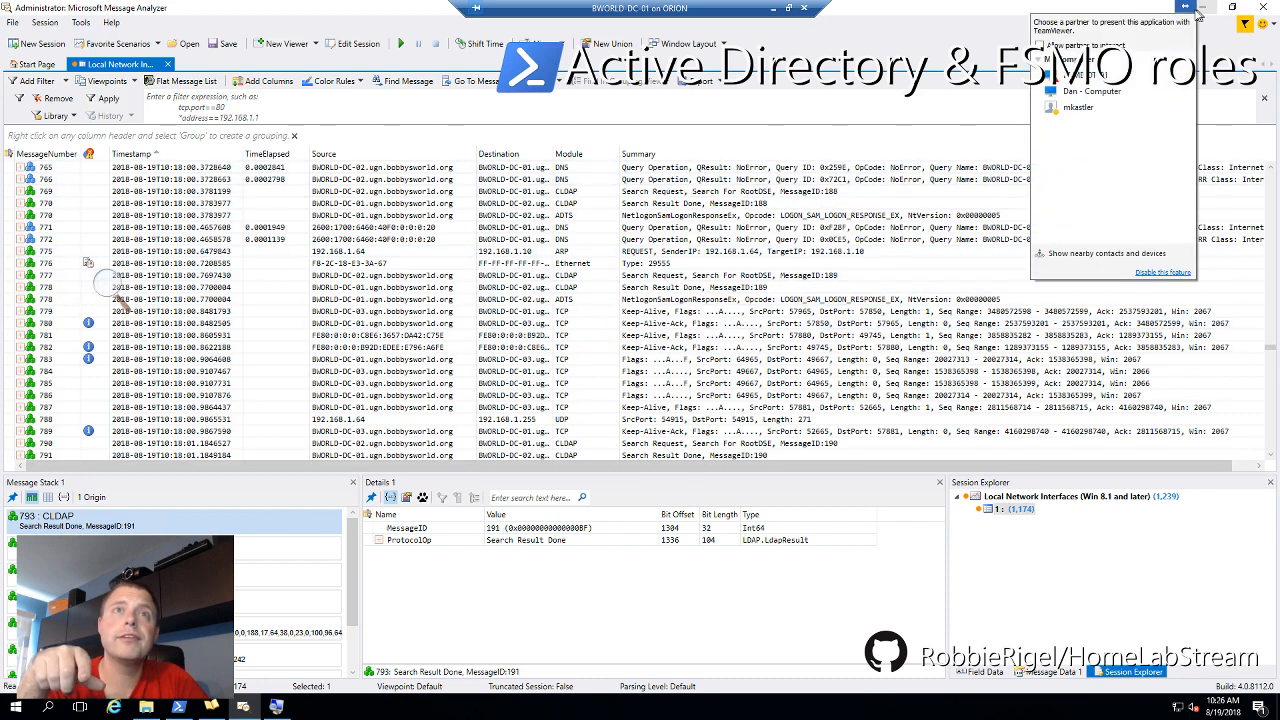
click(990, 249)
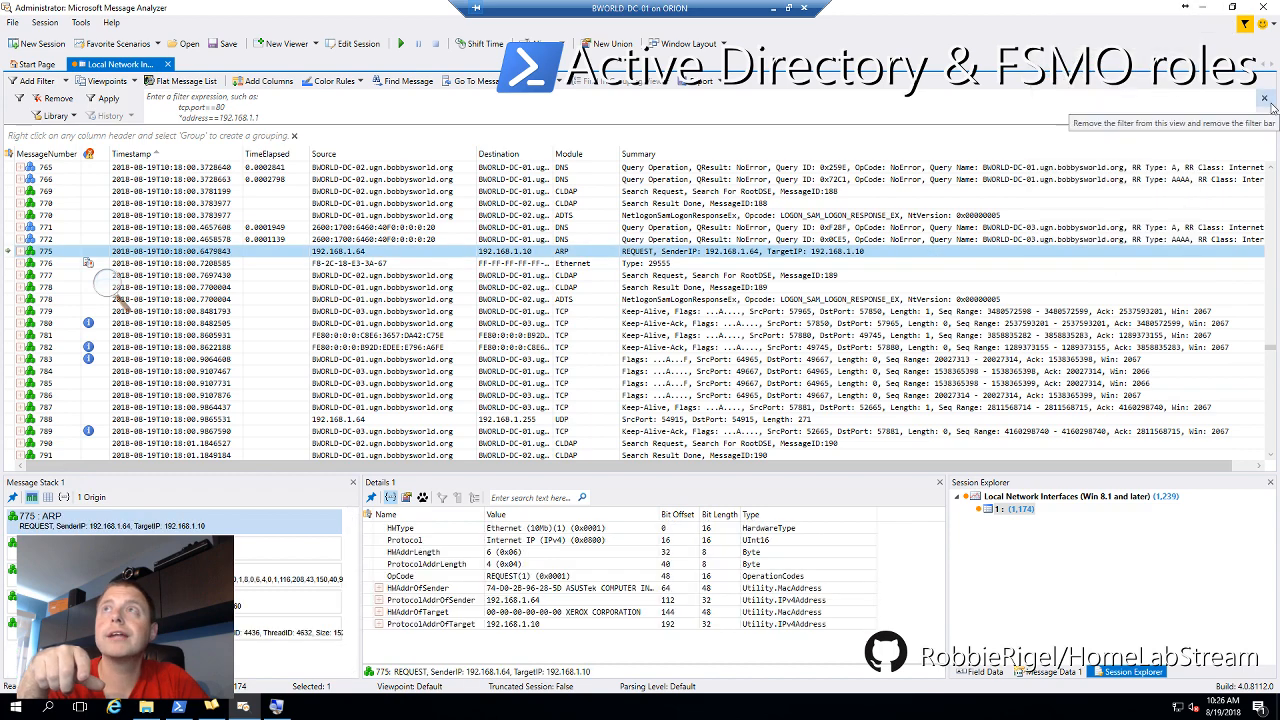
click(1206, 10)
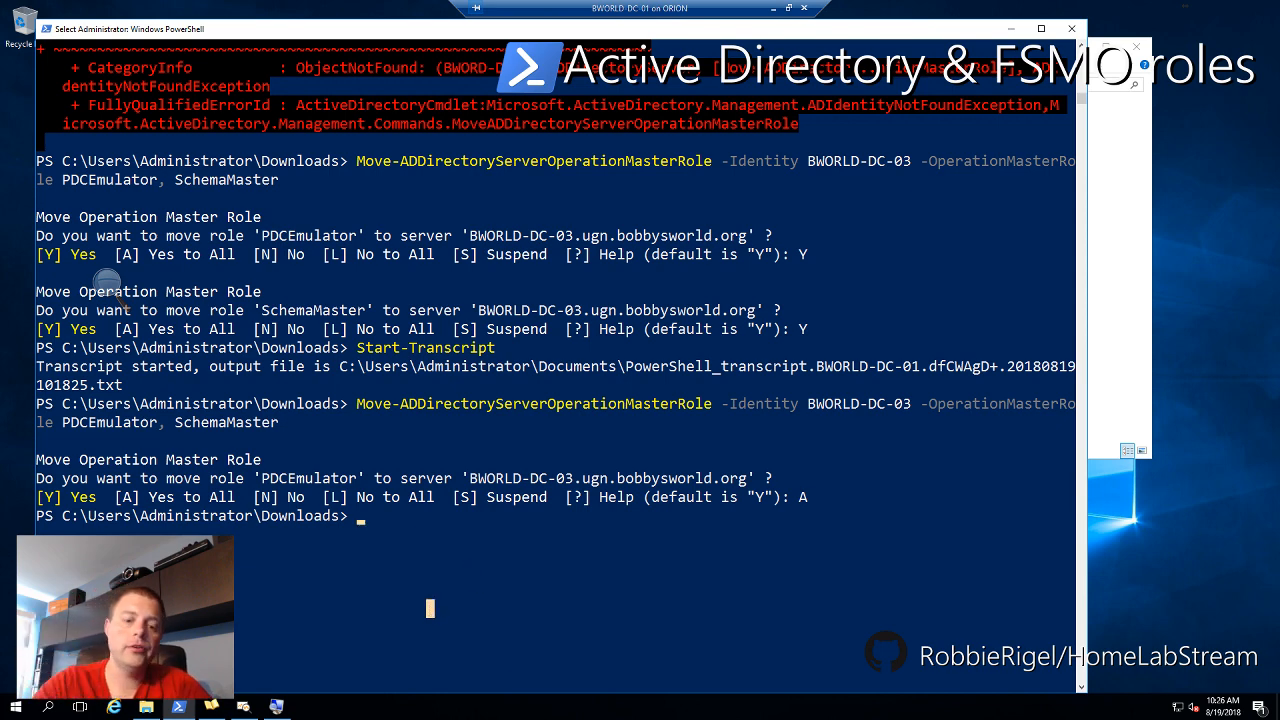
Enter the command Get-ADDomainController bworld-dc-03 at the PowerShell prompt without running it
text(get-addomain)
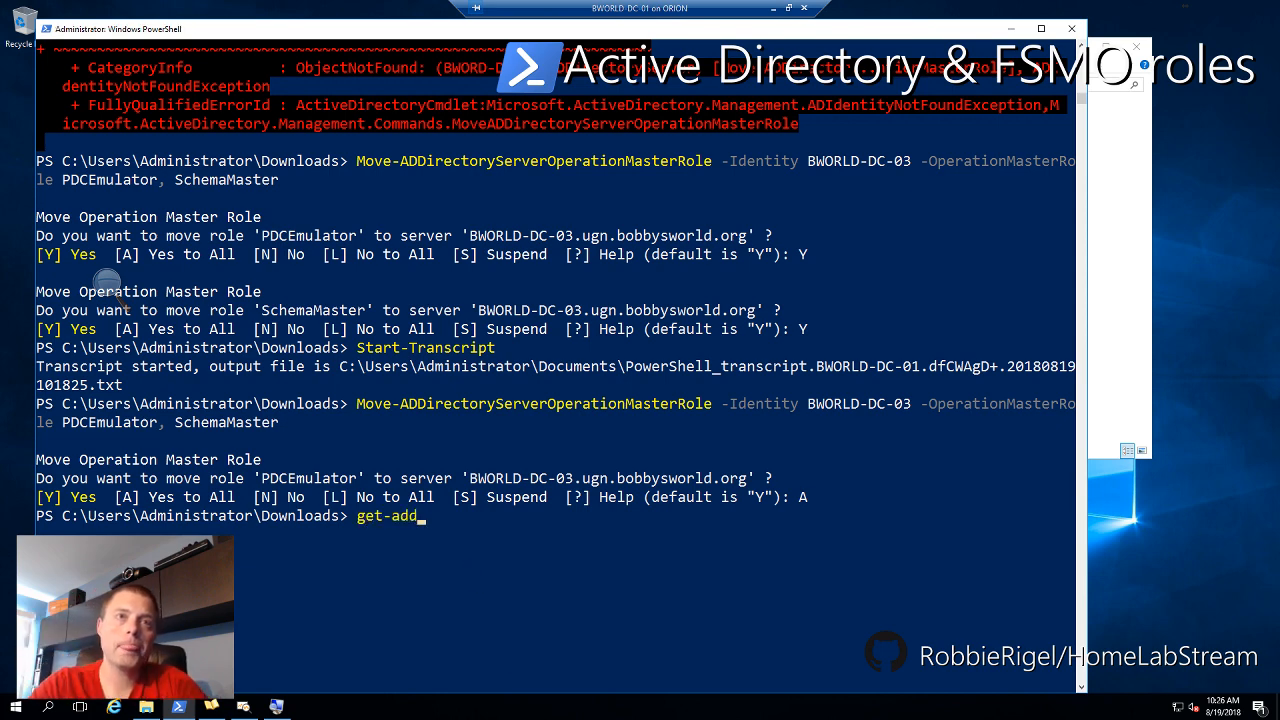
key(Tab)
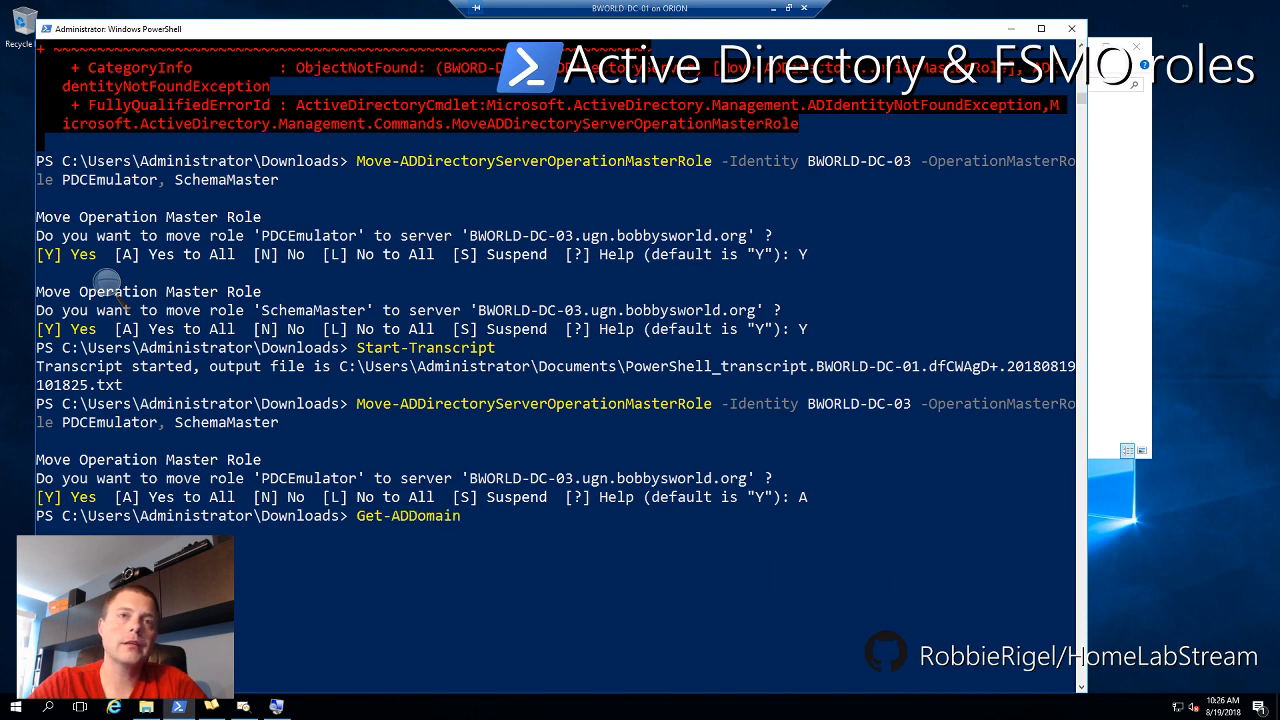
text(c)
key(Tab)
text(w)
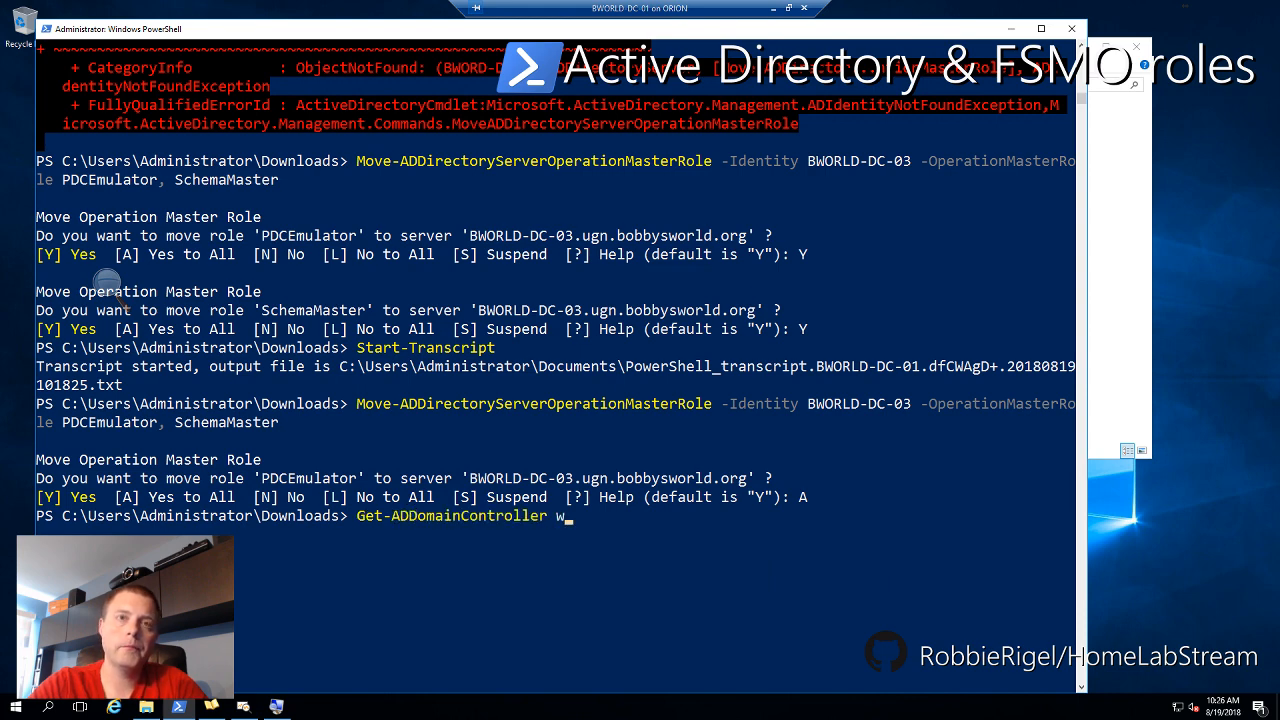
key(BackSpace)
text(bworld)
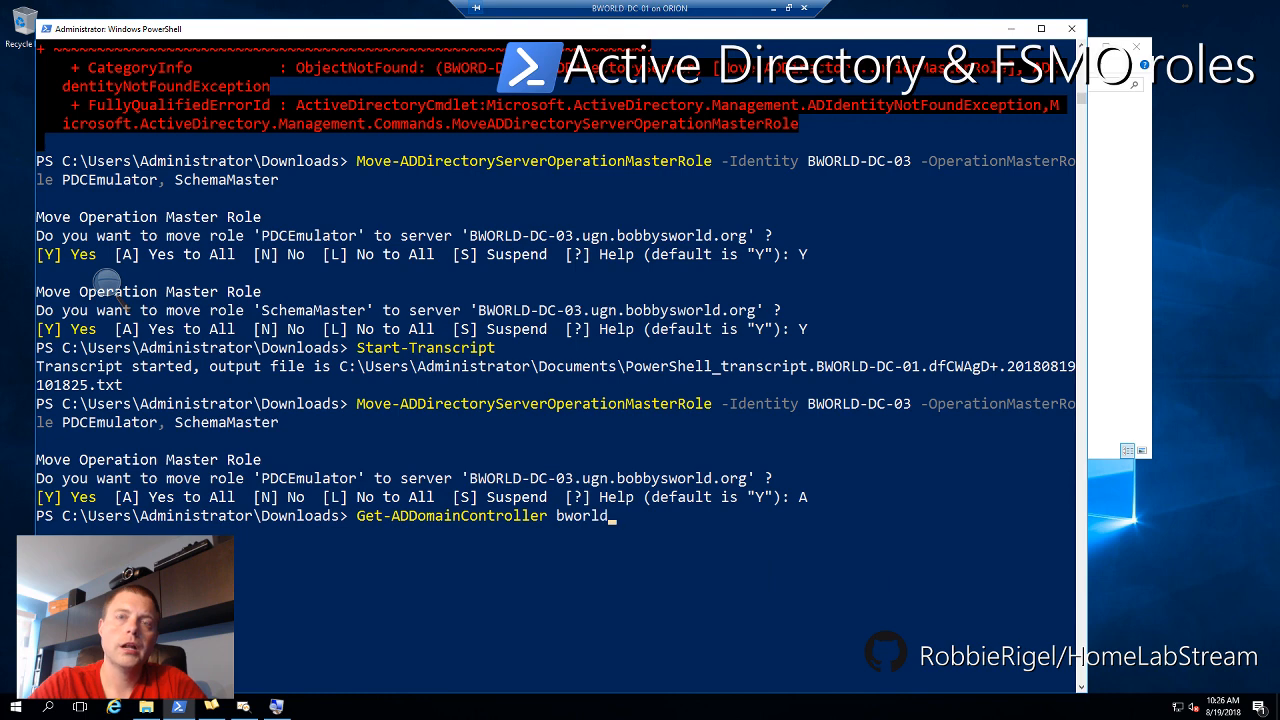
text(-dc-03)
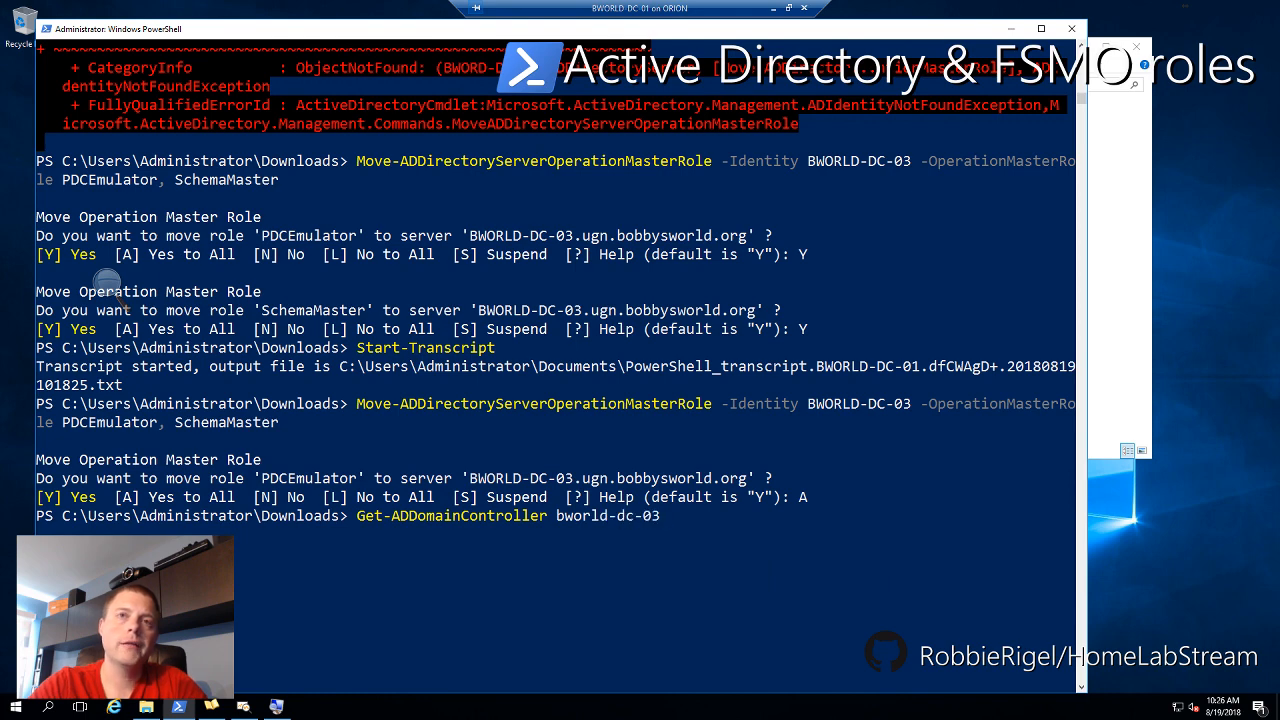
text( -)
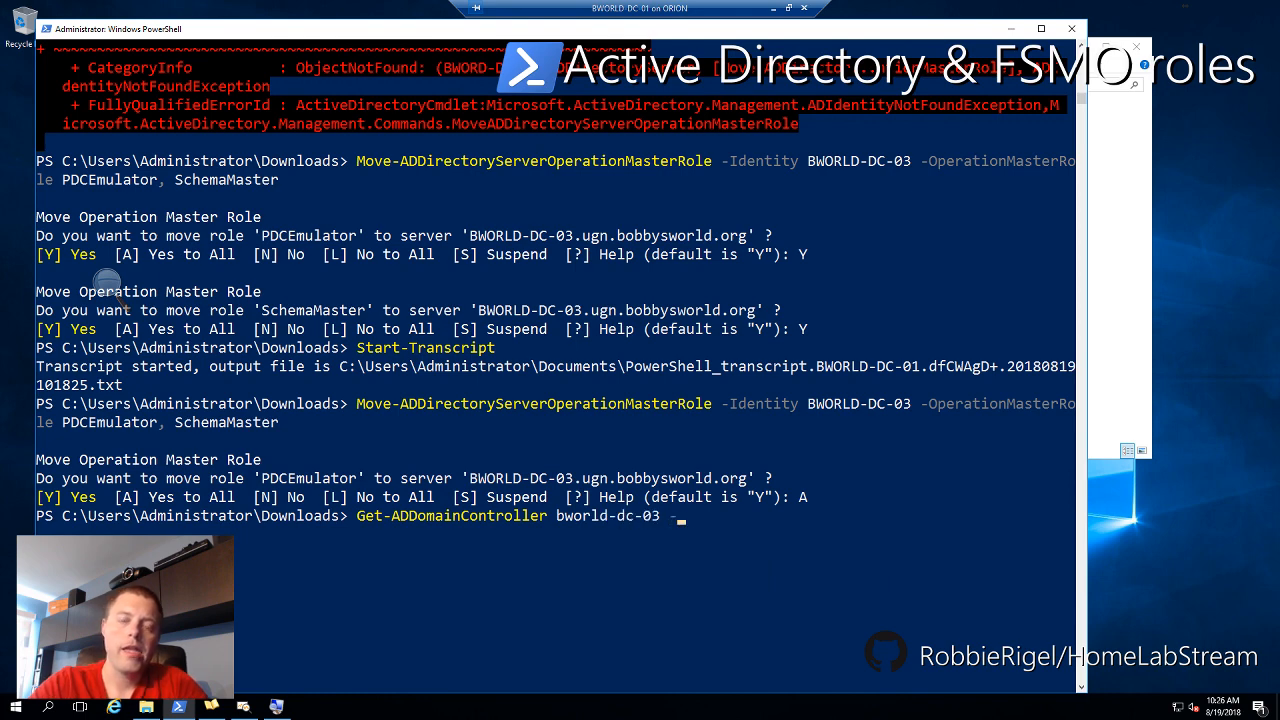
text(pr)
key(BackSpace)
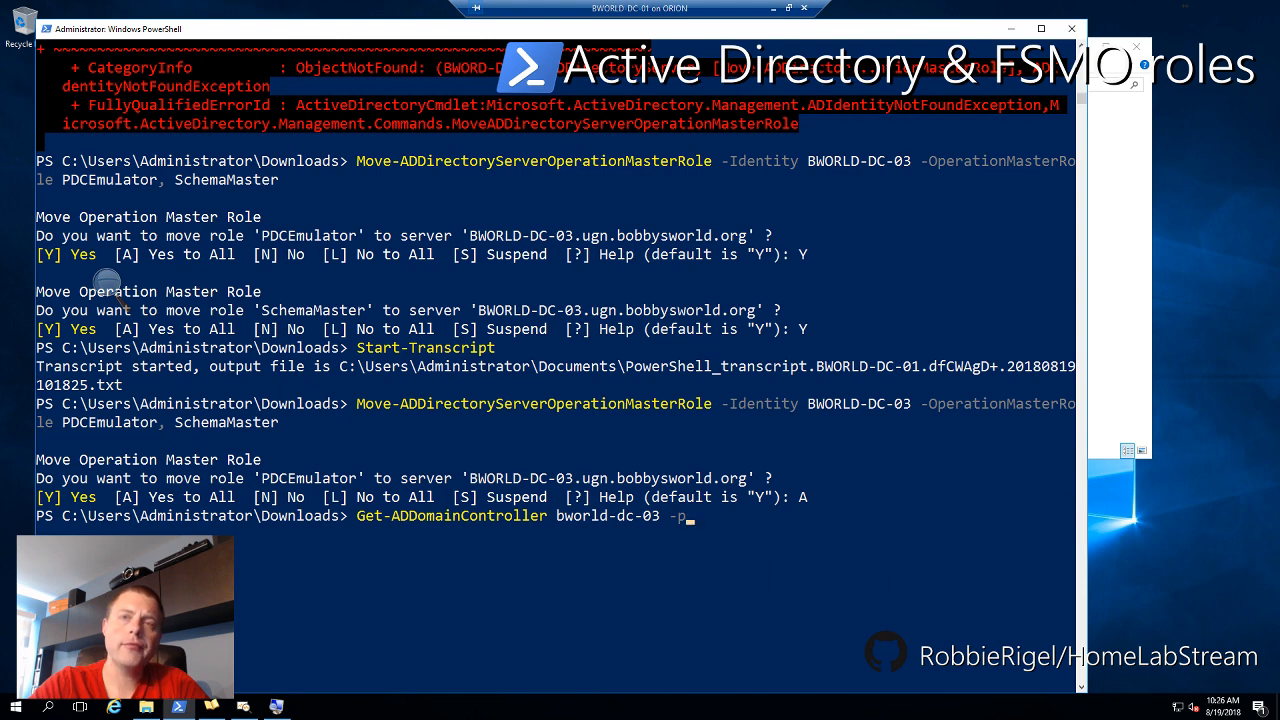
text(rop)
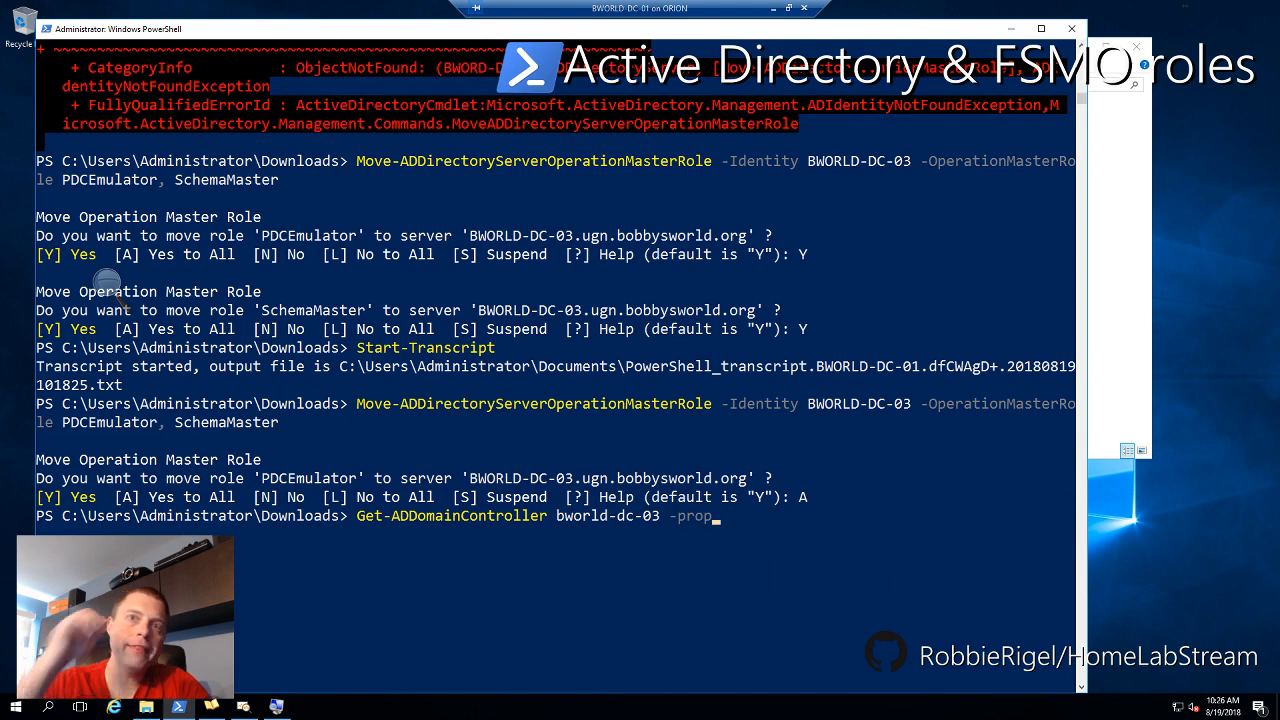
key(BackSpace)
key(BackSpace)
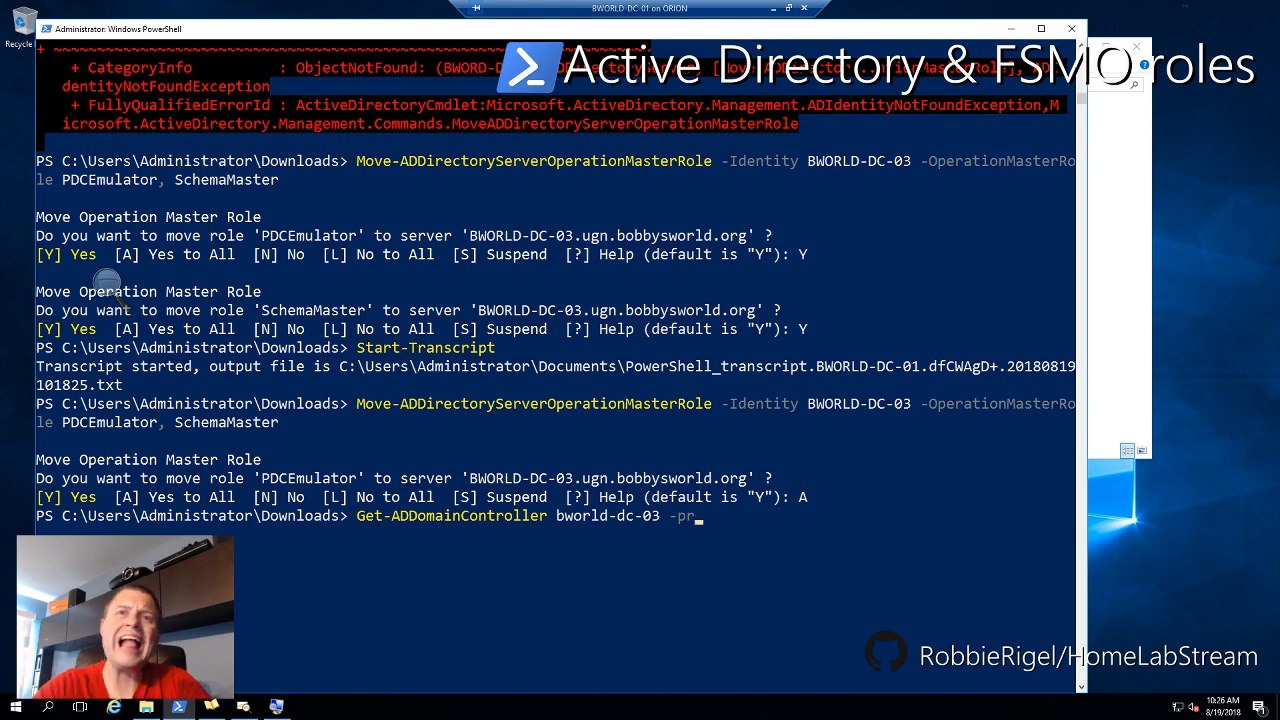
text(i)
key(BackSpace)
text(op)
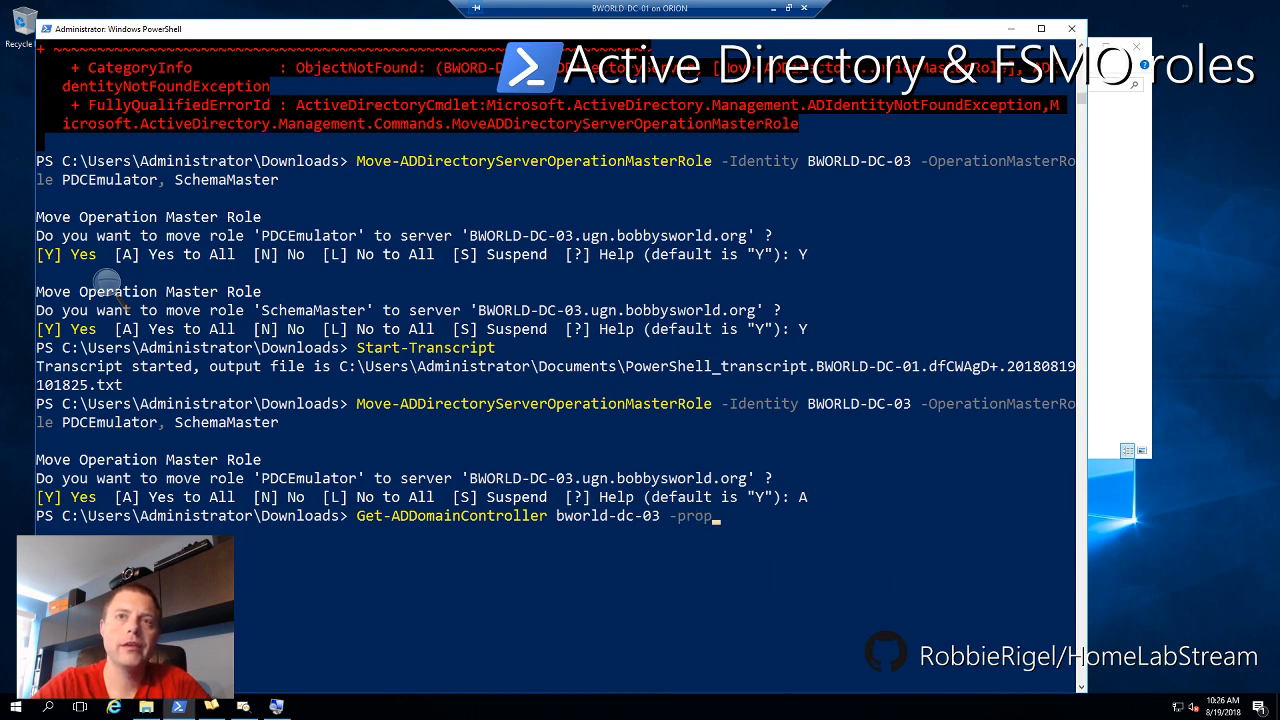
key(BackSpace)
key(BackSpace)
key(BackSpace)
key(BackSpace)
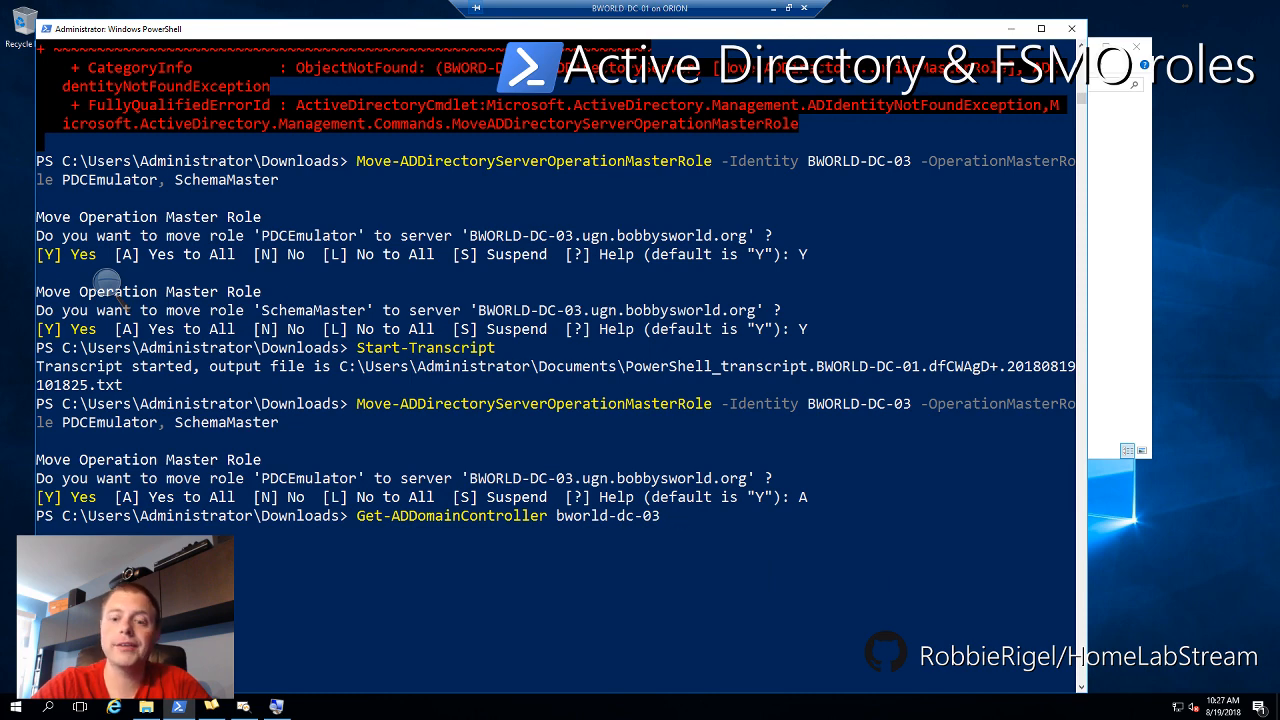
text(Pr)
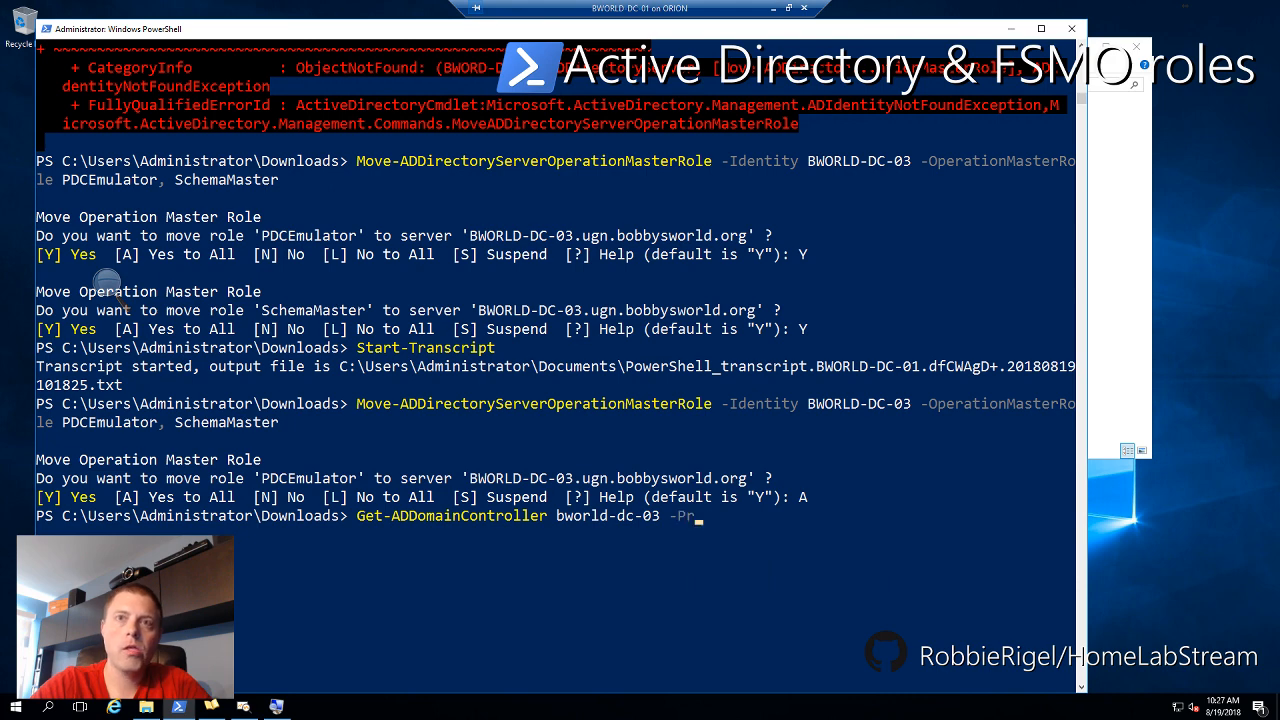
text(operties)
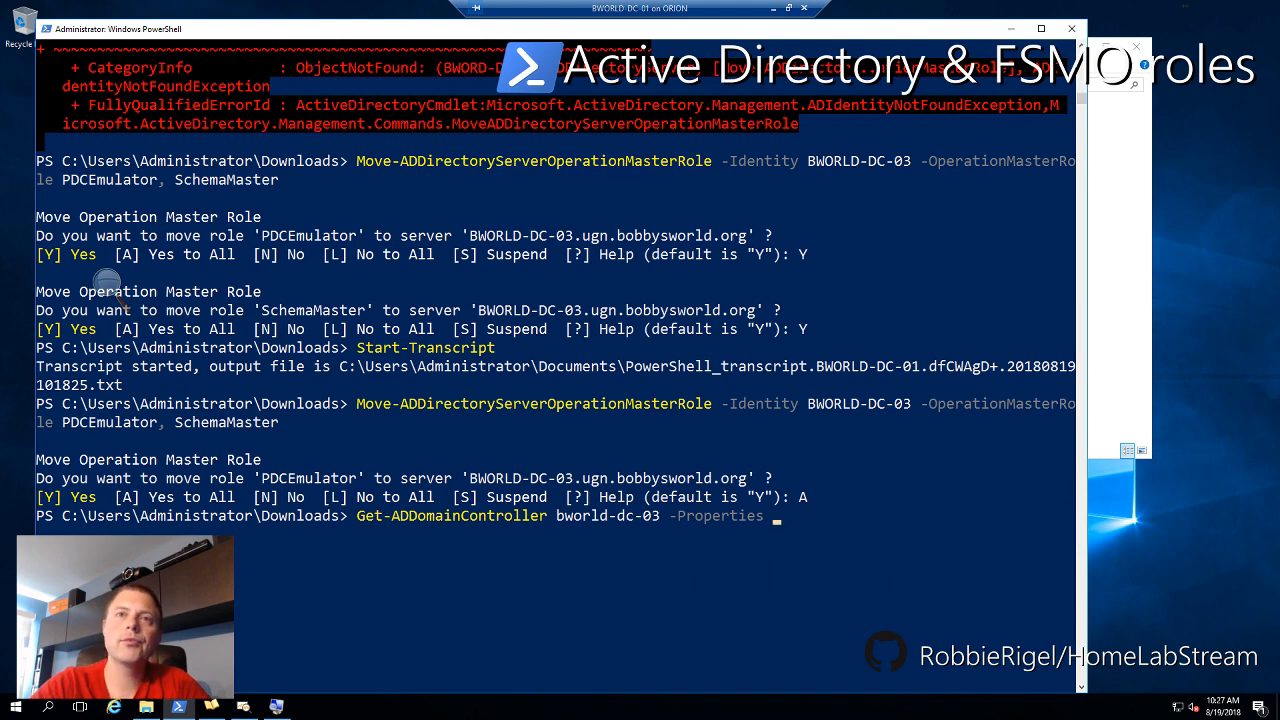
key(BackSpace)
key(BackSpace)
key(BackSpace)
key(BackSpace)
key(BackSpace)
key(BackSpace)
key(BackSpace)
key(BackSpace)
key(BackSpace)
key(BackSpace)
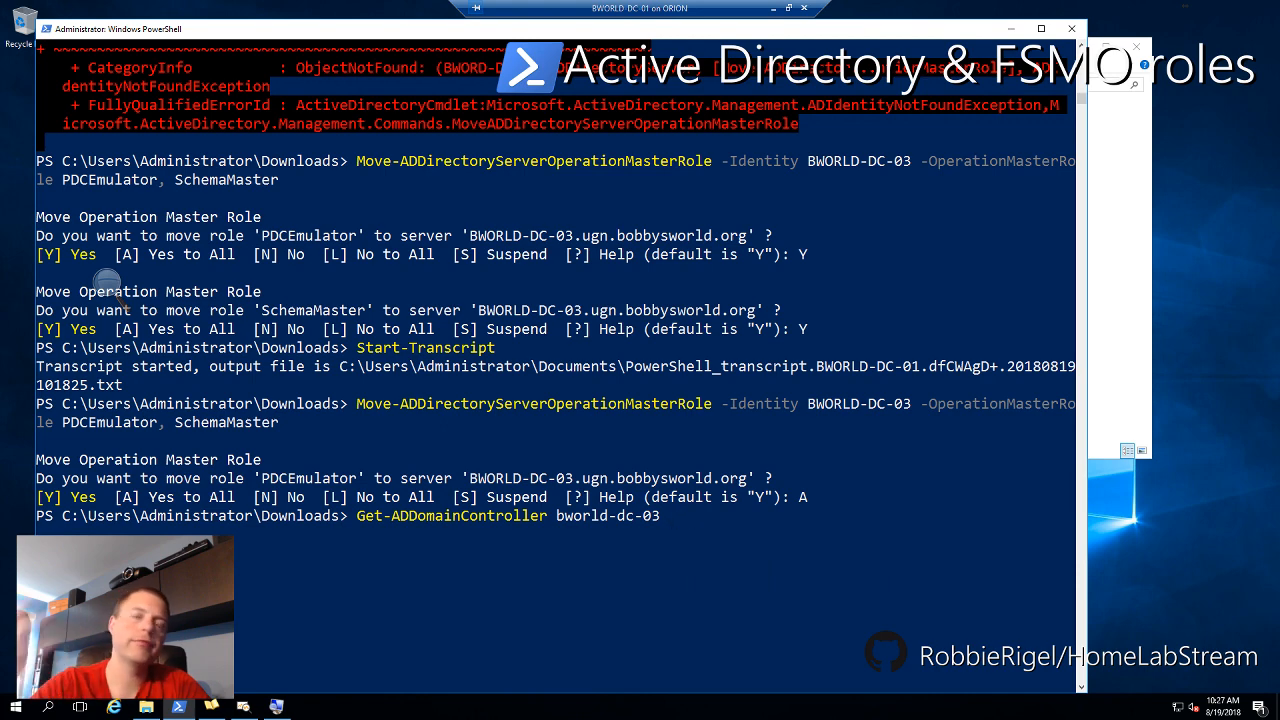
Pipe the domain controller query to select * and run it to list all properties
text(|)
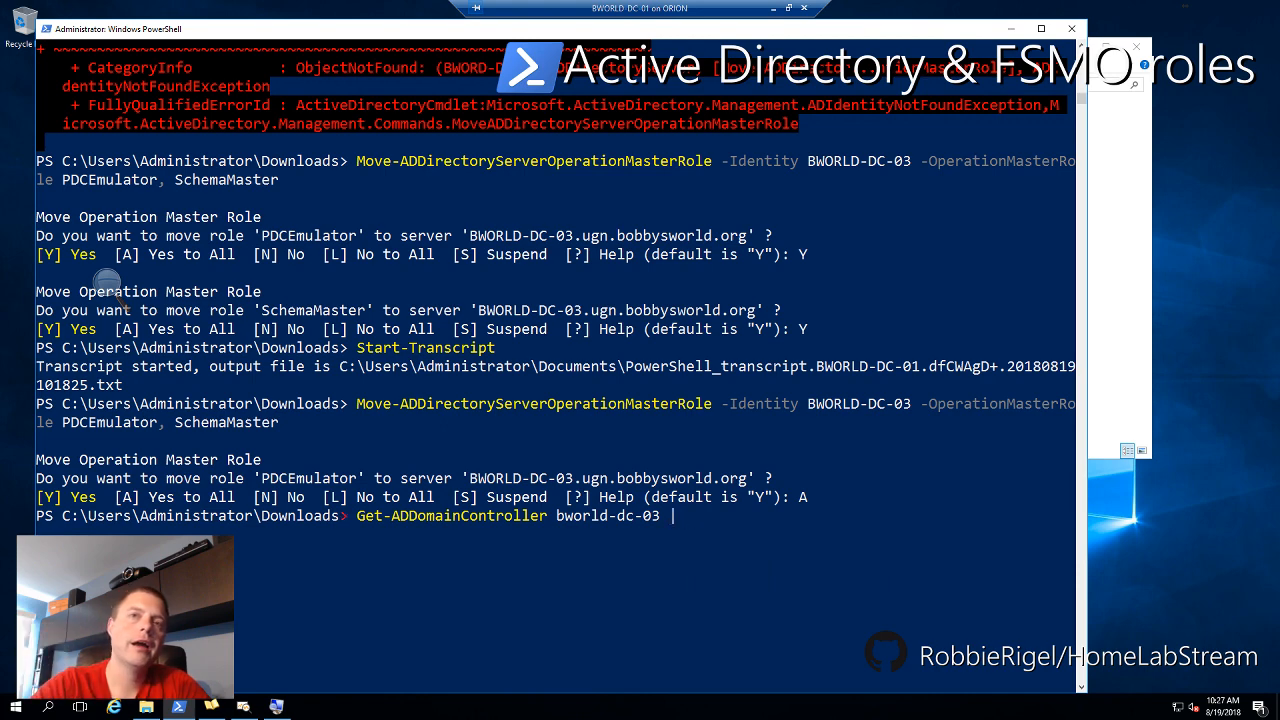
text( select *)
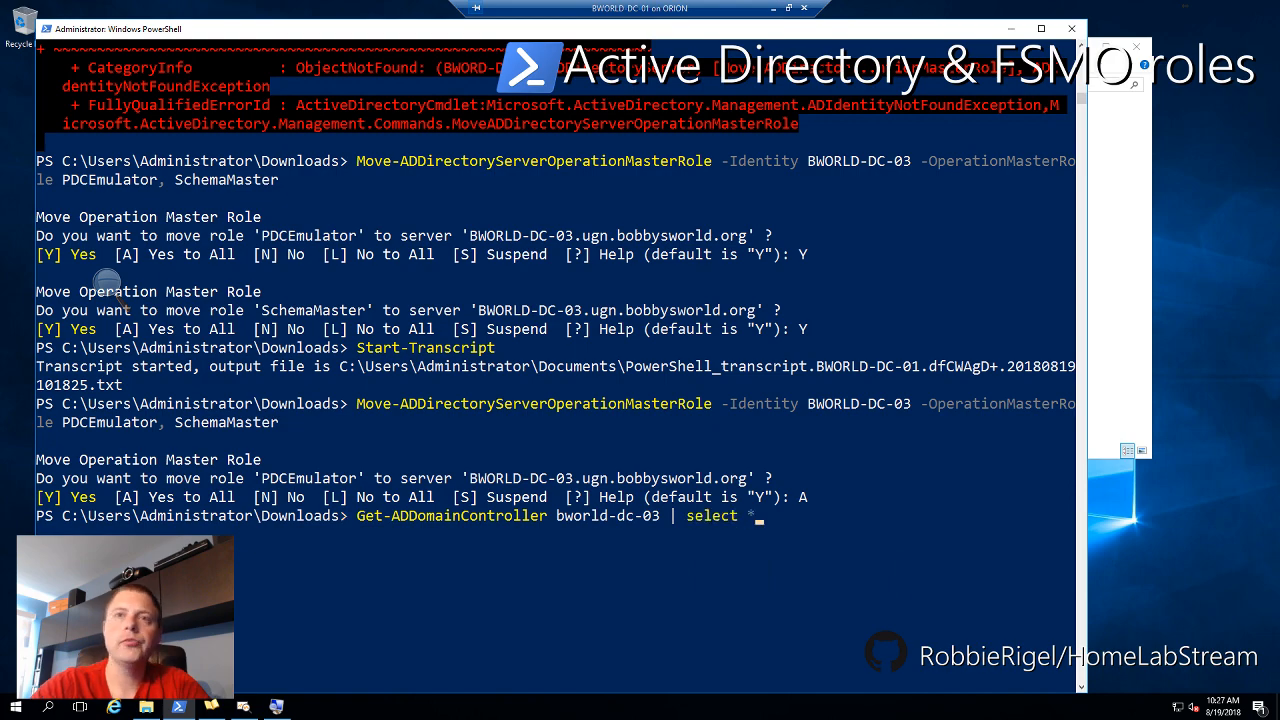
key(Return)
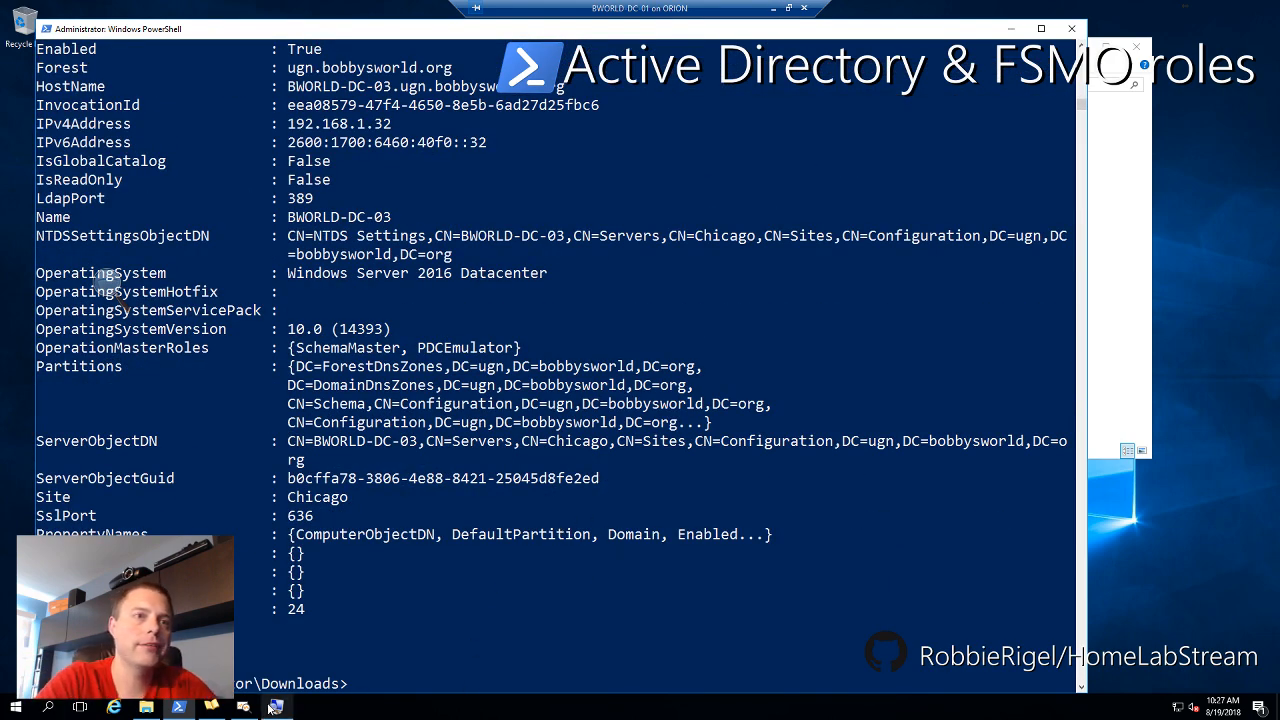
Examine BWORLD-DC-03's listed properties and highlight the PDCEmulator entry in its OperationMasterRoles
scroll(430, 518, up, 6)
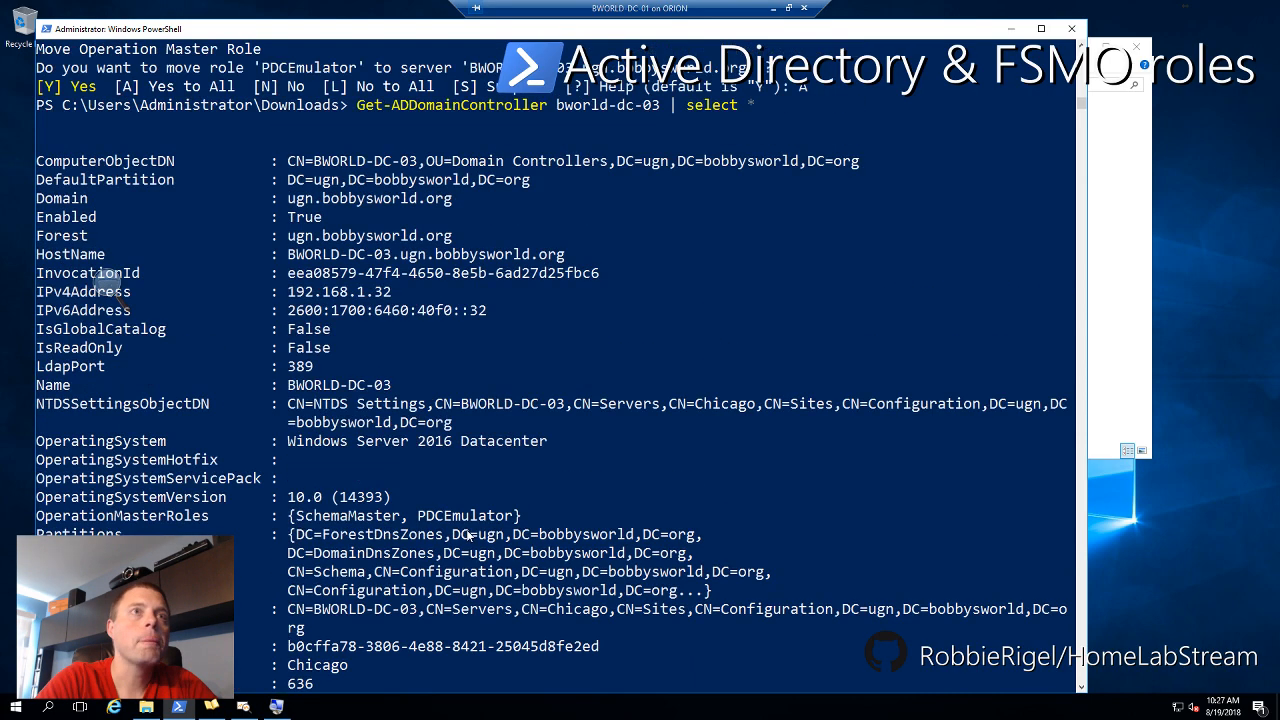
scroll(466, 524, down, 3)
scroll(466, 522, up, 2)
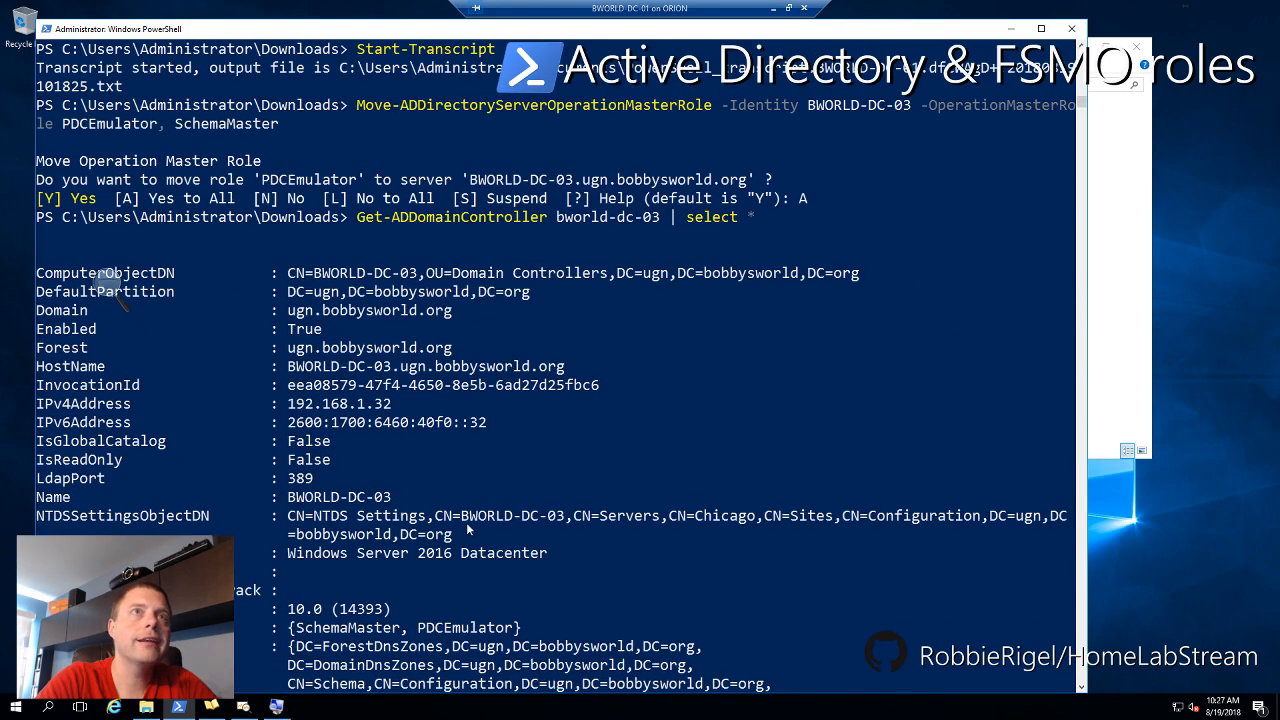
scroll(291, 487, down, 5)
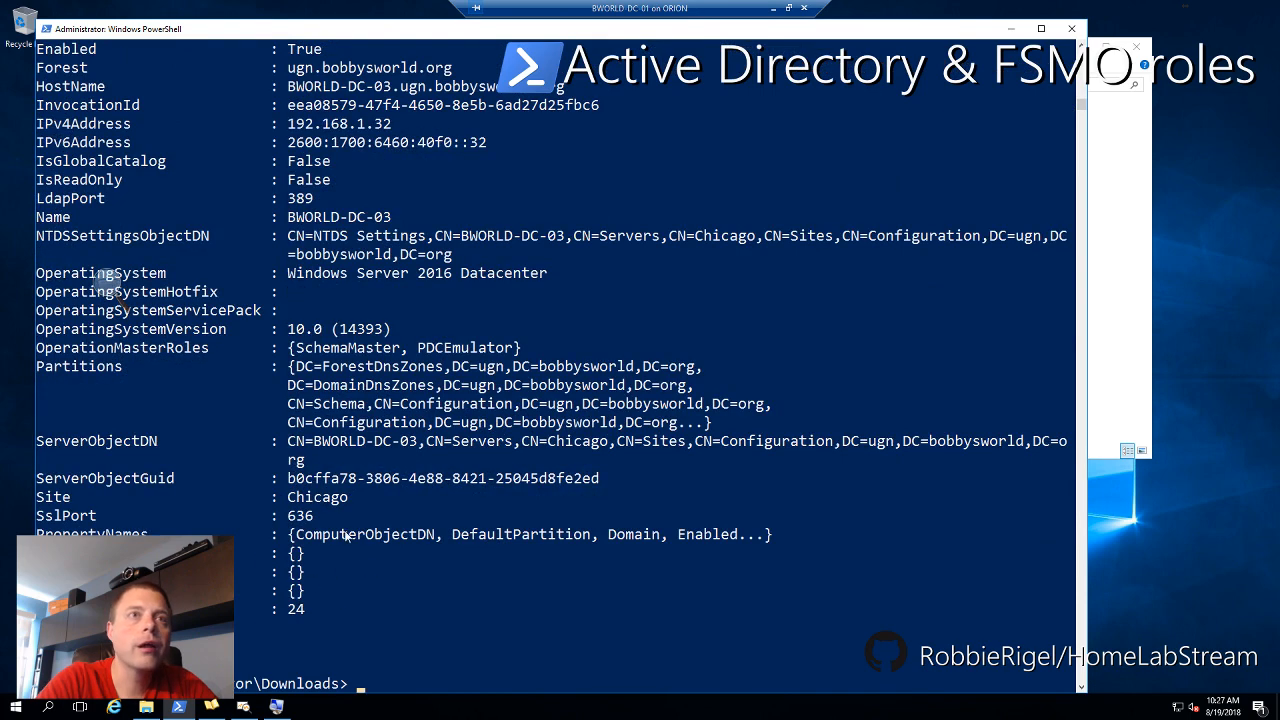
scroll(337, 516, up, 2)
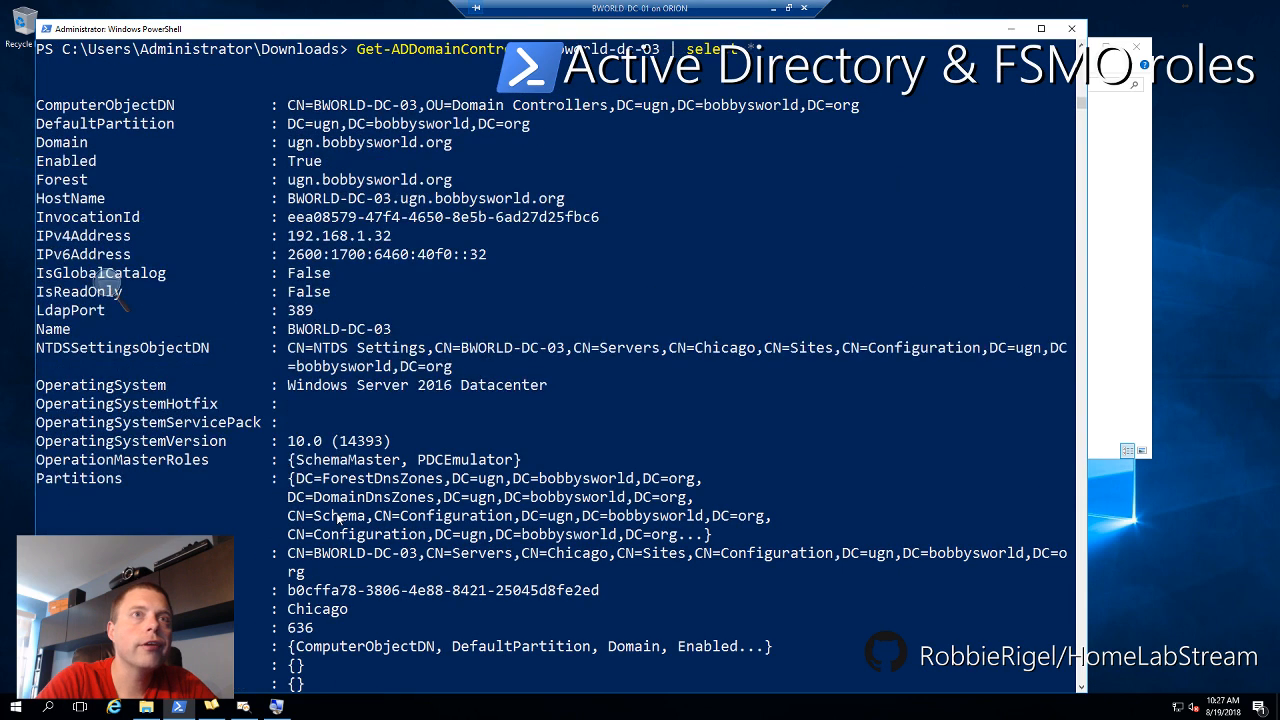
scroll(338, 517, up, 1)
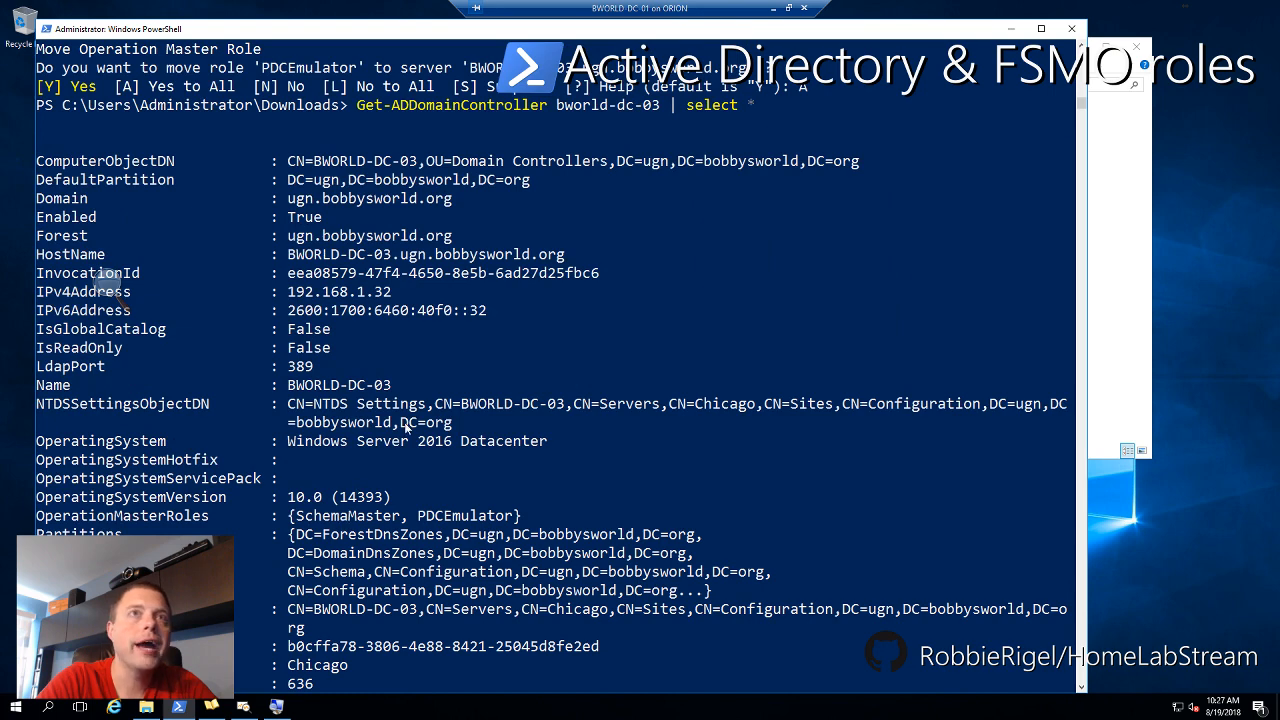
scroll(405, 424, up, 1)
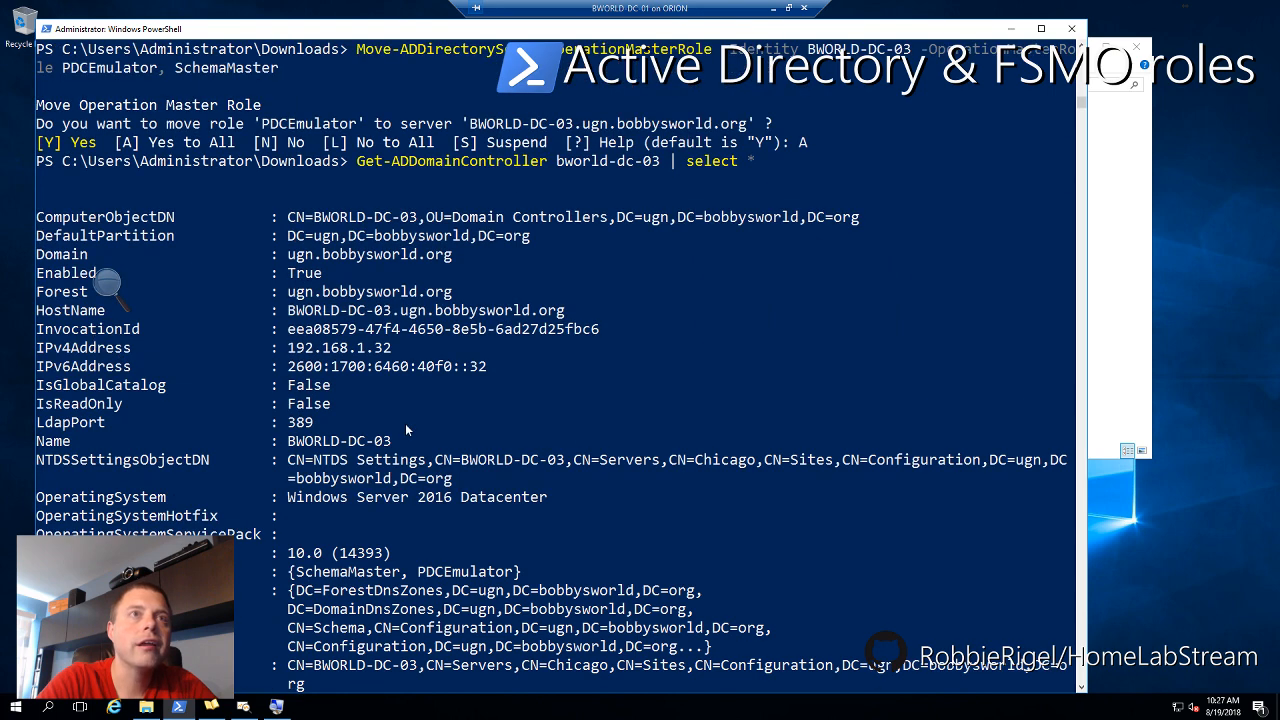
scroll(405, 423, down, 3)
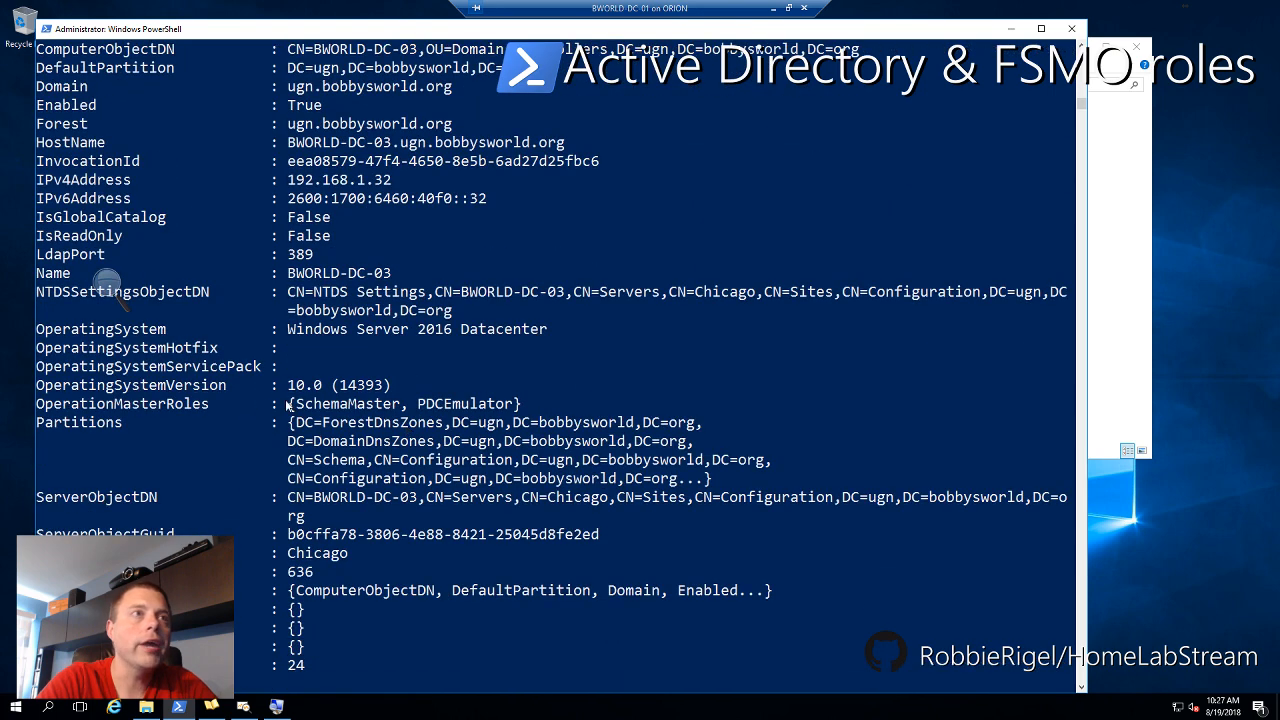
drag(300, 405, 514, 404)
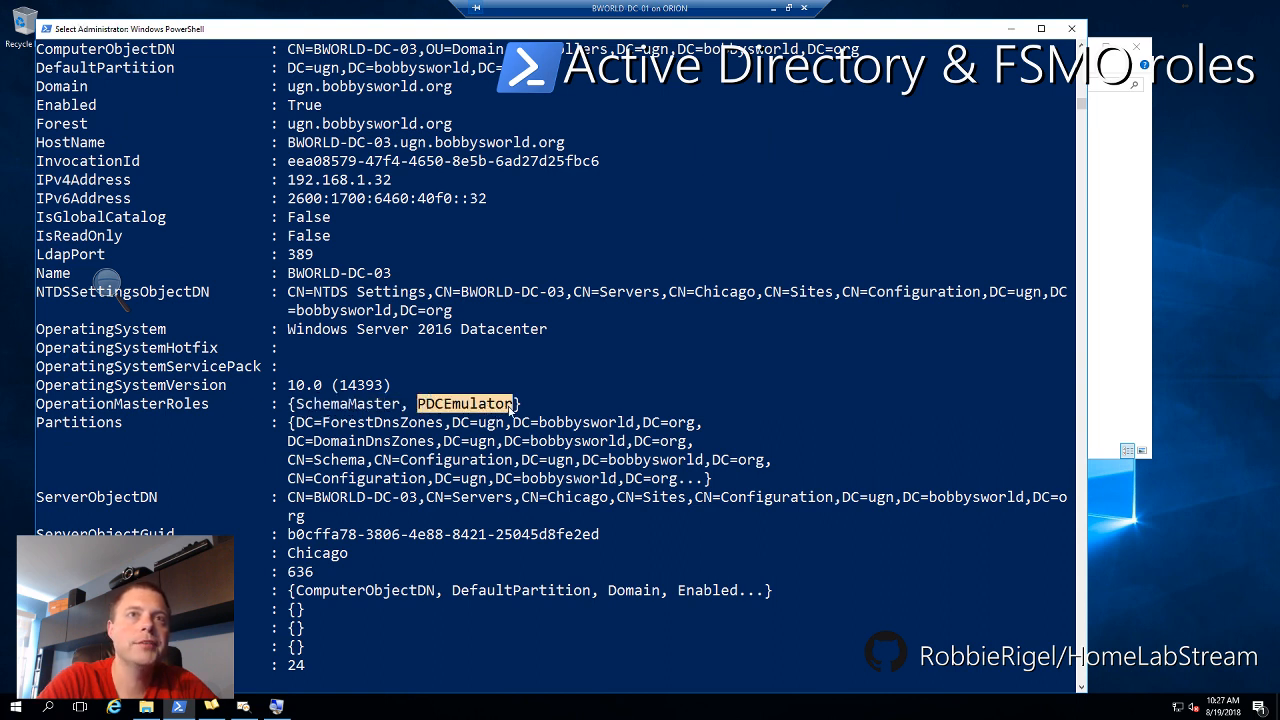